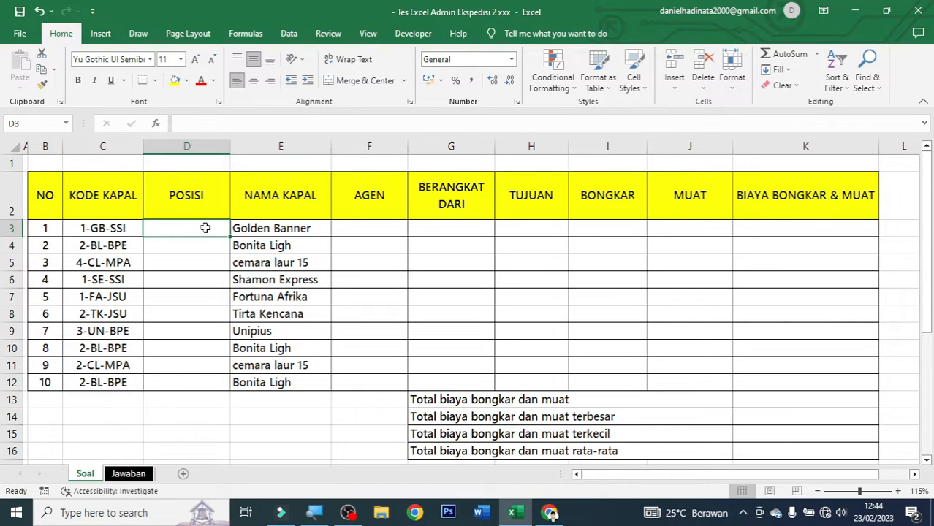
# Switch from Excel to Chrome and show the panelhar.xyz article on Admin Ekspedisi duties.
pyautogui.click(550, 512)
pyautogui.click(88, 11)
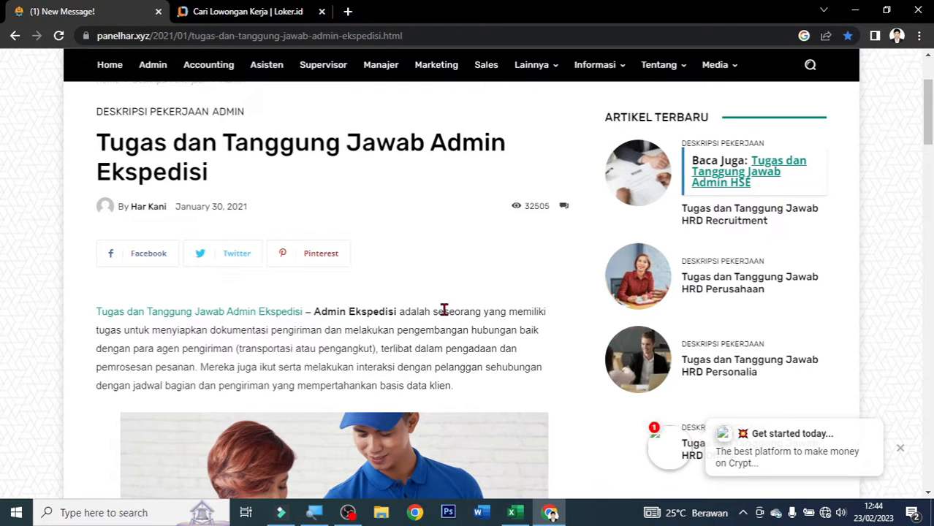
# Scroll the article down to the numbered duties list, then move to the Loker.id results tab.
pyautogui.scroll(-2, 426, 329)
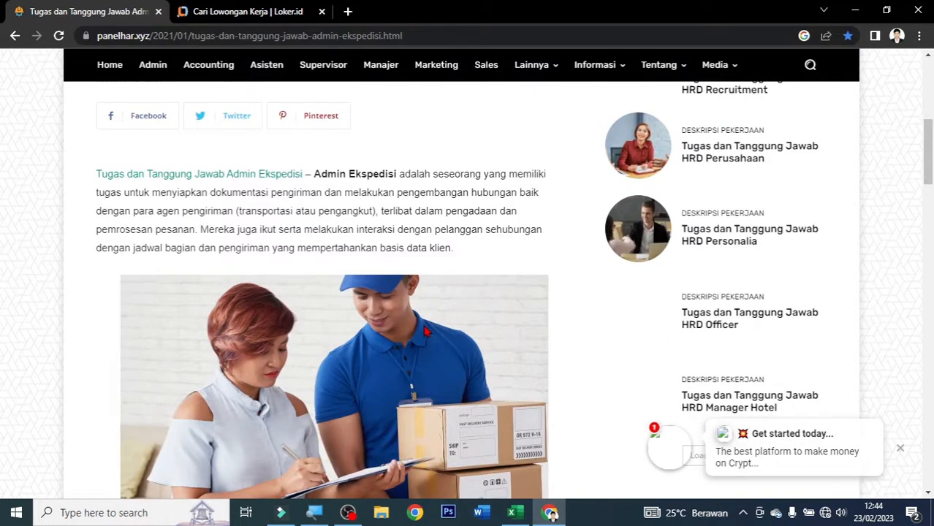
pyautogui.scroll(-6, 426, 333)
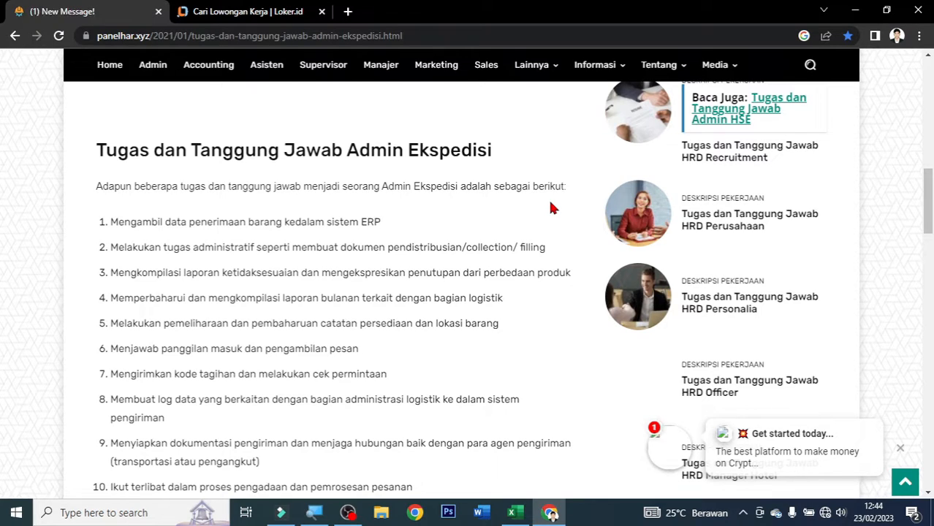
pyautogui.hotkey('ctrl', 'Tab')
pyautogui.scroll(4, 414, 322)
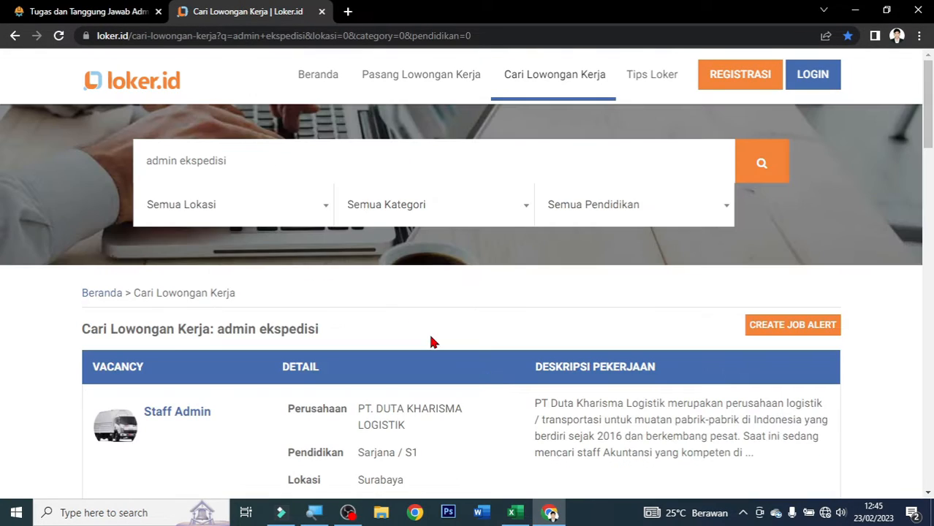
# Scroll through the Loker.id admin ekspedisi vacancies, then bring the Excel workbook back to the front.
pyautogui.scroll(-3, 431, 343)
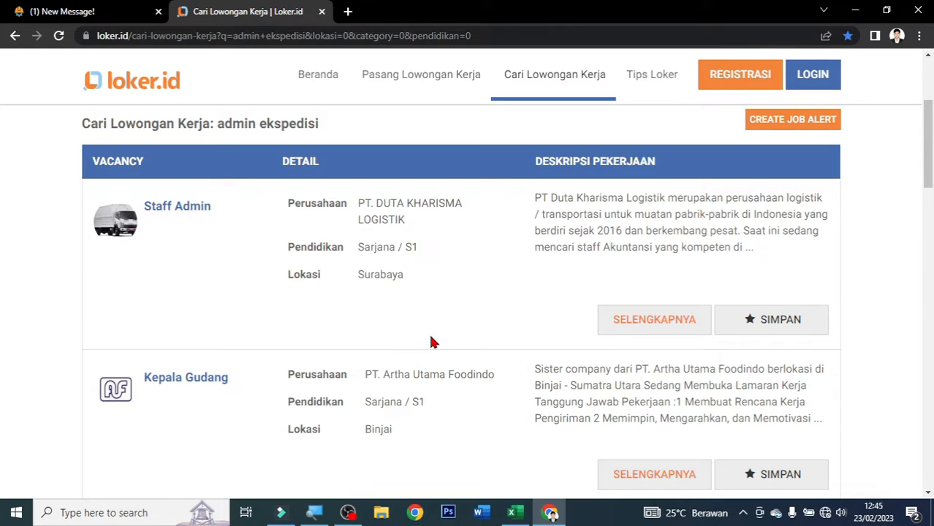
pyautogui.click(514, 512)
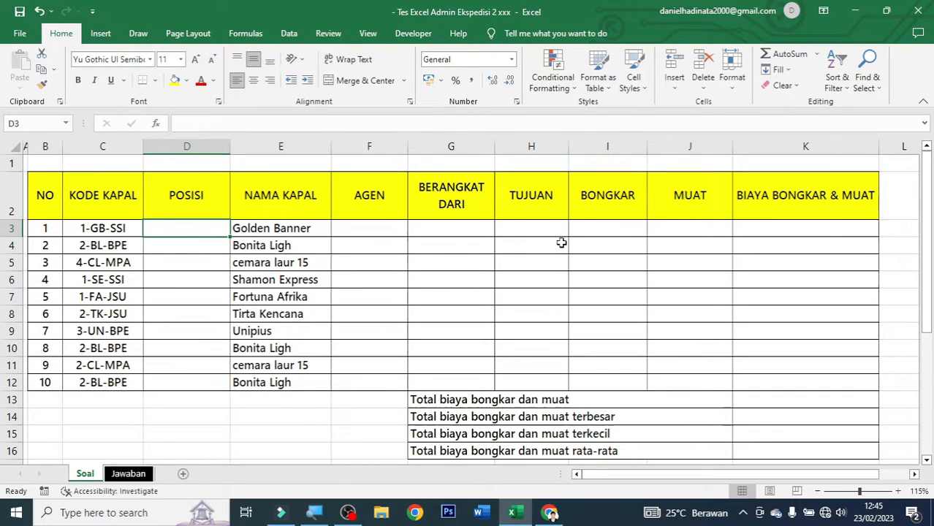
pyautogui.moveTo(60, 189); pyautogui.dragTo(814, 388)
pyautogui.click(457, 313)
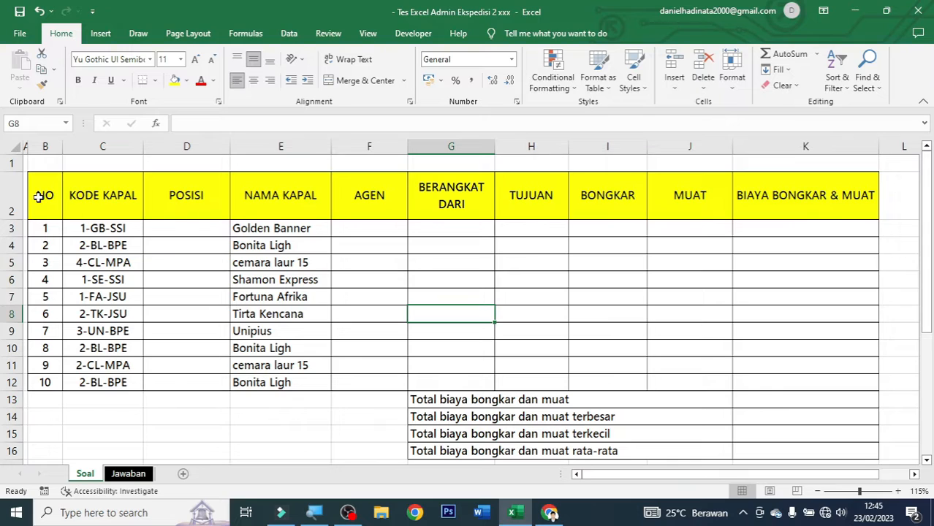
pyautogui.moveTo(44, 198); pyautogui.dragTo(126, 369)
pyautogui.moveTo(280, 196); pyautogui.dragTo(275, 383)
pyautogui.click(450, 244)
pyautogui.moveTo(369, 228); pyautogui.dragTo(834, 384)
pyautogui.click(376, 232)
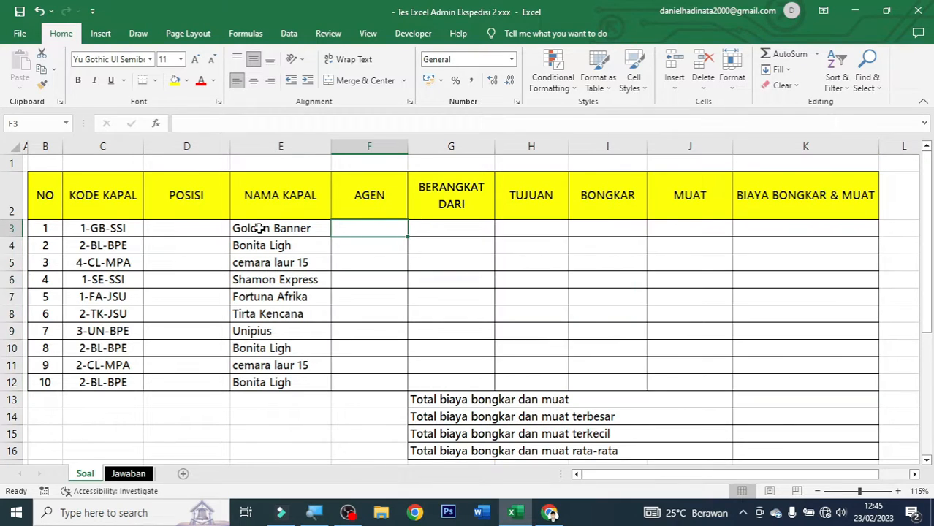
pyautogui.click(215, 231)
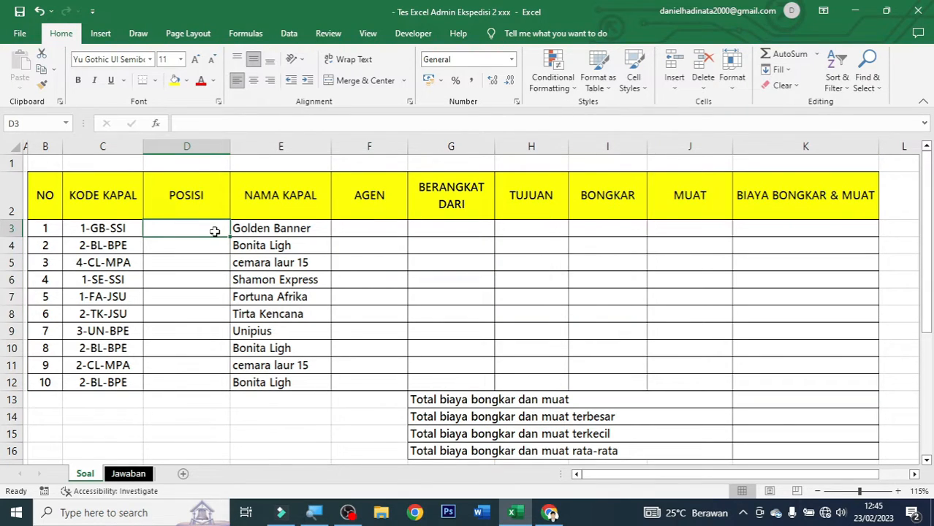
pyautogui.scroll(-1, 181, 340)
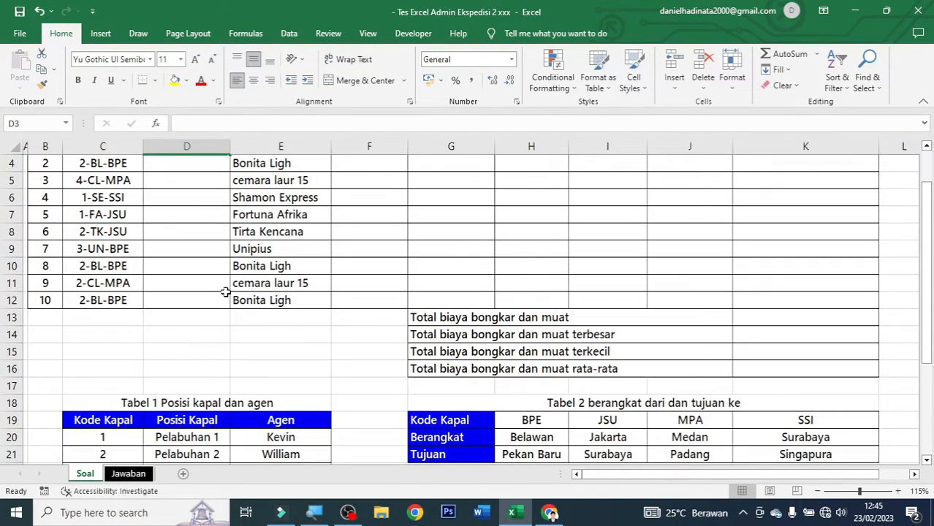
pyautogui.scroll(-3, 219, 292)
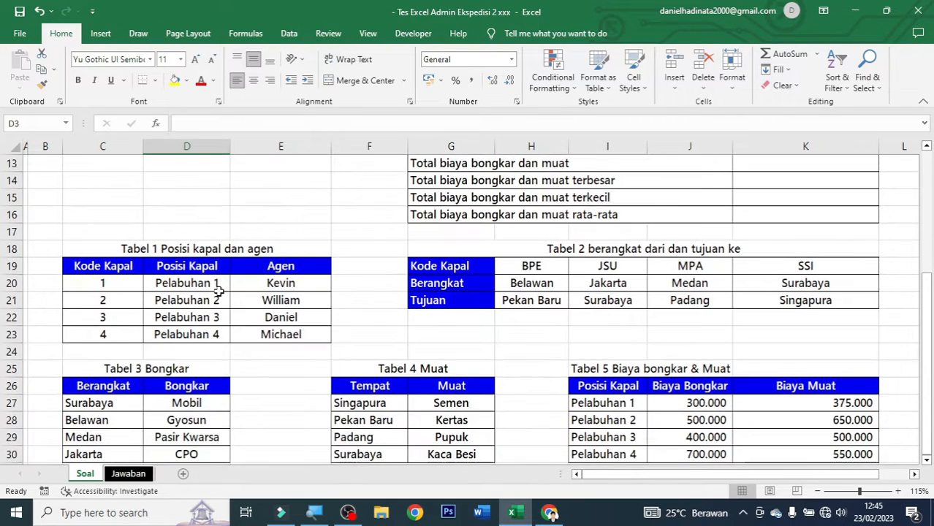
pyautogui.scroll(-1, 218, 291)
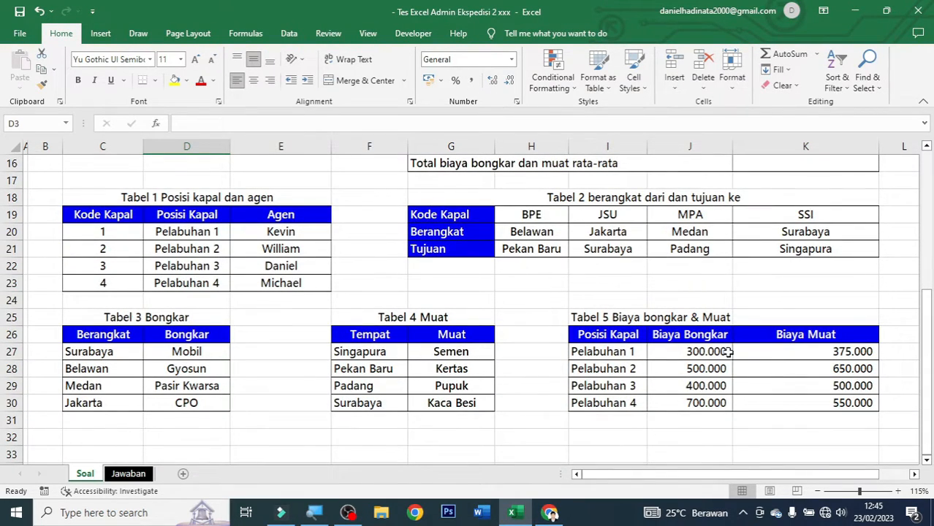
pyautogui.click(198, 196)
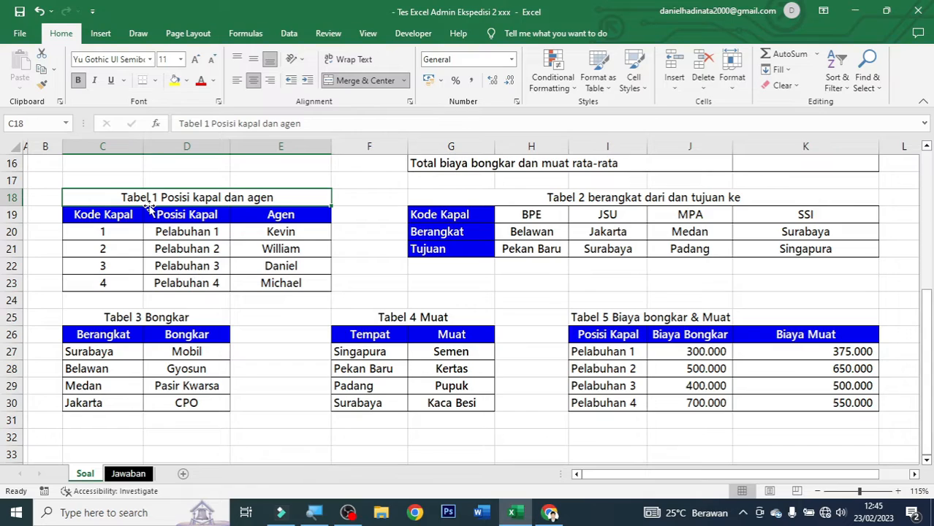
pyautogui.click(519, 203)
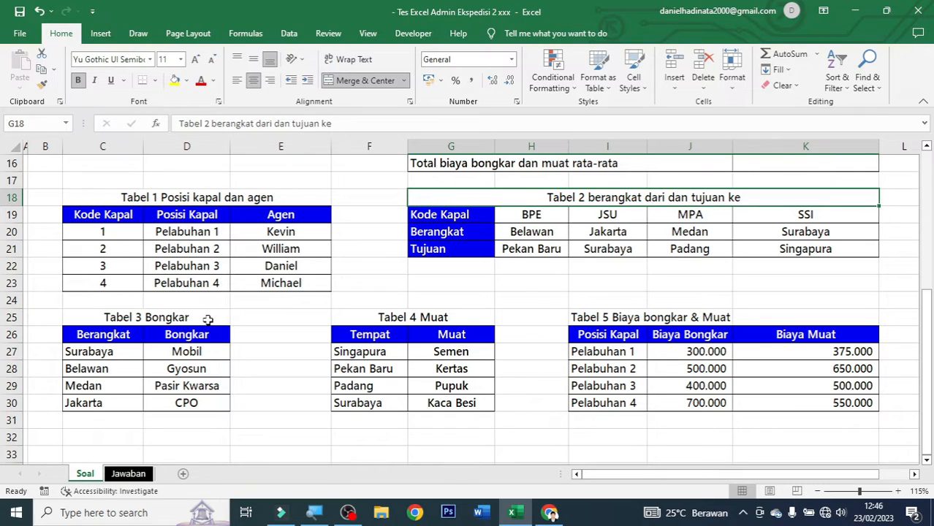
pyautogui.click(206, 318)
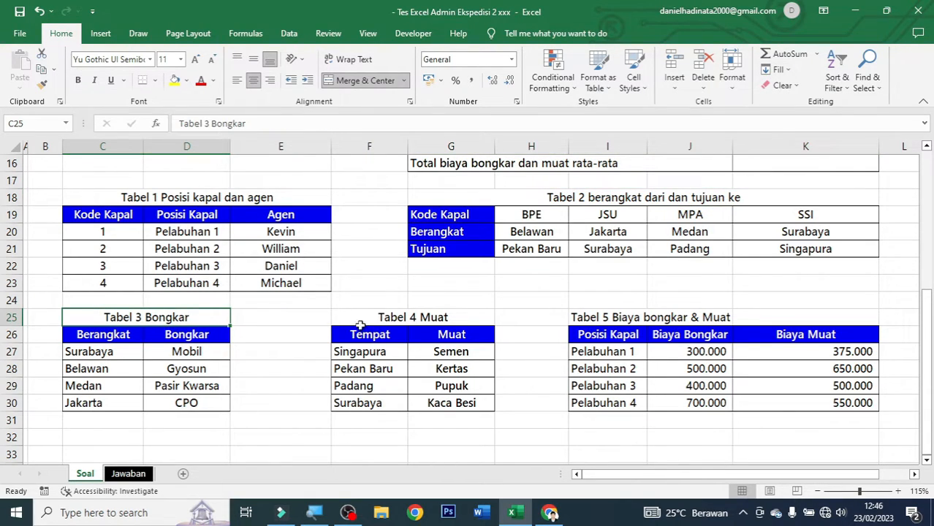
pyautogui.click(462, 321)
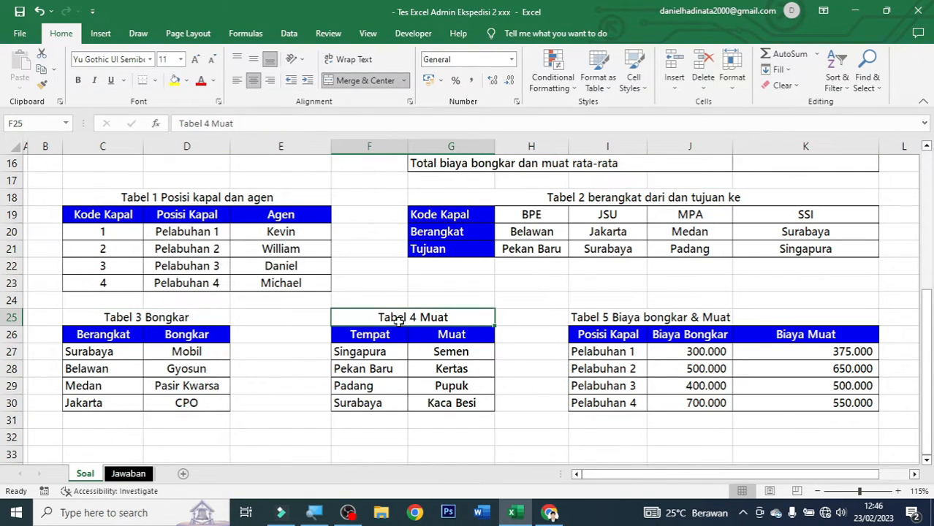
pyautogui.click(587, 319)
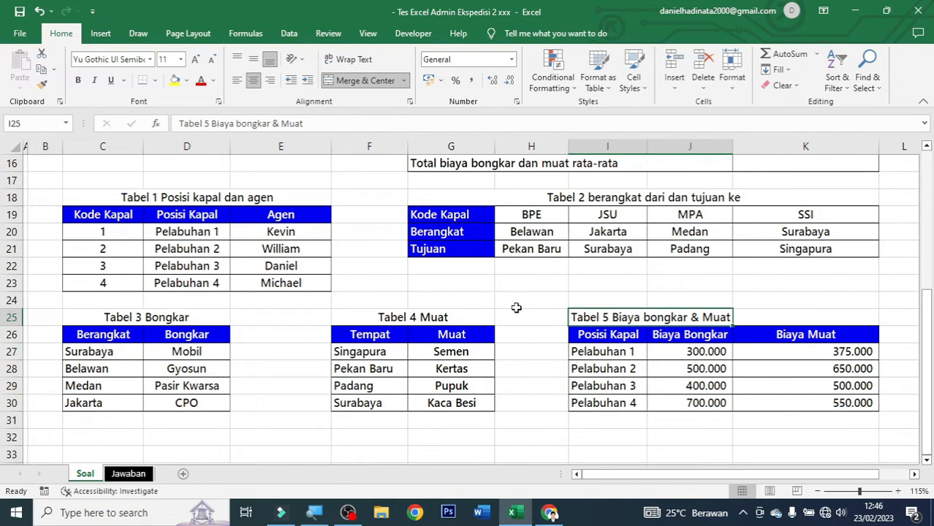
pyautogui.scroll(3, 517, 318)
pyautogui.scroll(2, 517, 321)
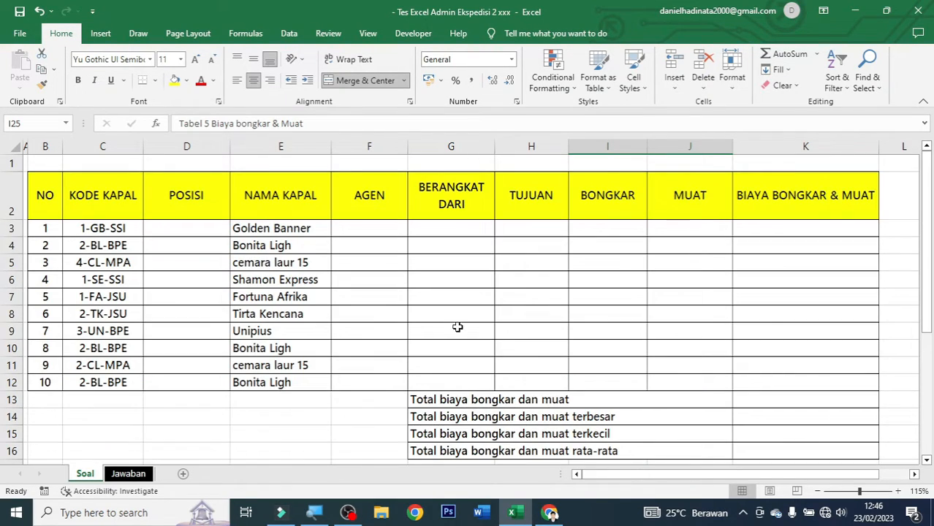
# Freeze panes at cell D5 using View > Freeze Panes.
pyautogui.click(185, 265)
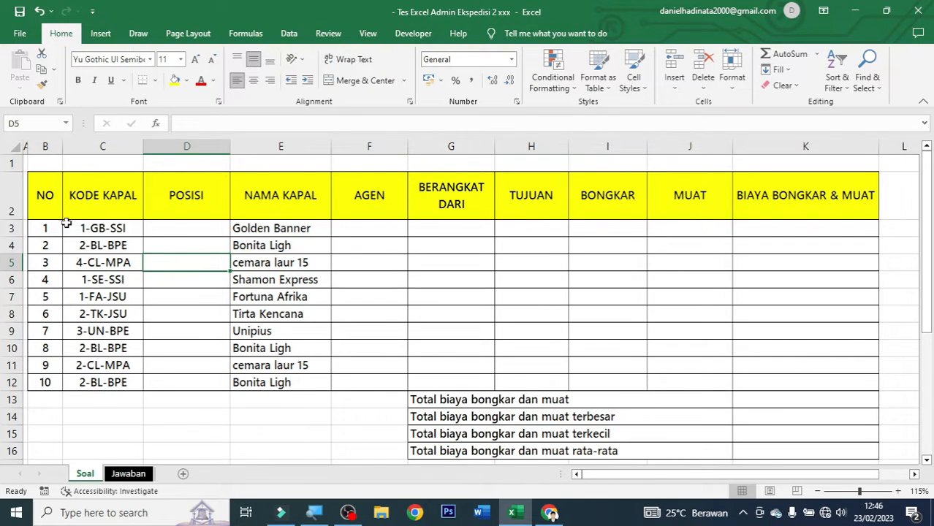
pyautogui.scroll(-3, 314, 362)
pyautogui.scroll(-2, 316, 364)
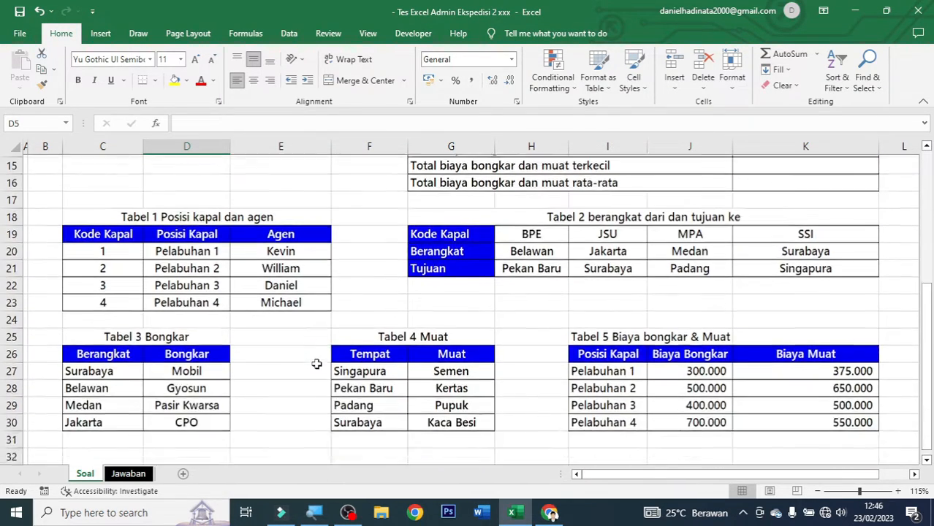
pyautogui.scroll(5, 338, 213)
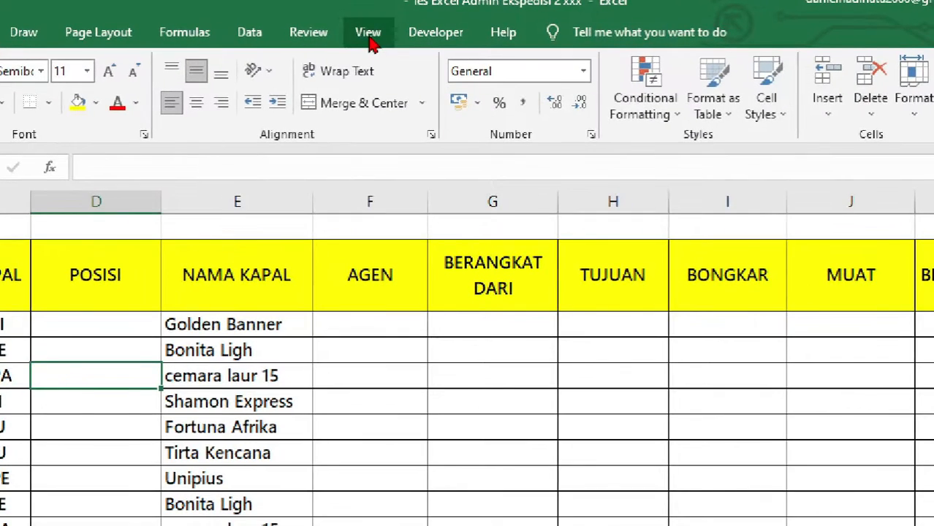
pyautogui.click(368, 36)
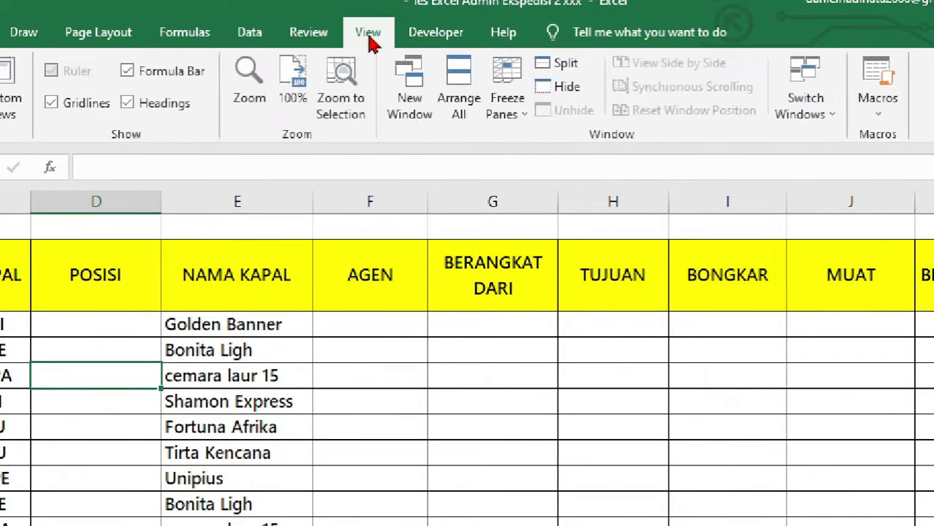
pyautogui.click(509, 116)
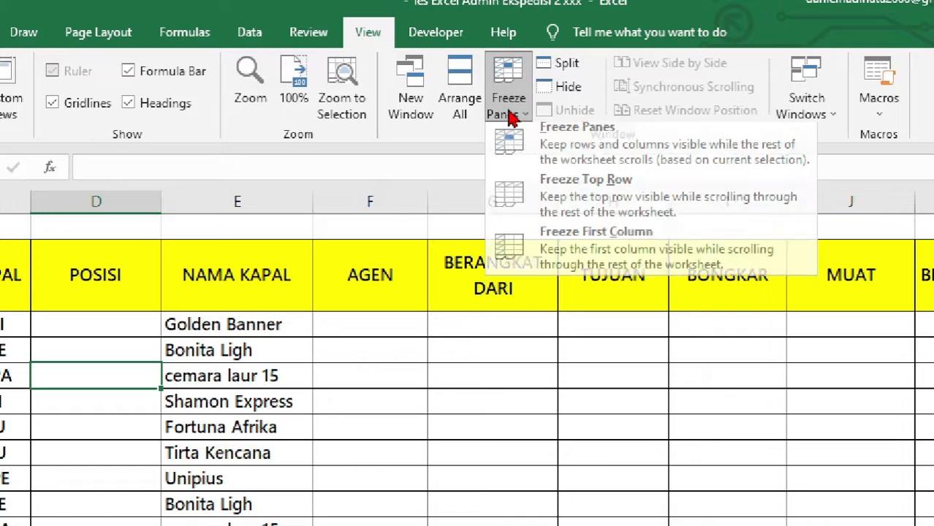
pyautogui.click(568, 155)
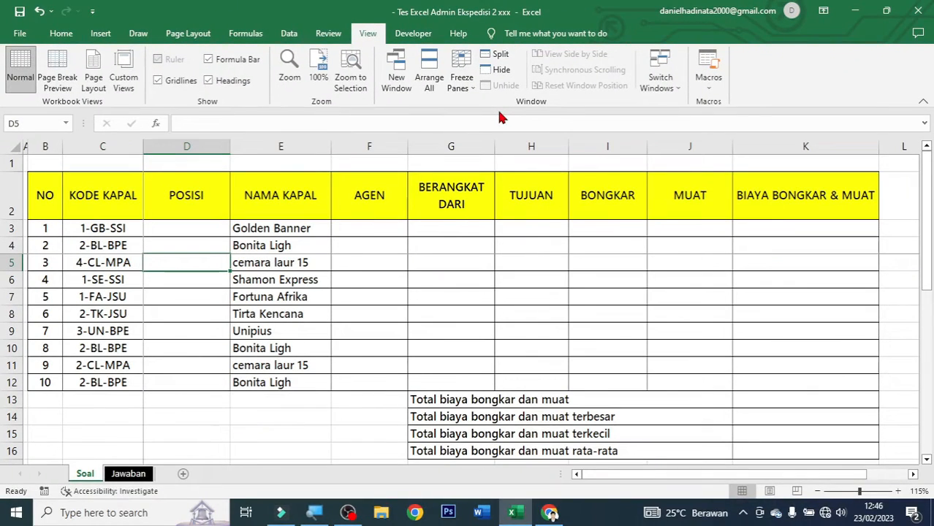
# Scroll up and down to check that the frozen table header stays fixed.
pyautogui.scroll(-6, 189, 523)
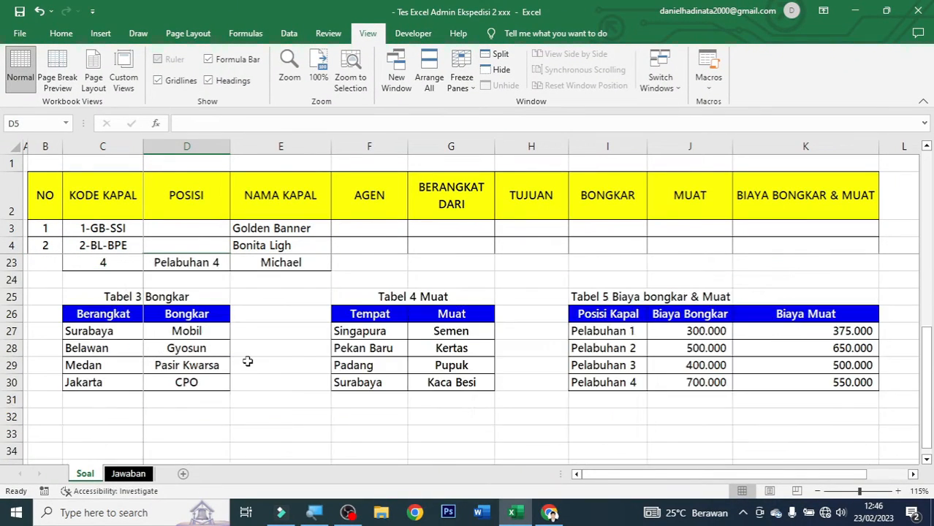
pyautogui.scroll(3, 248, 361)
pyautogui.scroll(-1, 193, 274)
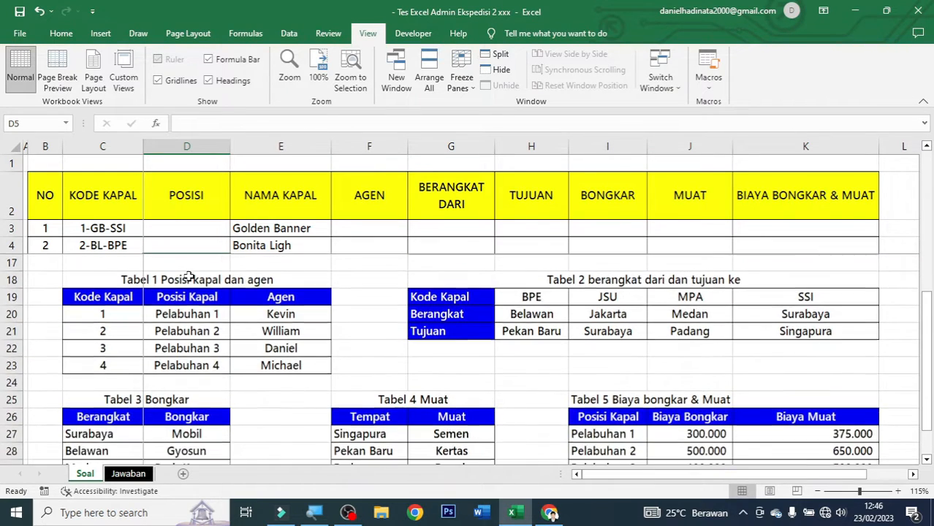
pyautogui.scroll(-2, 188, 276)
pyautogui.scroll(2, 240, 291)
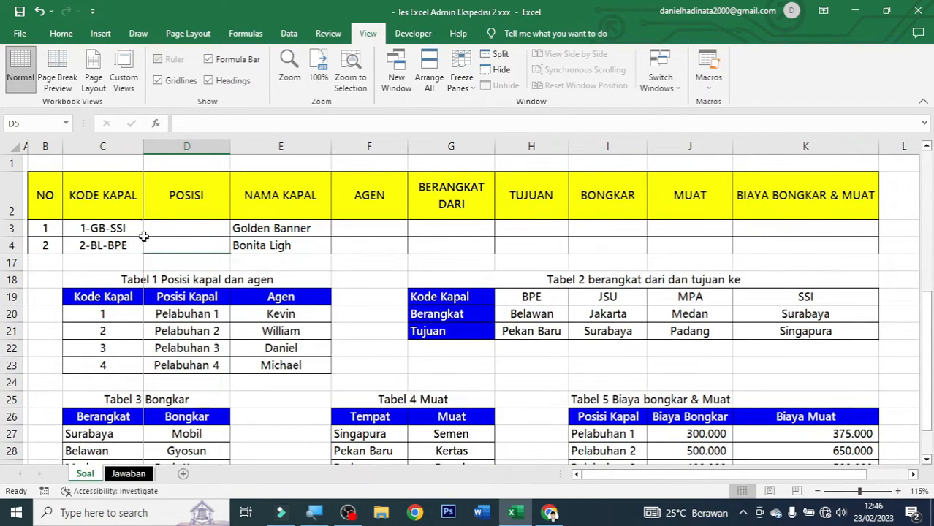
pyautogui.scroll(4, 431, 296)
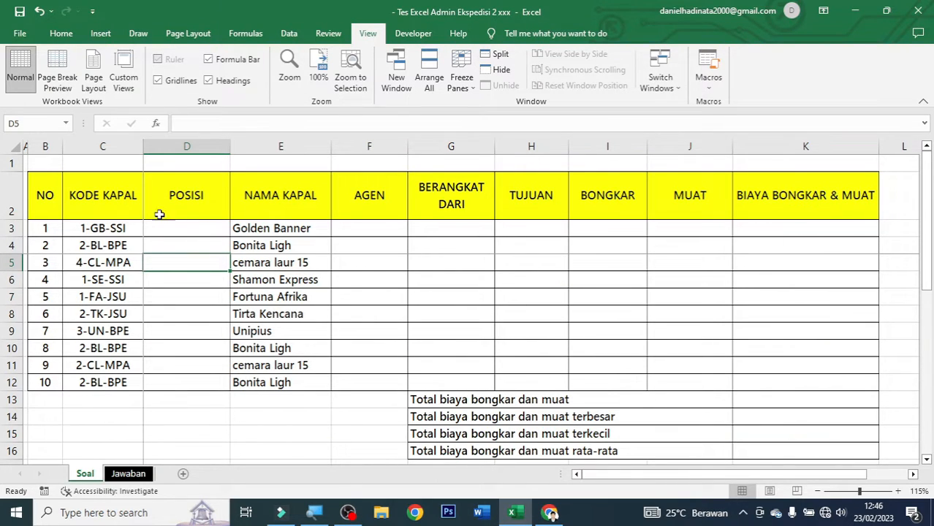
# Review header cells B2, C2 and E2, select D3, and scroll down to Tabel 1 and Tabel 2.
pyautogui.click(44, 195)
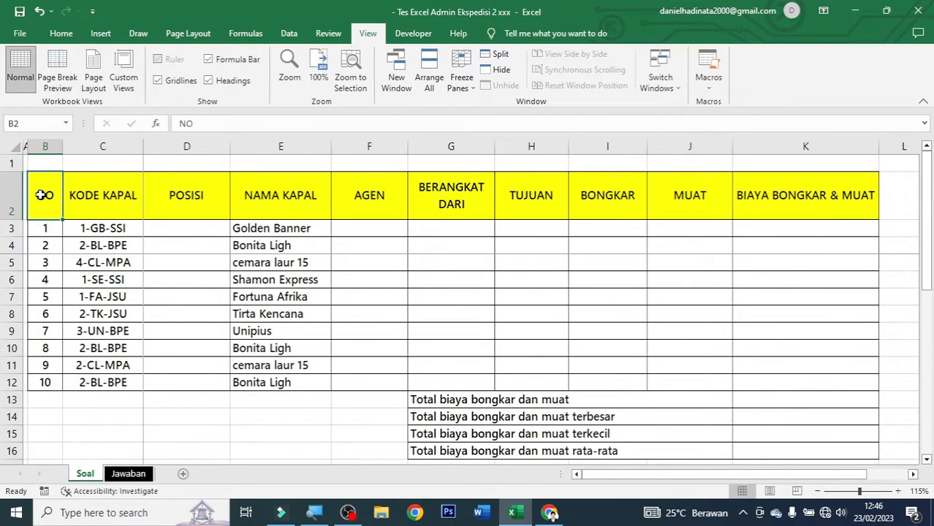
pyautogui.click(114, 197)
pyautogui.click(231, 210)
pyautogui.click(182, 227)
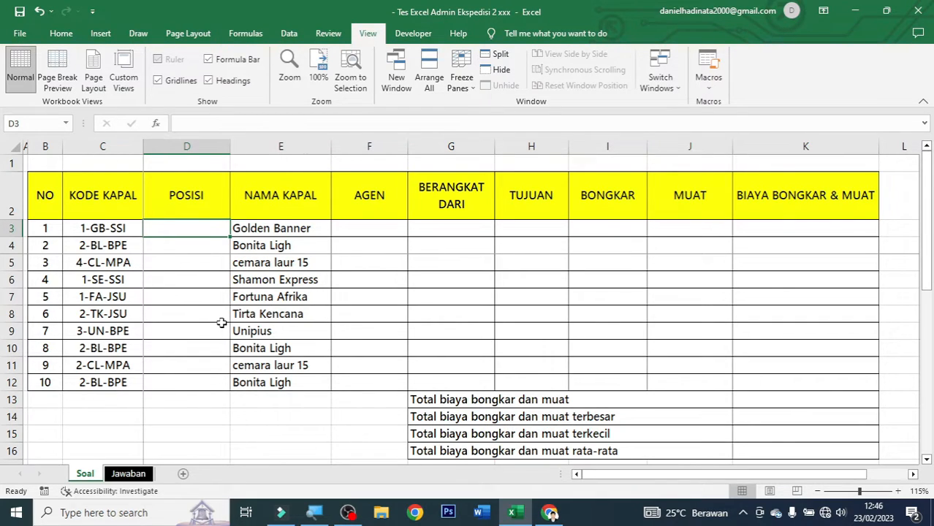
pyautogui.scroll(-3, 219, 322)
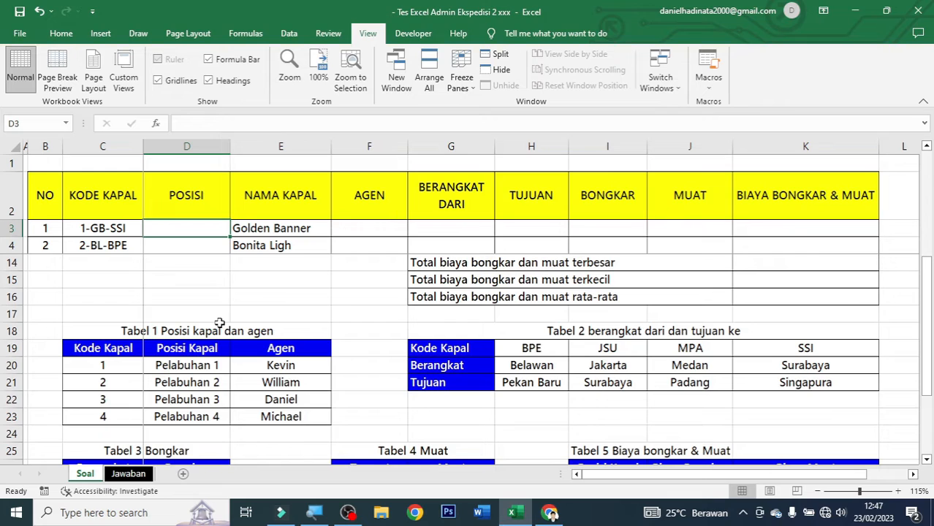
# Compare Tabel 1's Kode Kapal column with ship code 1-GB-SSI in C3.
pyautogui.click(166, 334)
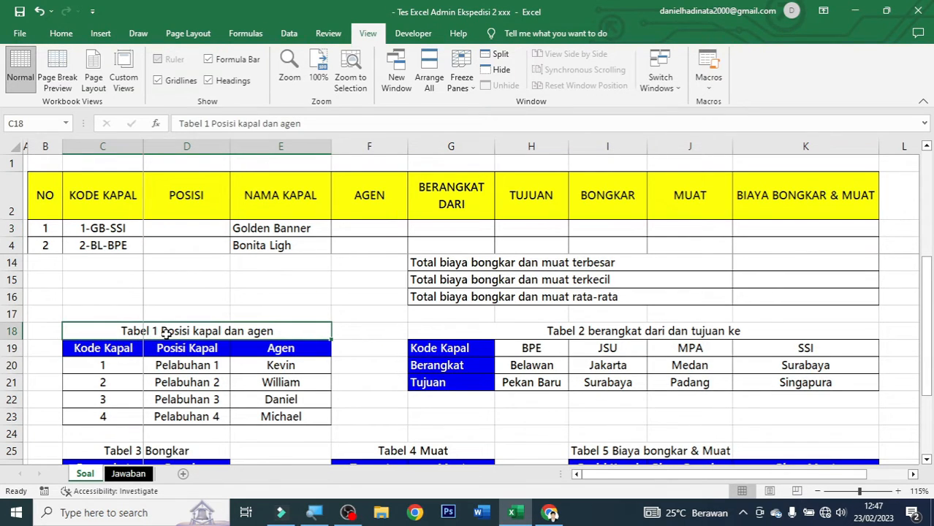
pyautogui.scroll(-1, 166, 333)
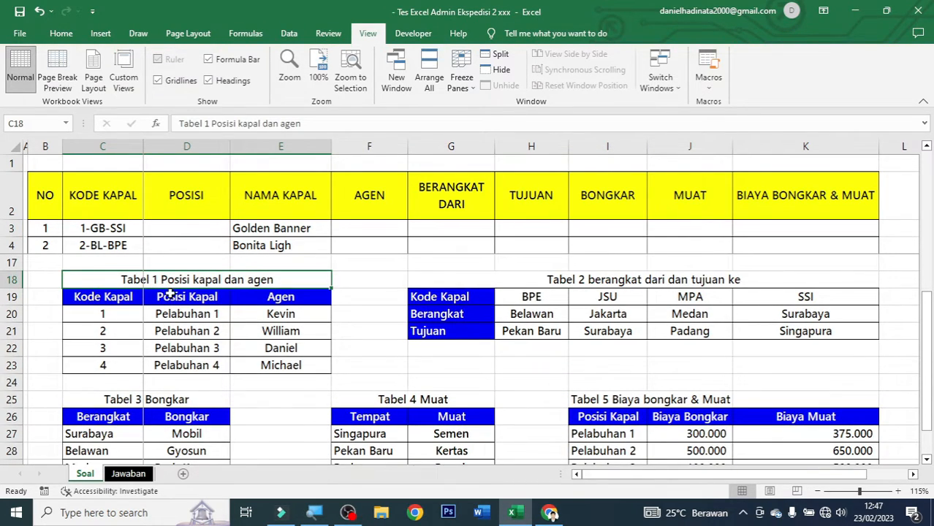
pyautogui.moveTo(117, 300); pyautogui.dragTo(116, 359)
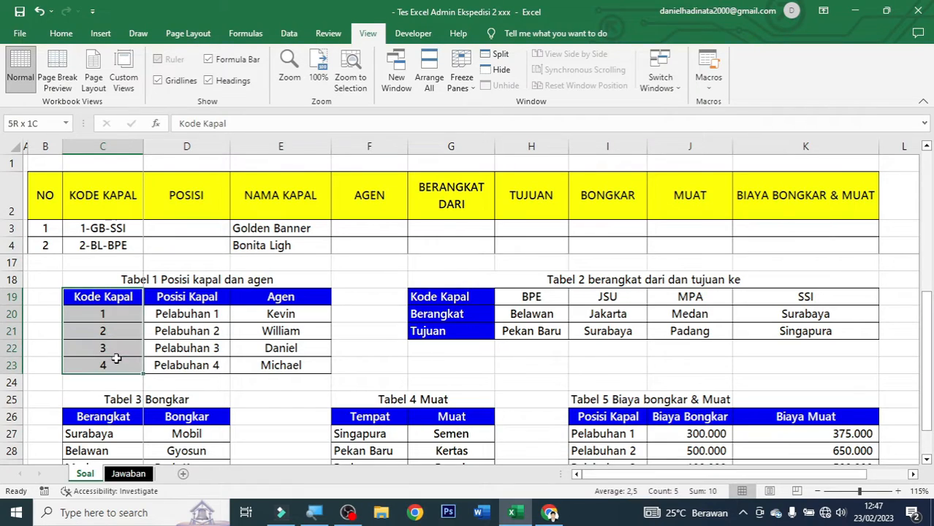
pyautogui.click(125, 313)
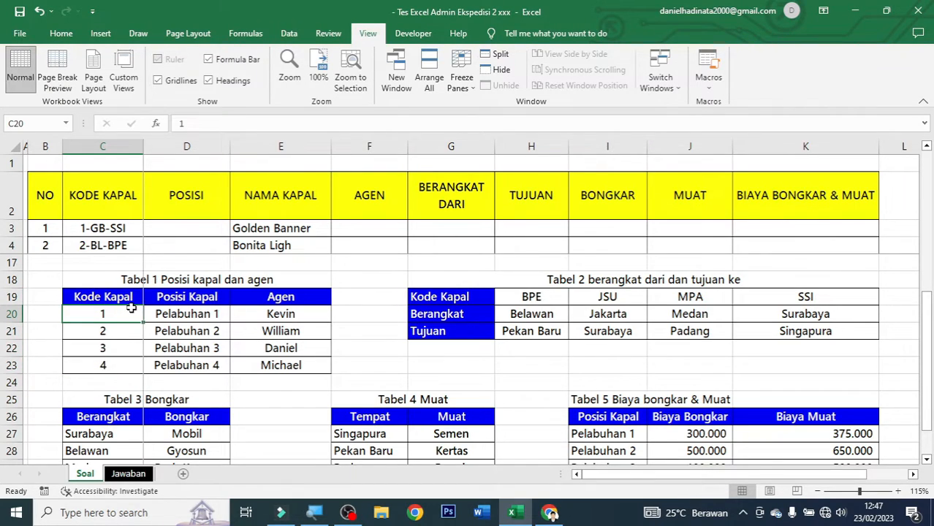
pyautogui.click(98, 231)
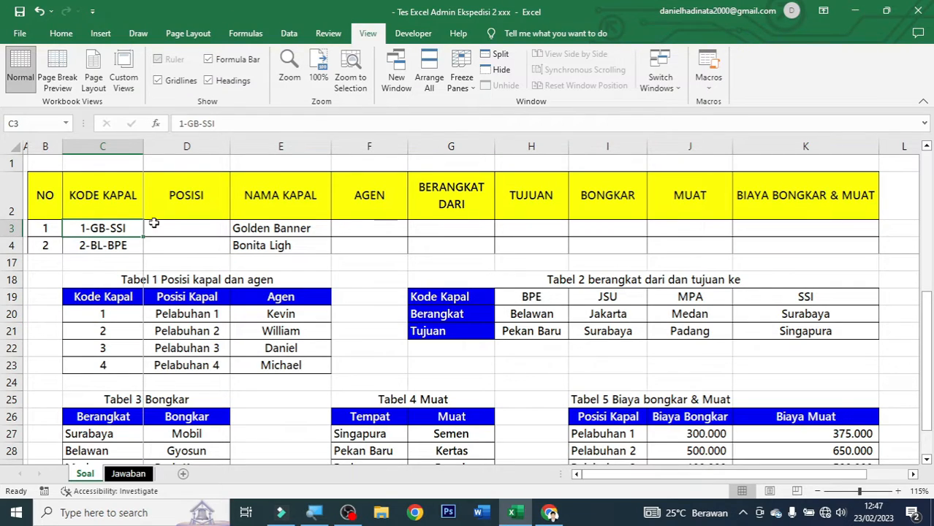
# Colour the leading 1 of ship code 1-GB-SSI red.
pyautogui.doubleClick(75, 228)
pyautogui.moveTo(75, 228); pyautogui.dragTo(86, 228)
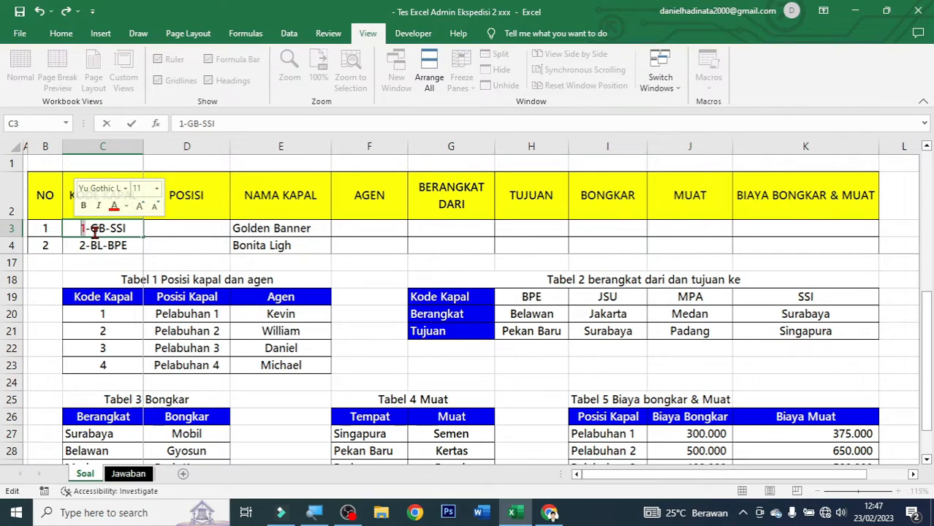
pyautogui.click(95, 232)
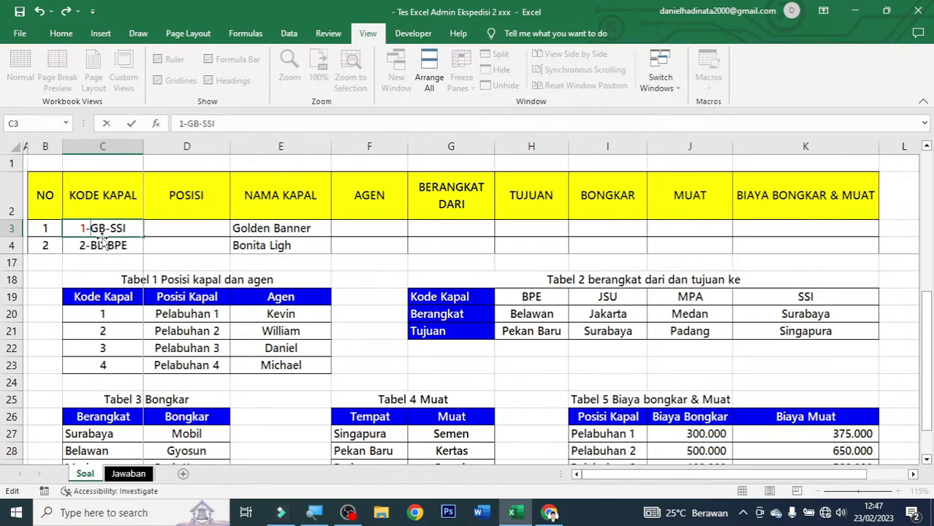
pyautogui.click(276, 228)
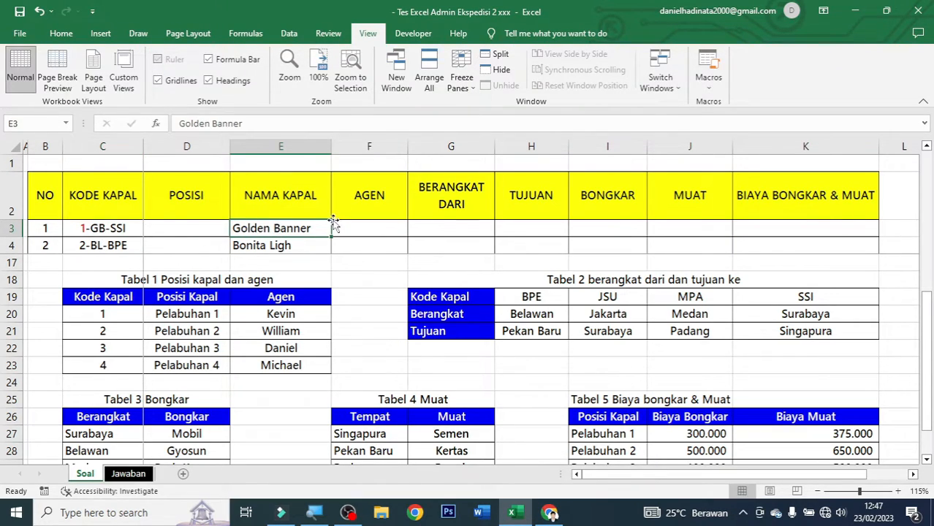
pyautogui.click(110, 231)
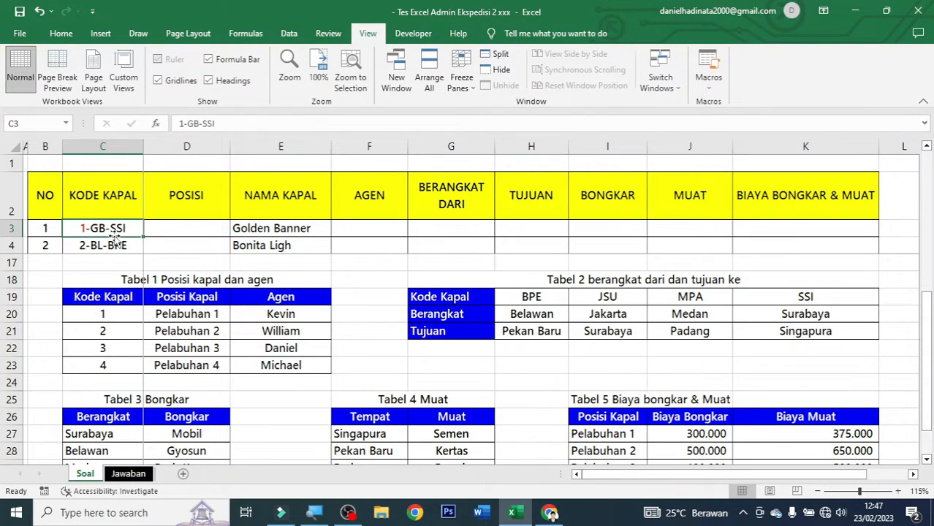
# Colour the trailing SSI of the code red, matching Tabel 2's codes such as BPE.
pyautogui.click(534, 294)
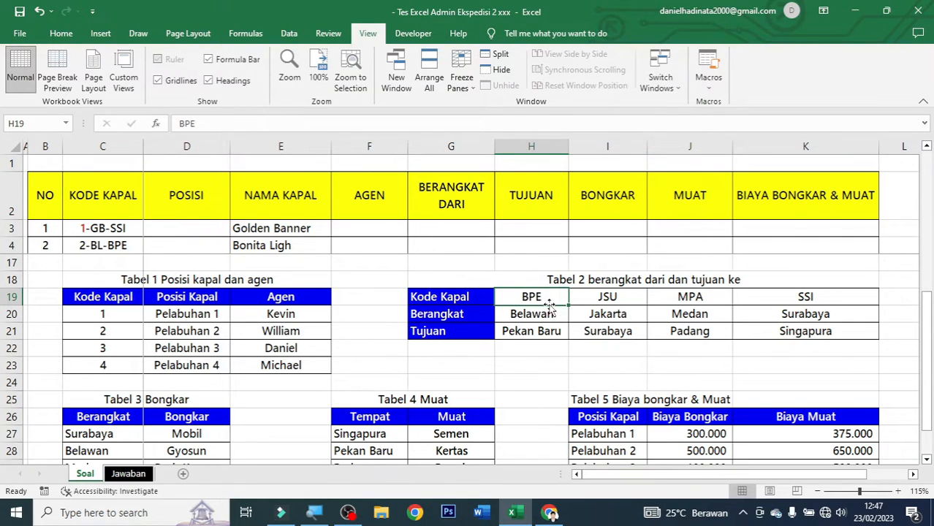
pyautogui.doubleClick(106, 228)
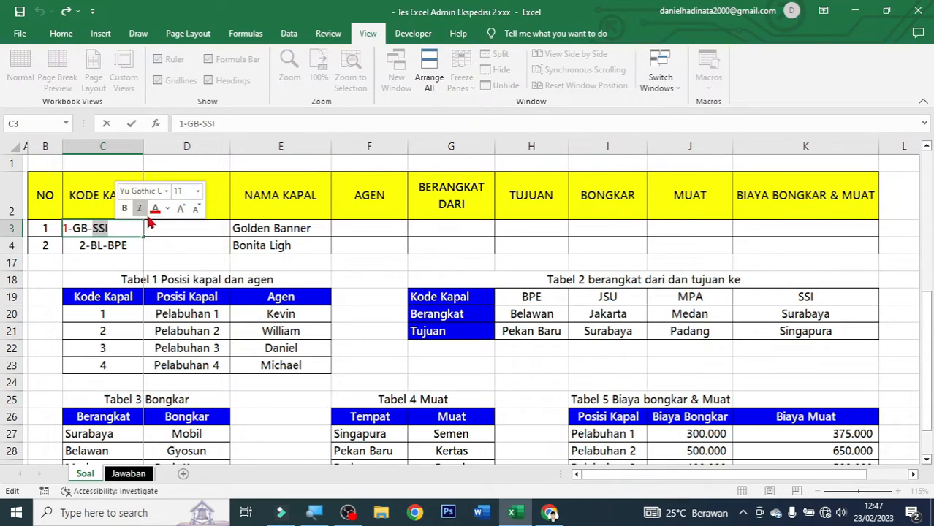
pyautogui.click(153, 211)
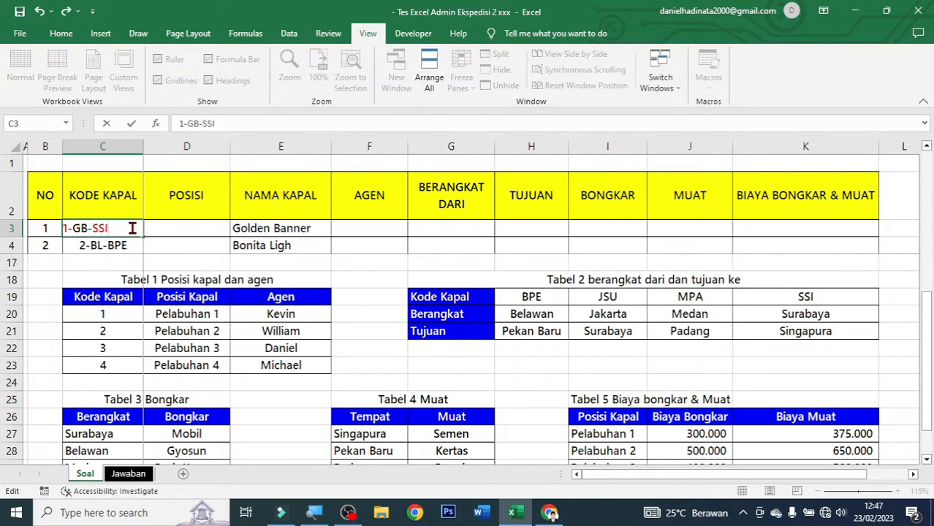
pyautogui.hotkey('ctrl', 'Return')
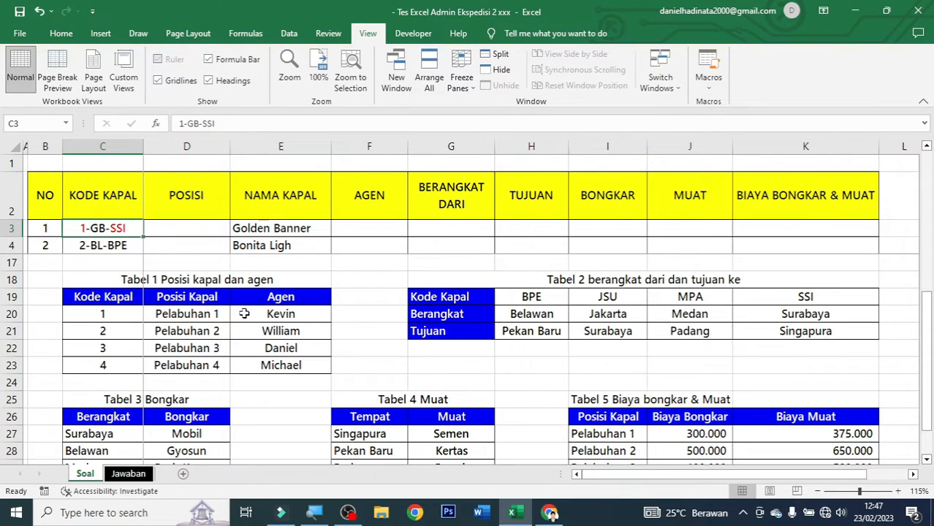
# Relate the POSISI header to Tabel 1's Kode Kapal values 1–4 and Posisi Kapal column, then select D3.
pyautogui.click(180, 184)
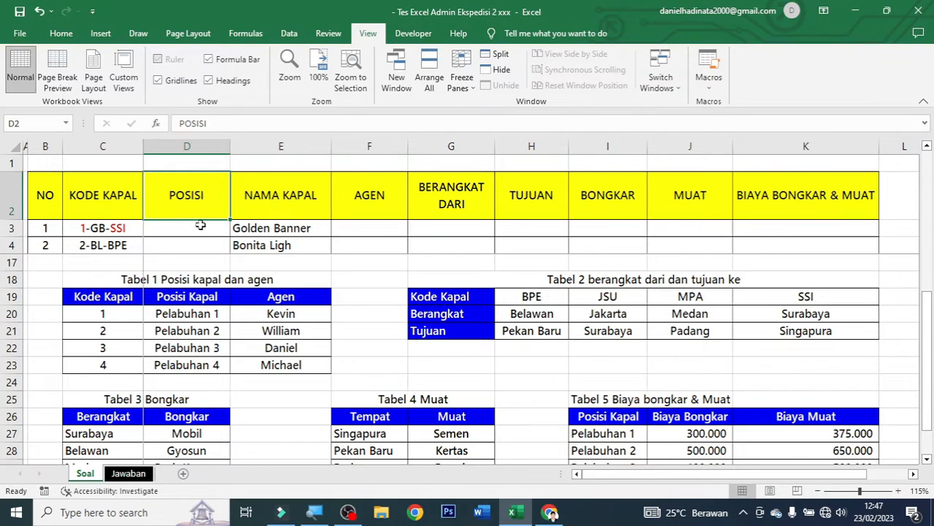
pyautogui.moveTo(190, 294); pyautogui.dragTo(202, 360)
pyautogui.click(131, 313)
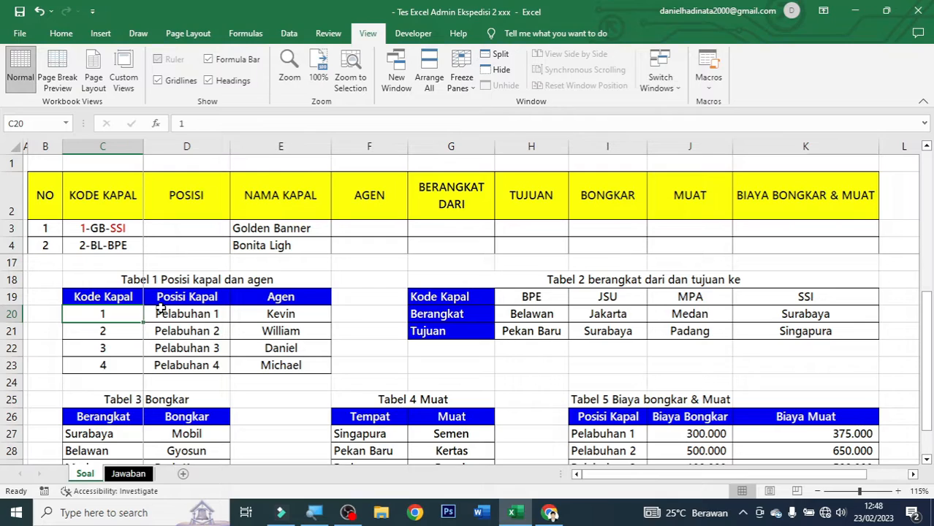
pyautogui.moveTo(121, 313); pyautogui.dragTo(130, 365)
pyautogui.click(120, 319)
pyautogui.click(114, 331)
pyautogui.click(110, 350)
pyautogui.click(107, 364)
pyautogui.moveTo(120, 316); pyautogui.dragTo(124, 366)
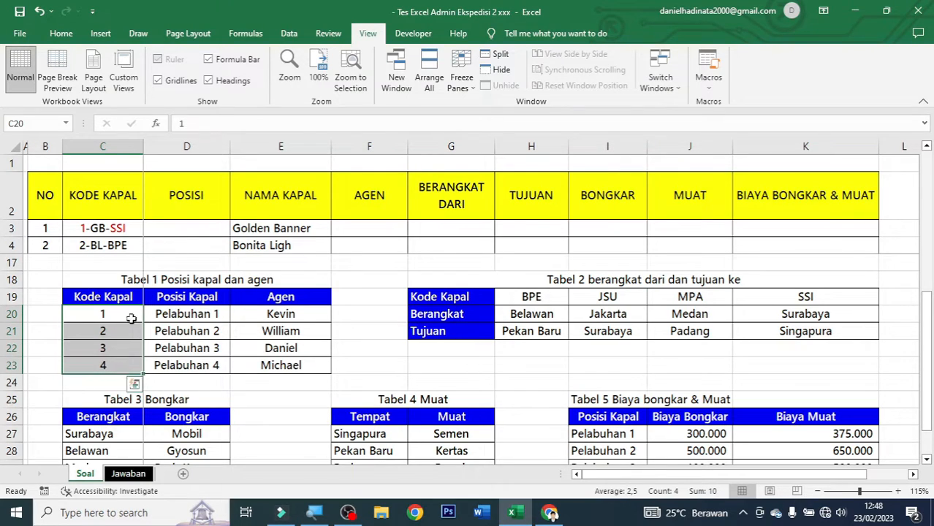
pyautogui.click(178, 232)
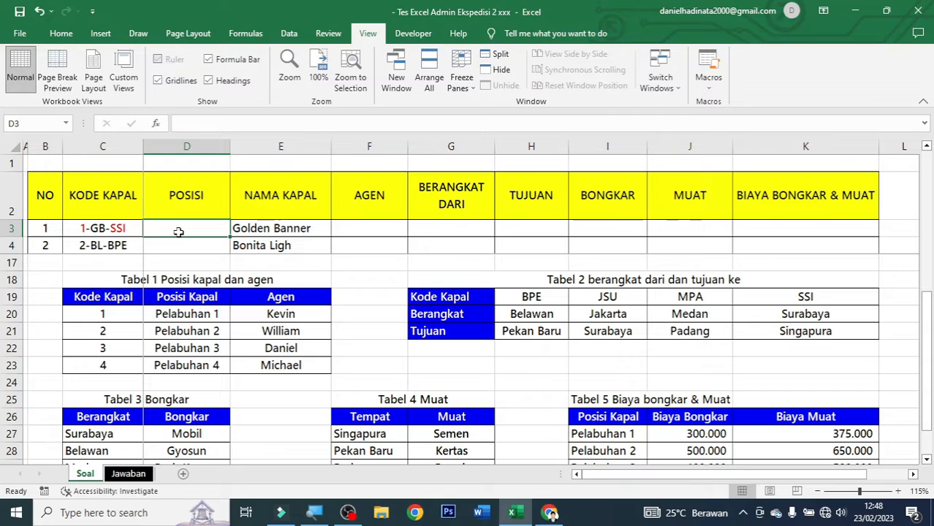
# Begin D3's formula as =VLOOKUP(LEFT(C3;1); using the ship code's first character.
pyautogui.write('=vloo')
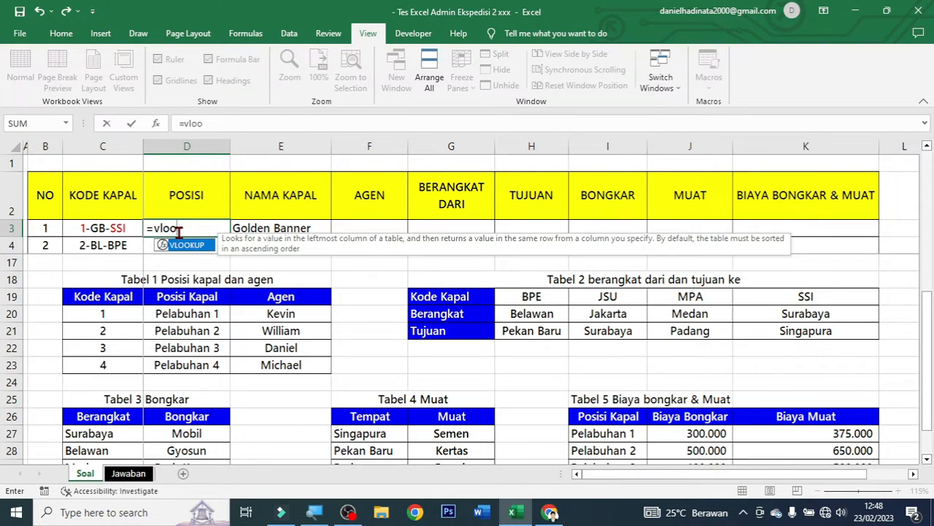
pyautogui.write('kup')
pyautogui.press('Tab')
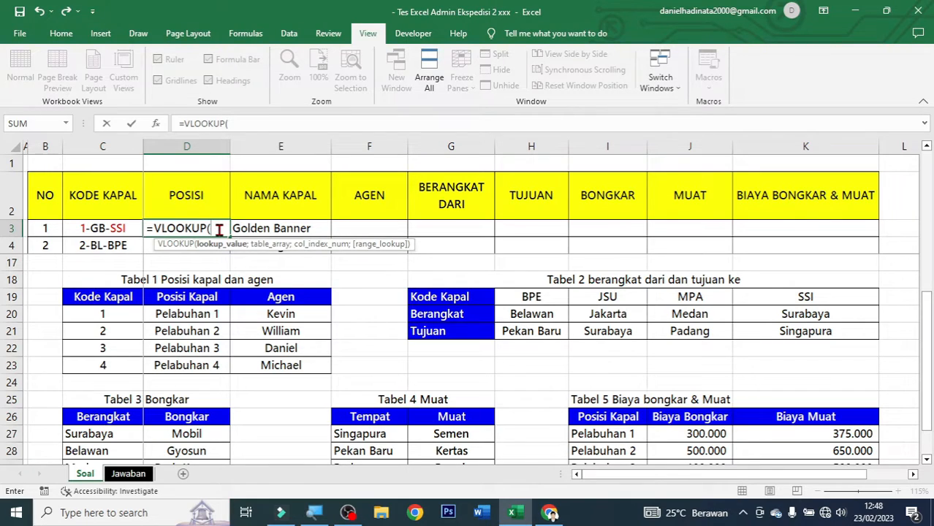
pyautogui.write('left')
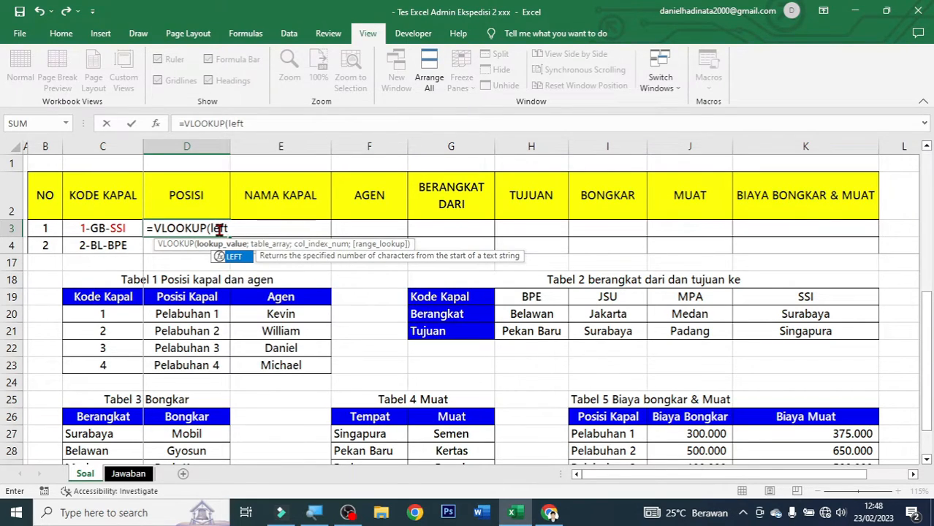
pyautogui.press('Tab')
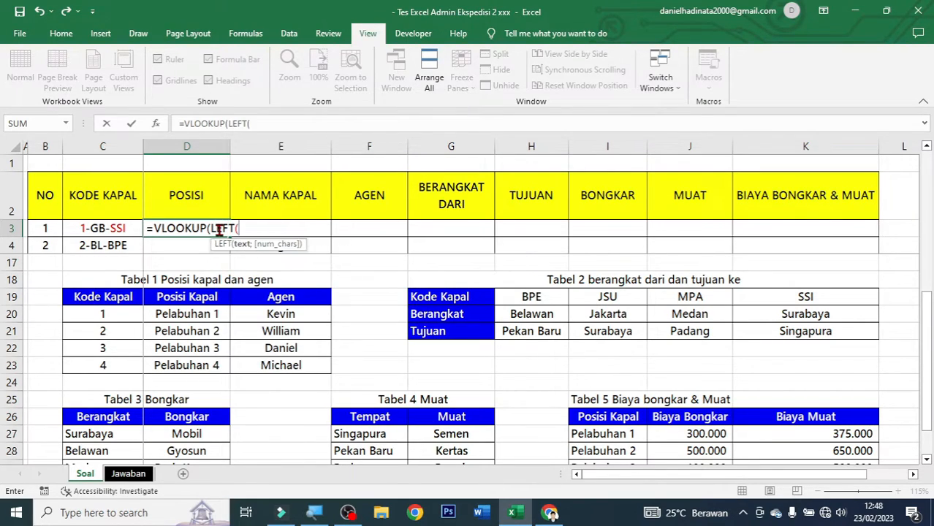
pyautogui.click(118, 230)
pyautogui.write(';')
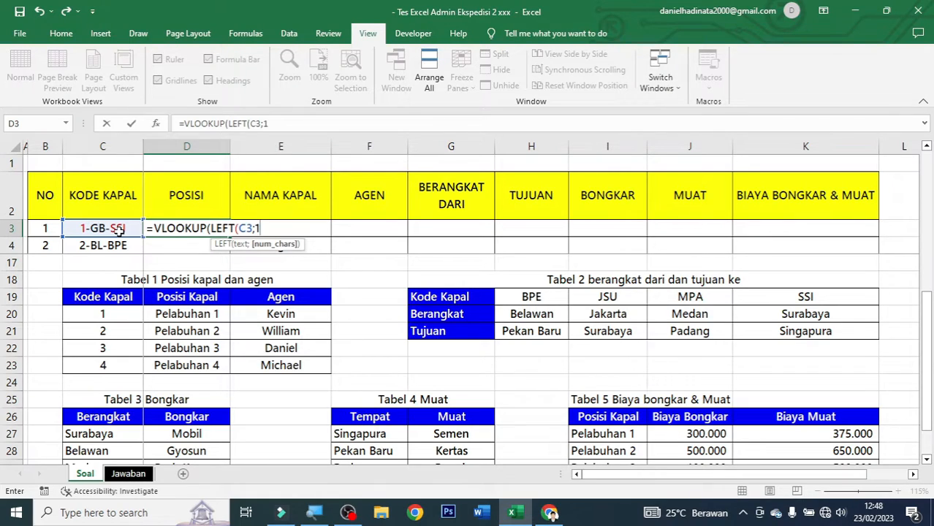
pyautogui.write('1)')
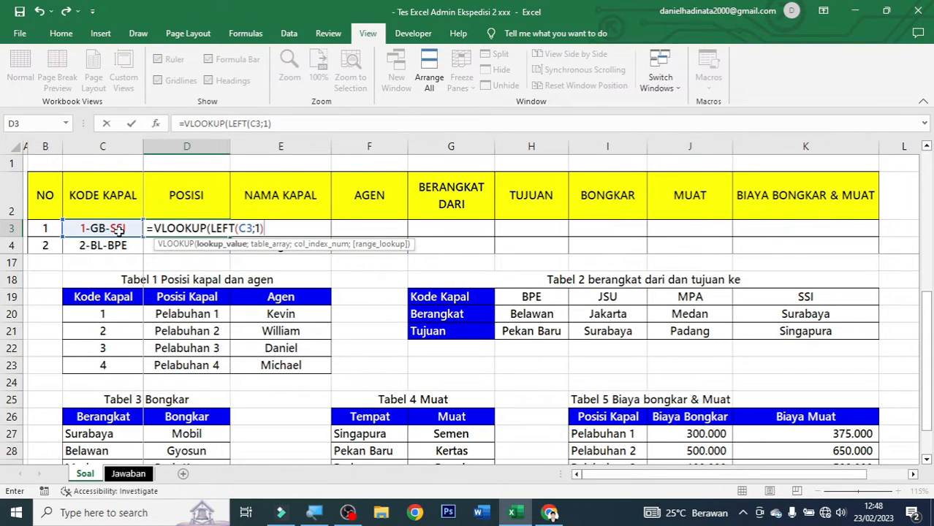
pyautogui.write(';')
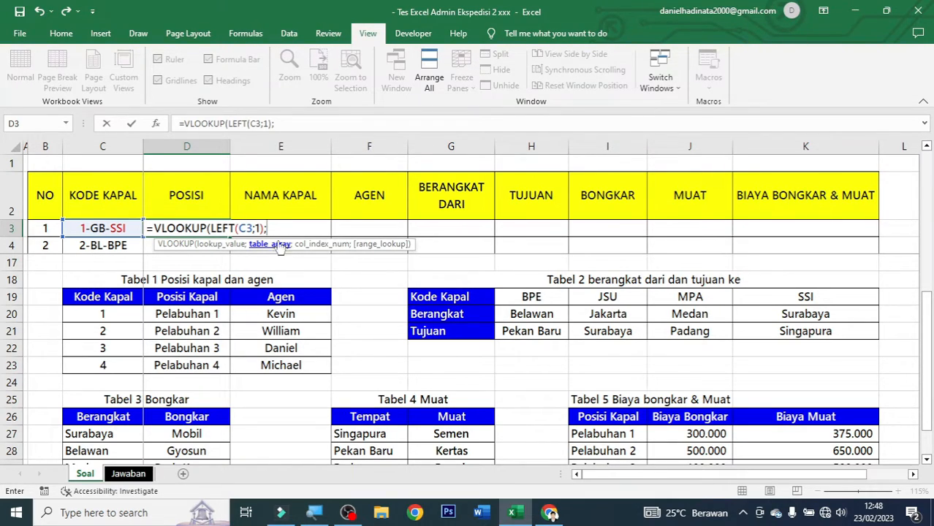
# Finish the lookup with absolute range $C$19:$E$23, column 2 and FALSE exact match.
pyautogui.click(133, 302)
pyautogui.moveTo(181, 319); pyautogui.dragTo(270, 359)
pyautogui.press('F4')
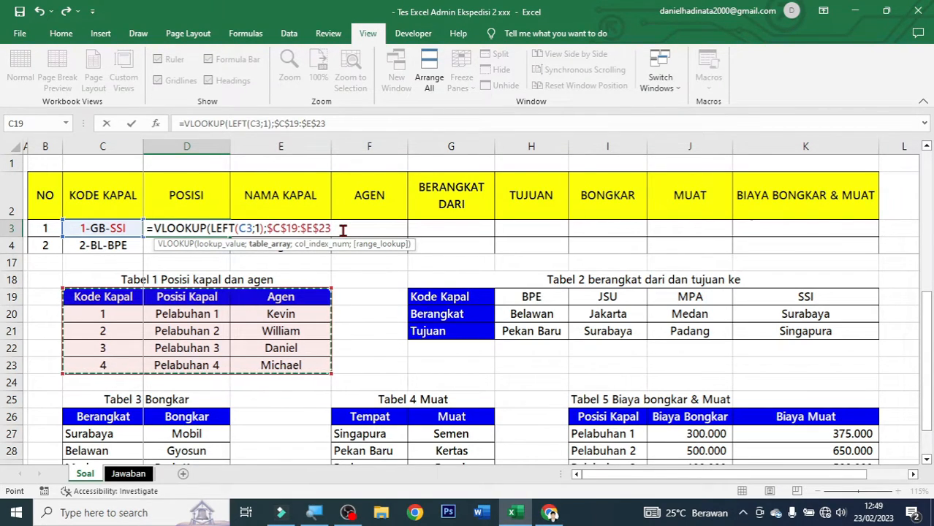
pyautogui.write(';')
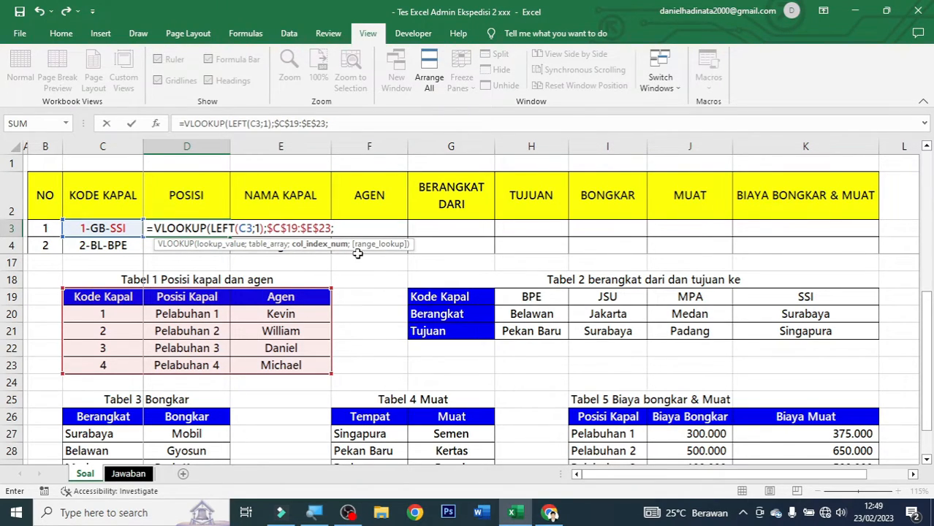
pyautogui.write(';')
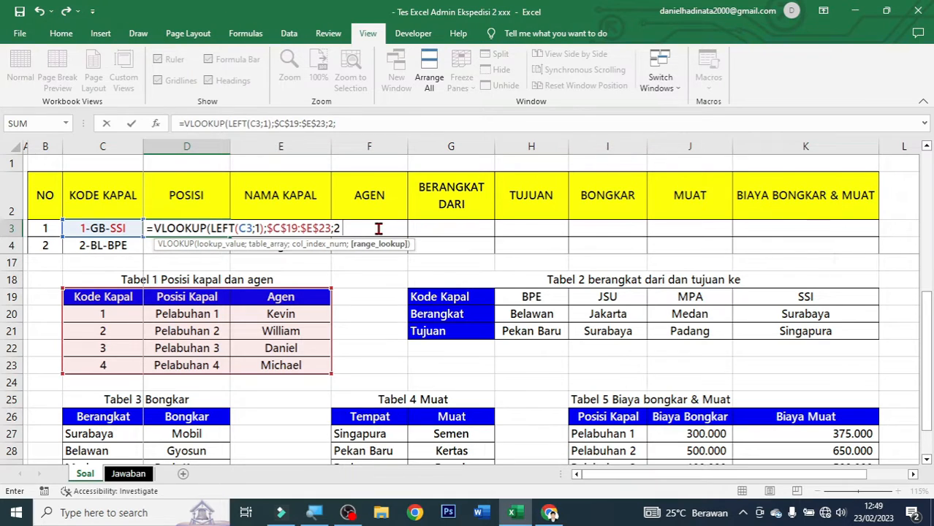
pyautogui.press('Down')
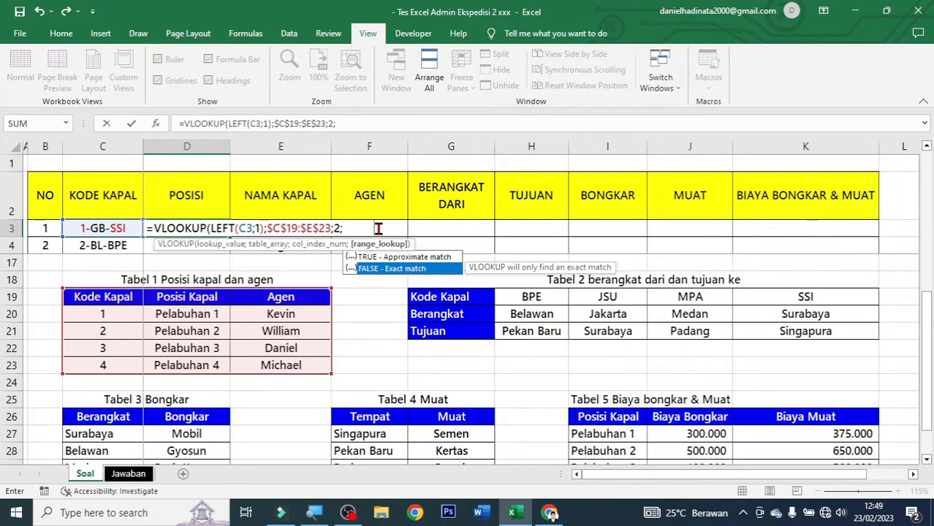
pyautogui.press('Tab')
pyautogui.write(')')
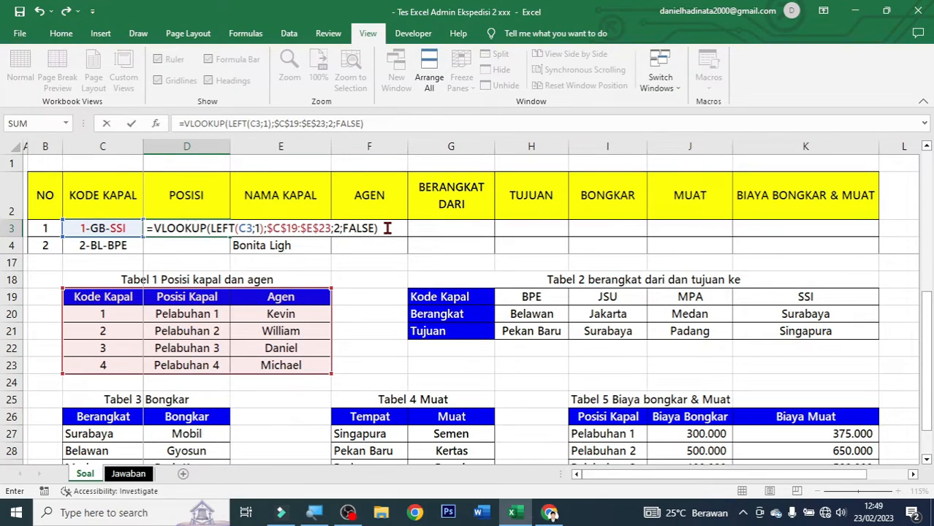
pyautogui.hotkey('ctrl', 'Return')
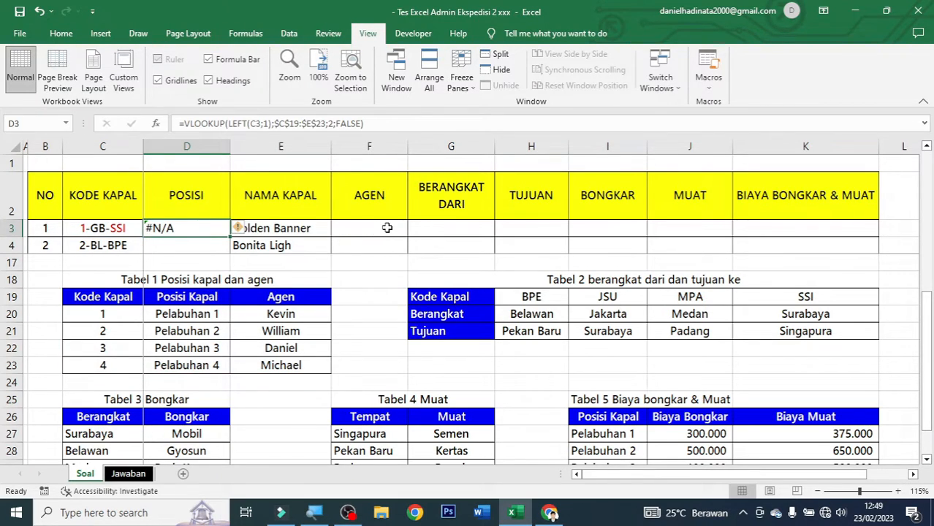
# Wrap LEFT(C3;1) in VALUE() so D3 returns Pelabuhan 1.
pyautogui.doubleClick(205, 229)
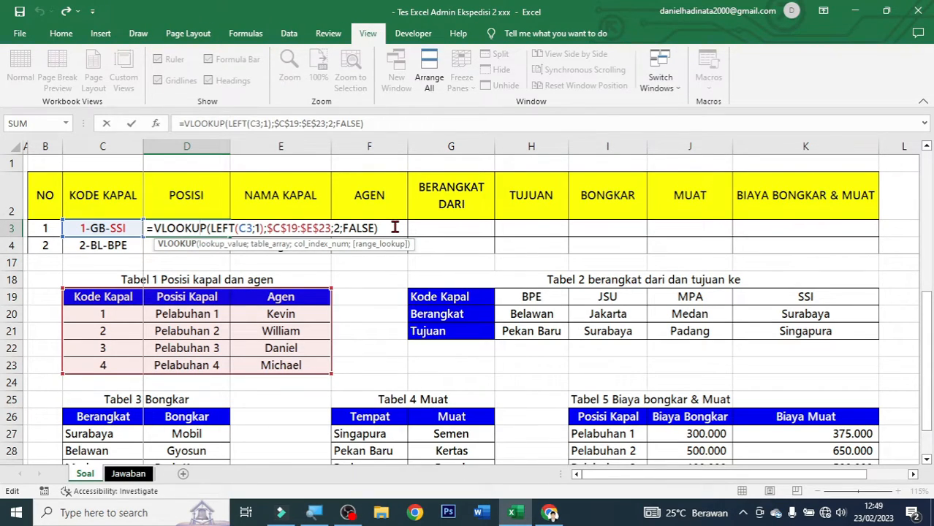
pyautogui.click(212, 229)
pyautogui.write('Va')
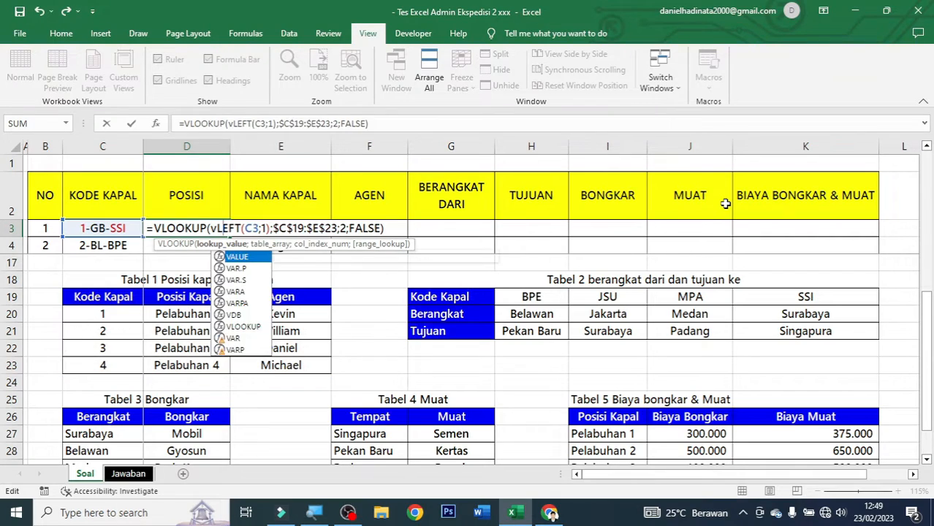
pyautogui.press('Tab')
pyautogui.press('Right')
pyautogui.press('Right')
pyautogui.press('Right')
pyautogui.press('Right')
pyautogui.press('Right')
pyautogui.press('Right')
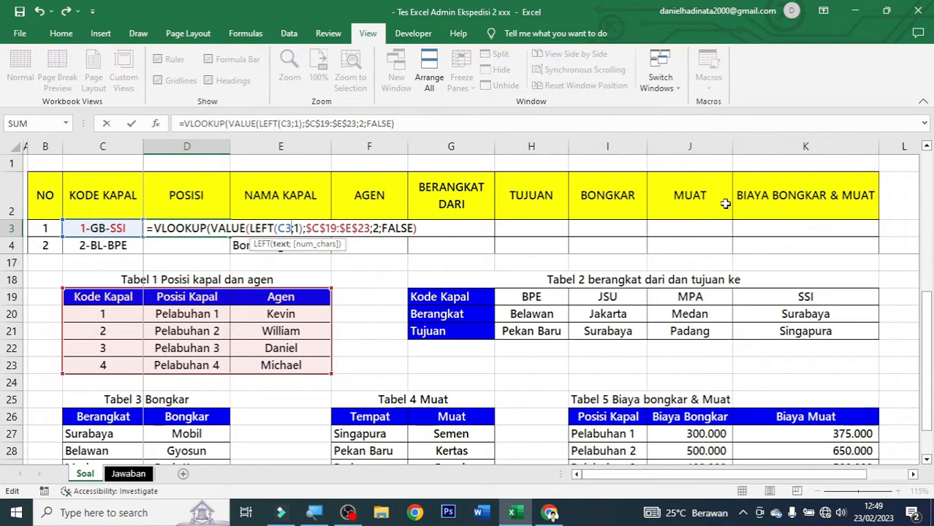
pyautogui.write(')')
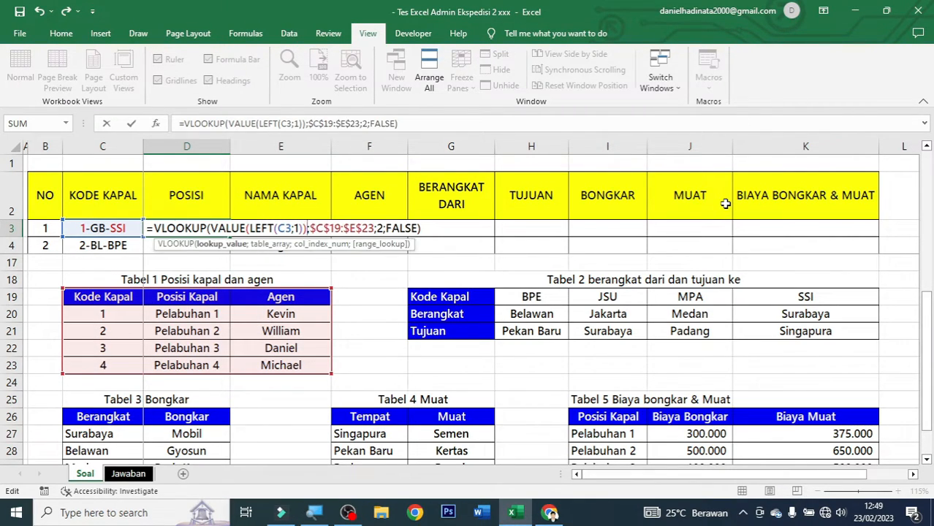
pyautogui.hotkey('ctrl', 'Return')
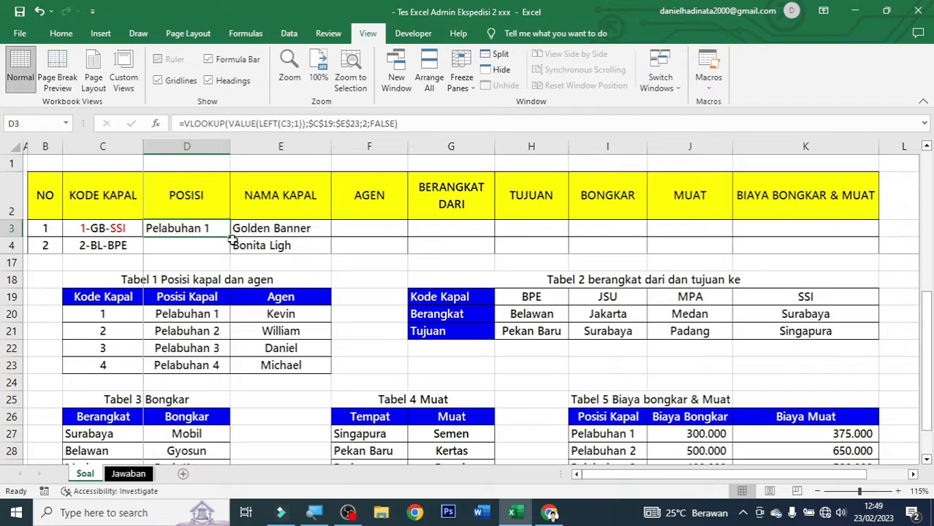
# Fill the D3 formula down to D12, undoing the overshoot into rows 13–16.
pyautogui.scroll(4, 232, 239)
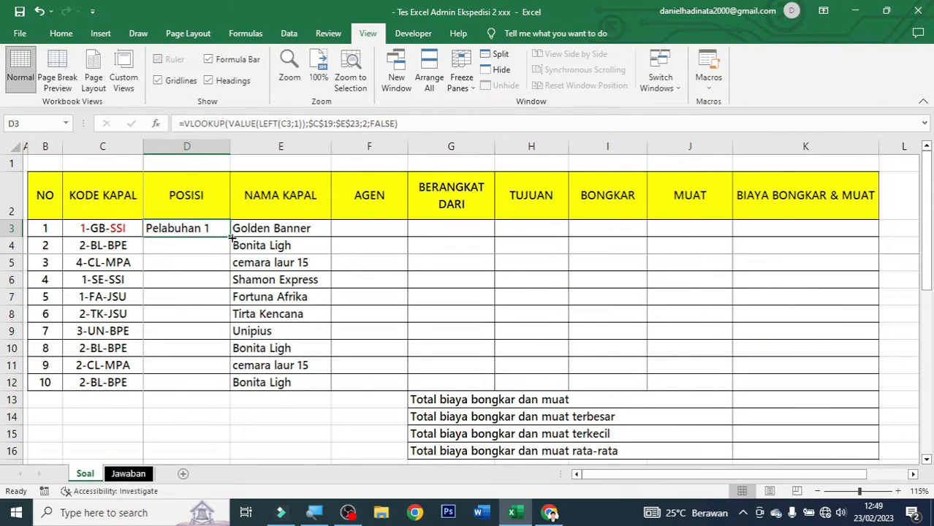
pyautogui.doubleClick(231, 239)
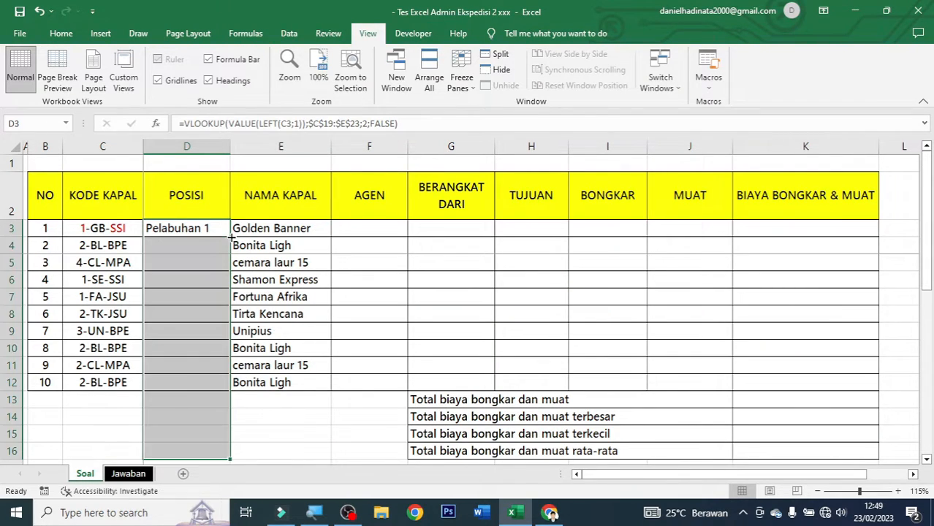
pyautogui.click(40, 12)
pyautogui.moveTo(231, 235); pyautogui.dragTo(230, 387)
pyautogui.click(212, 332)
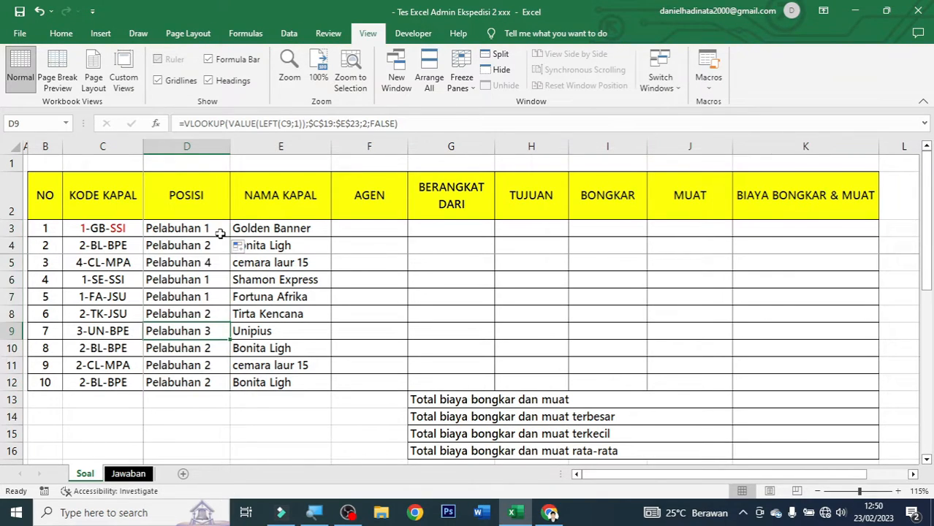
pyautogui.moveTo(209, 231); pyautogui.dragTo(203, 365)
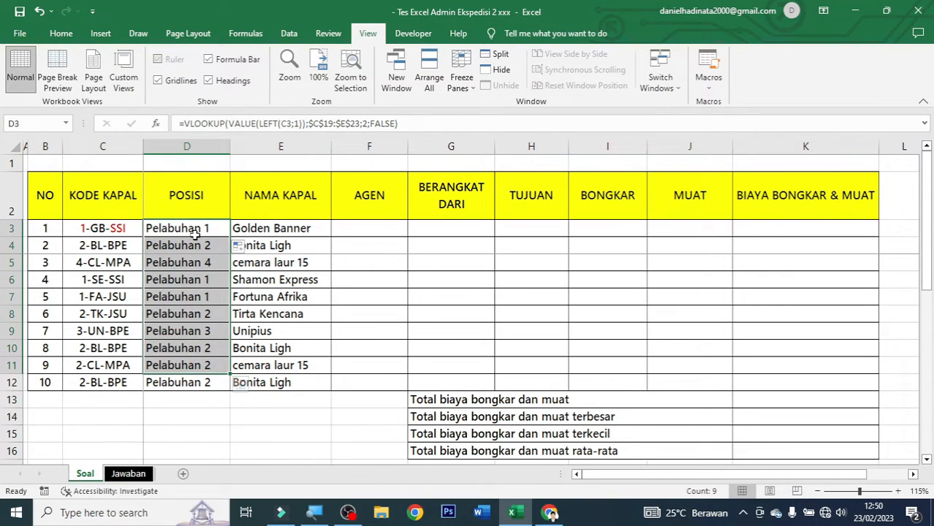
pyautogui.moveTo(206, 233); pyautogui.dragTo(194, 366)
pyautogui.click(363, 228)
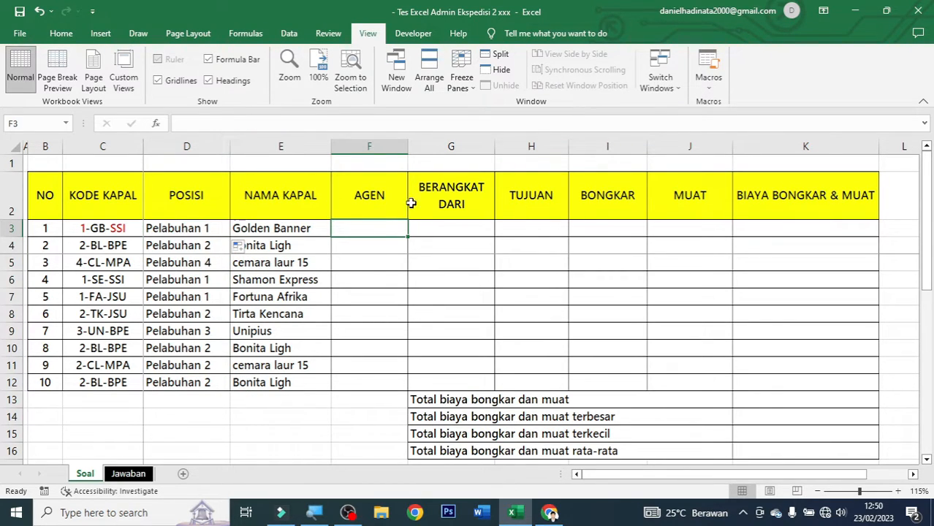
# Copy D3's full lookup formula text from the formula bar, leaving D3 unchanged.
pyautogui.scroll(-4, 424, 333)
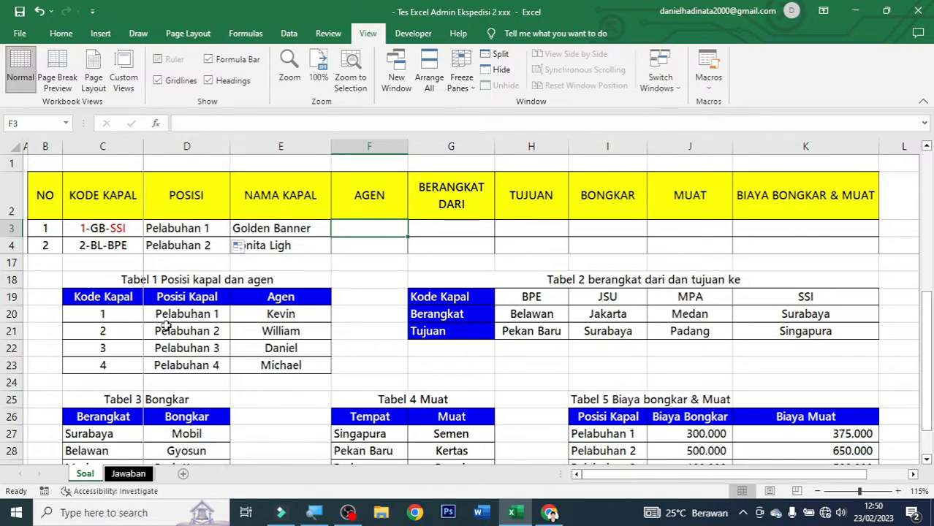
pyautogui.moveTo(288, 298); pyautogui.dragTo(294, 367)
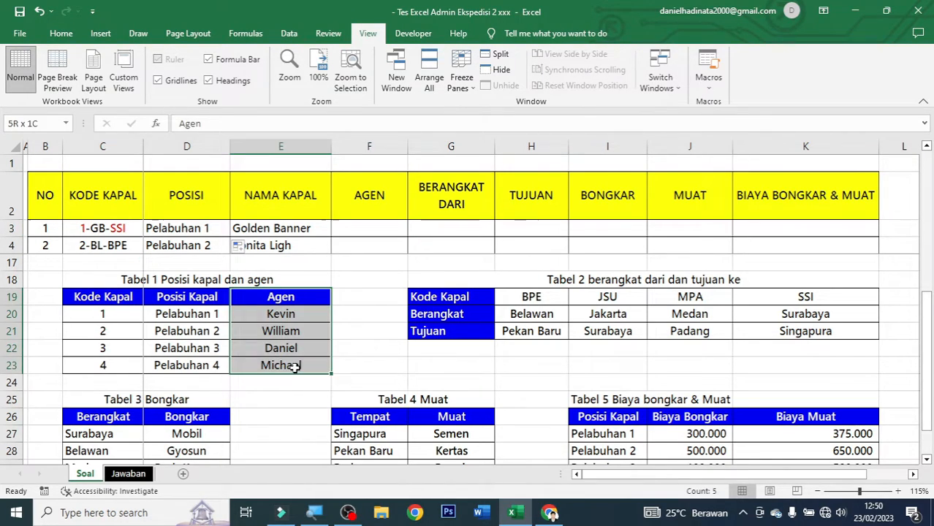
pyautogui.click(357, 229)
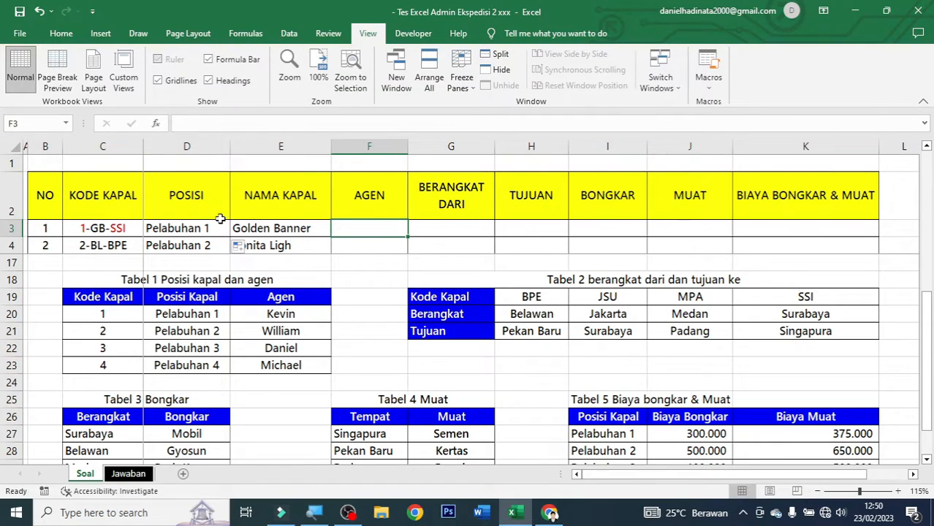
pyautogui.click(203, 228)
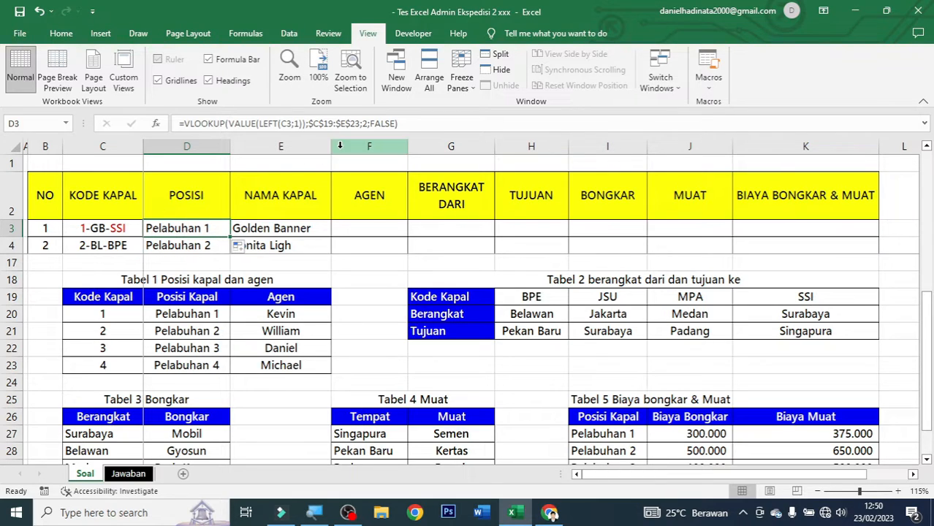
pyautogui.click(432, 124)
pyautogui.moveTo(432, 125); pyautogui.dragTo(166, 126)
pyautogui.hotkey('ctrl', 'c')
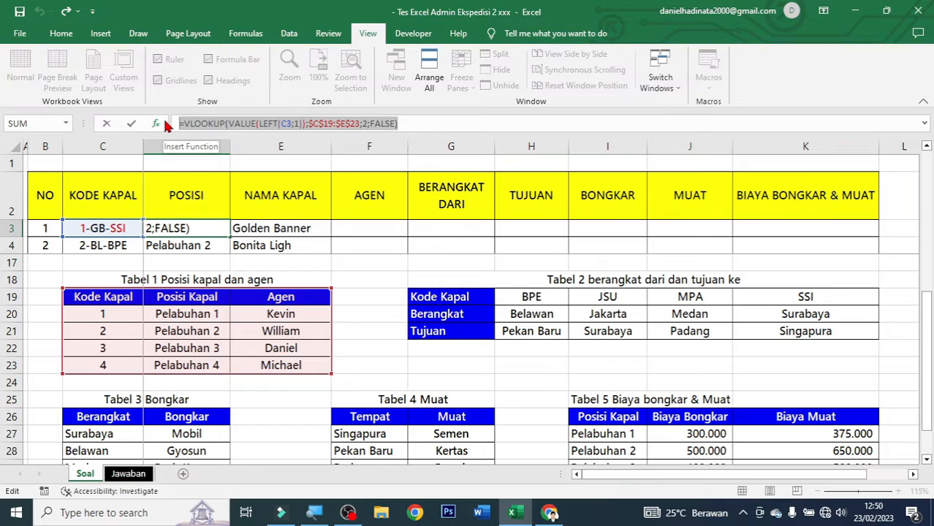
pyautogui.press('Escape')
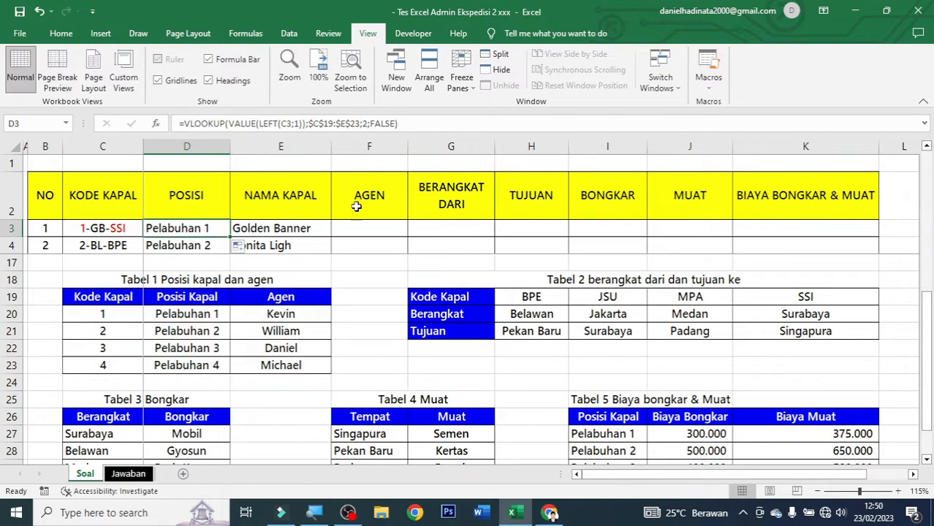
# Paste the formula into F3 and change the column index from 2 to 3, giving Kevin.
pyautogui.click(391, 228)
pyautogui.click(279, 123)
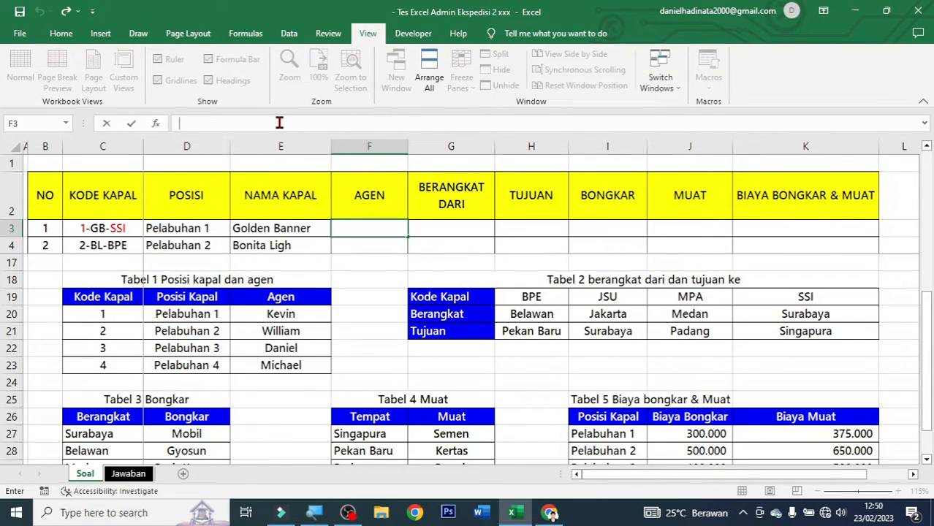
pyautogui.hotkey('ctrl', 'v')
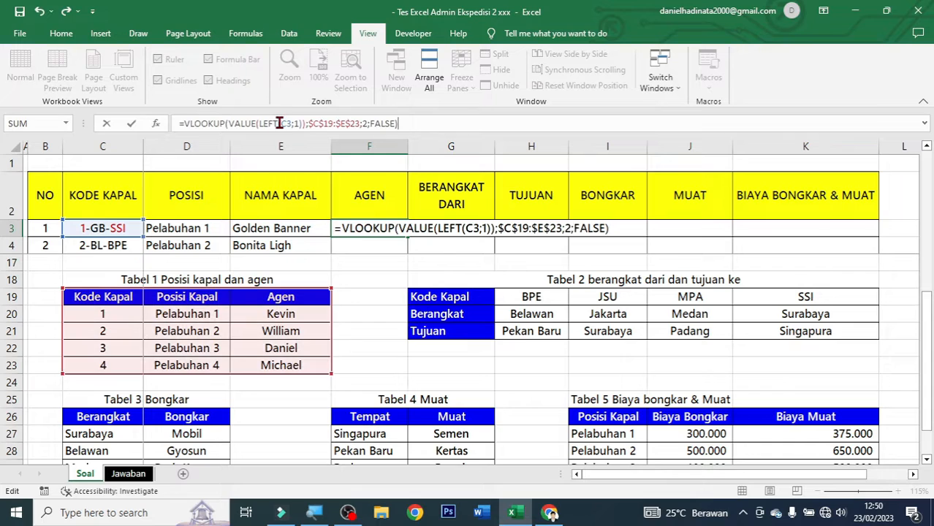
pyautogui.click(367, 122)
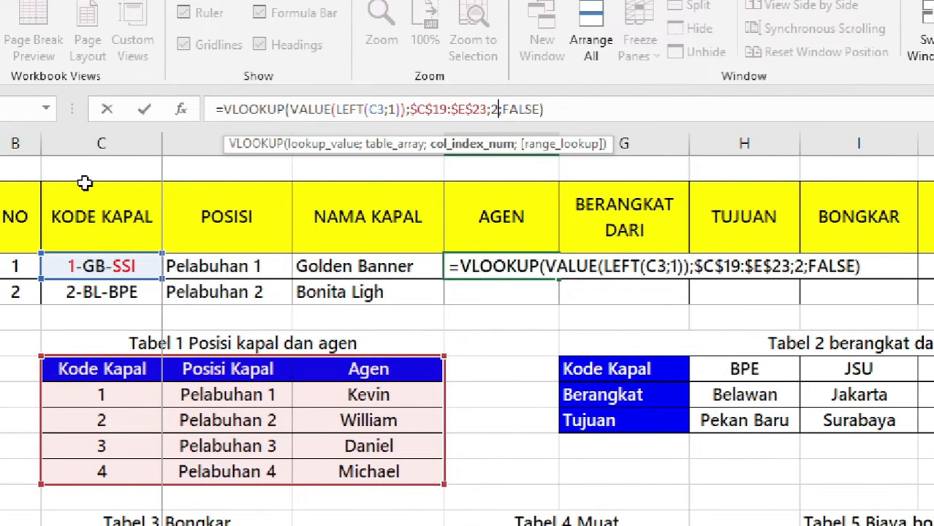
pyautogui.press('BackSpace')
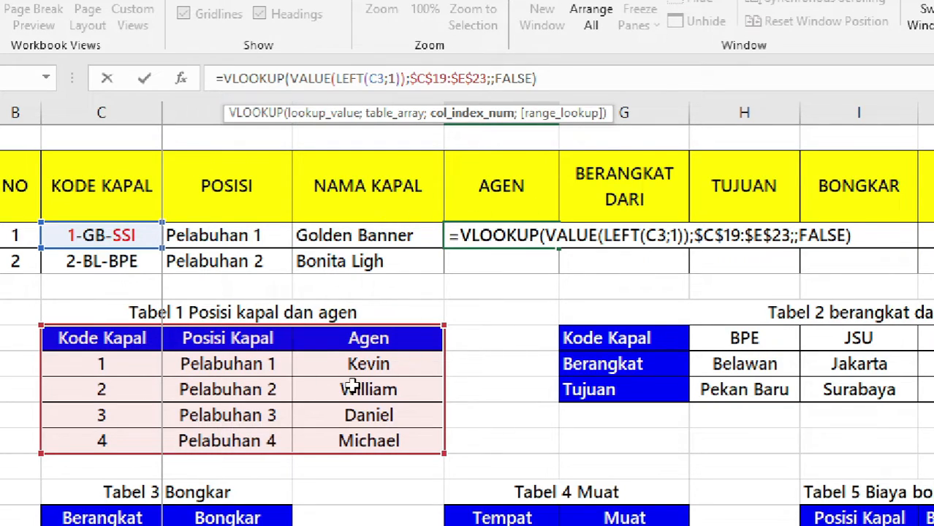
pyautogui.write('3')
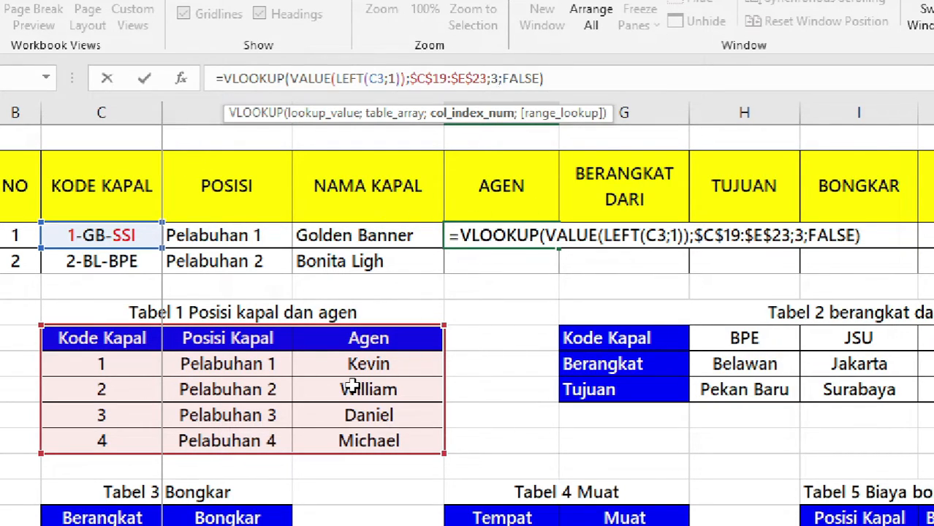
pyautogui.hotkey('ctrl', 'Return')
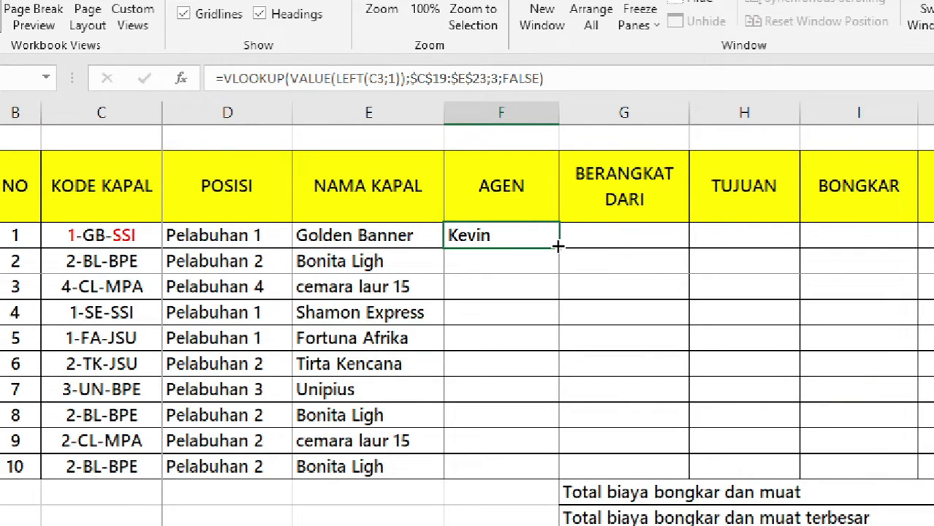
# Fill the agent lookup from F3 down to F12 so every ship shows its agent.
pyautogui.moveTo(559, 247); pyautogui.dragTo(531, 477)
pyautogui.click(524, 365)
pyautogui.click(523, 252)
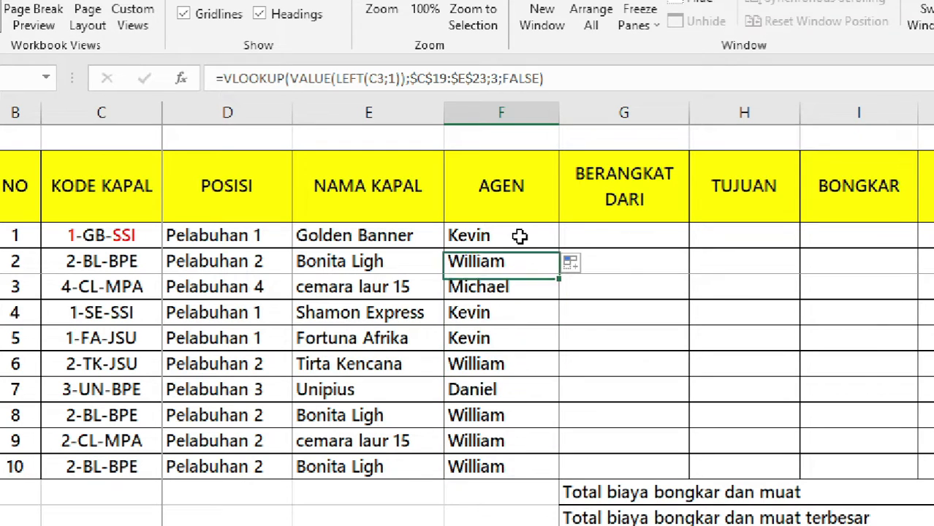
pyautogui.moveTo(511, 261); pyautogui.dragTo(511, 468)
pyautogui.click(504, 261)
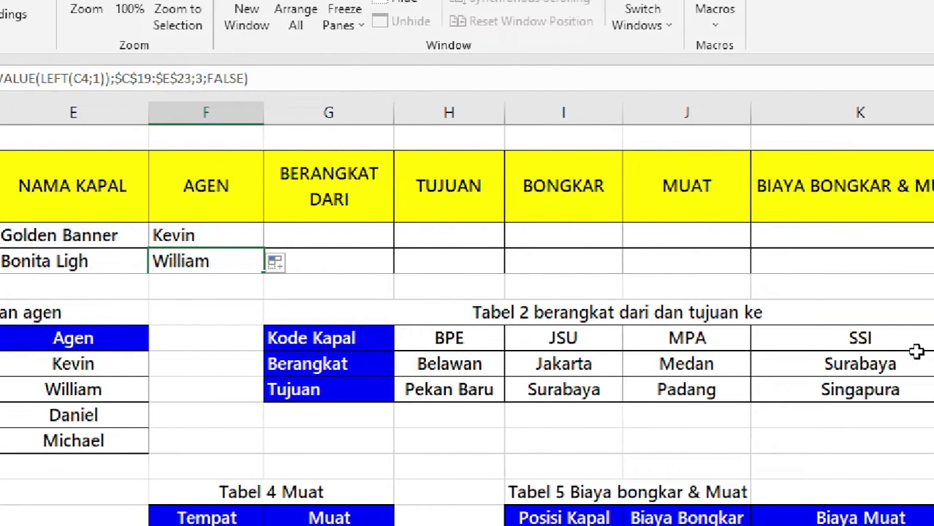
# Select the first BERANGKAT DARI cell and mark Tabel 2's Berangkat row for review.
pyautogui.click(277, 236)
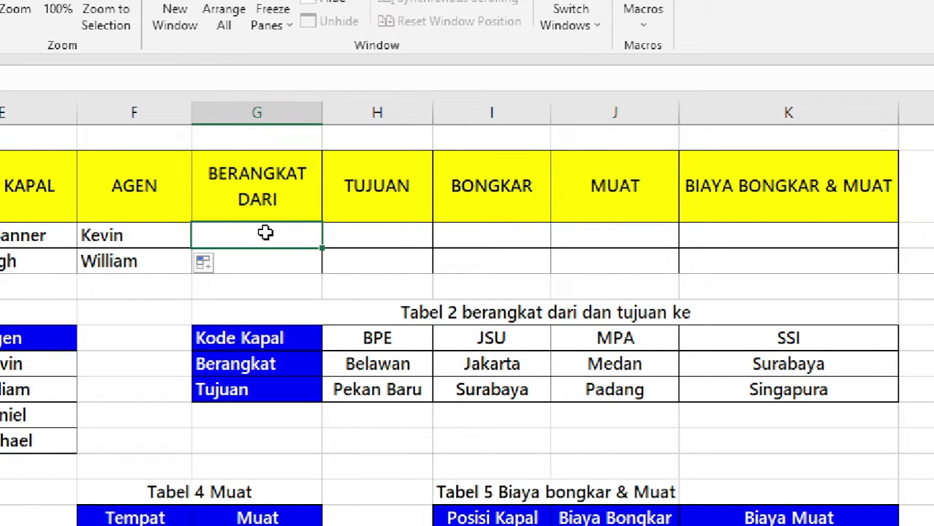
pyautogui.click(482, 319)
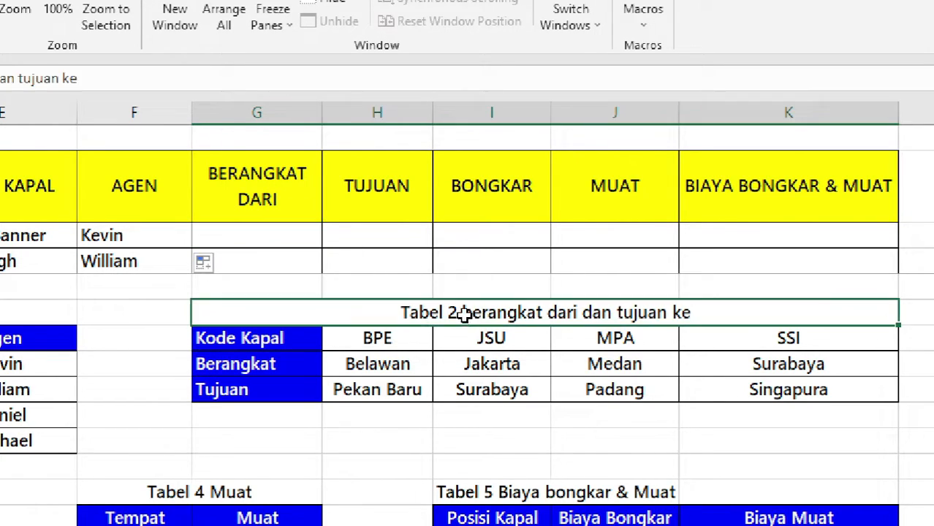
pyautogui.moveTo(286, 362); pyautogui.dragTo(773, 363)
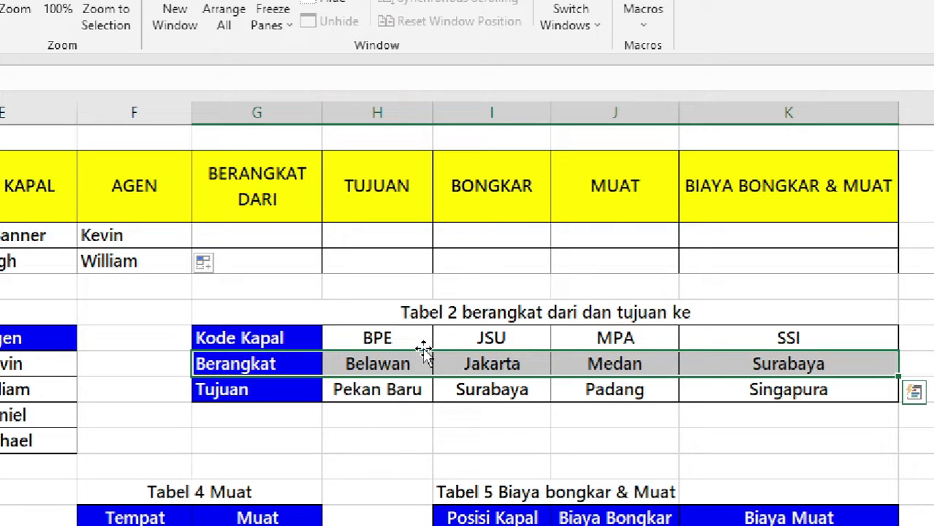
# Start an HLOOKUP in G3 using RIGHT(C3;3), the ship code's last three characters, as lookup value.
pyautogui.click(283, 239)
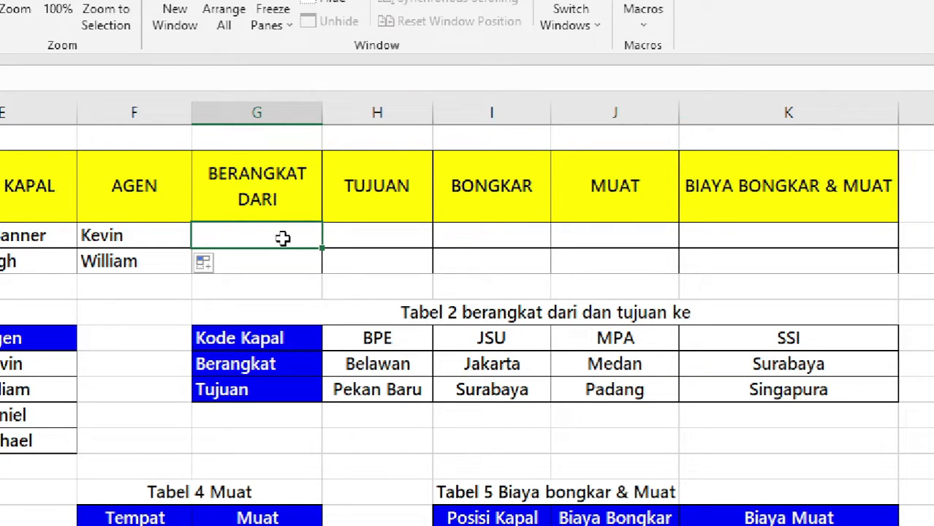
pyautogui.write('=')
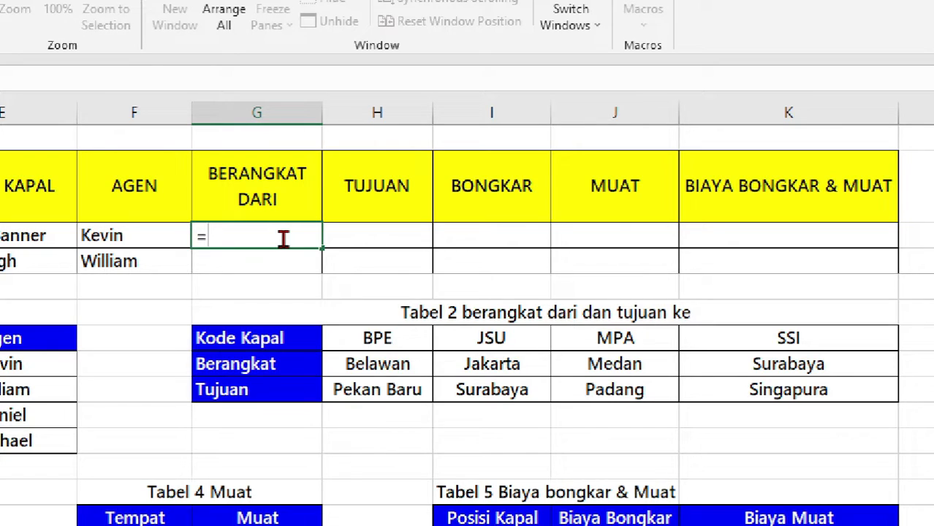
pyautogui.write('hlooku')
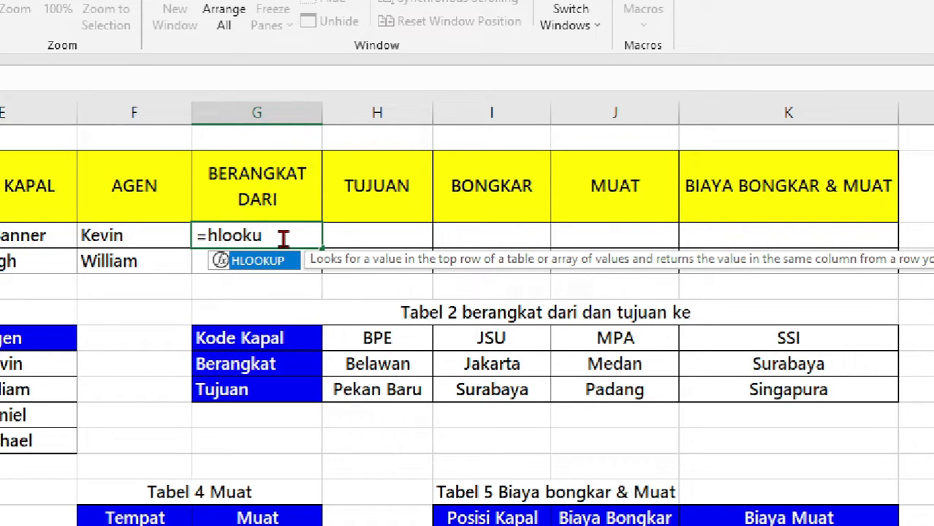
pyautogui.write('p')
pyautogui.press('Tab')
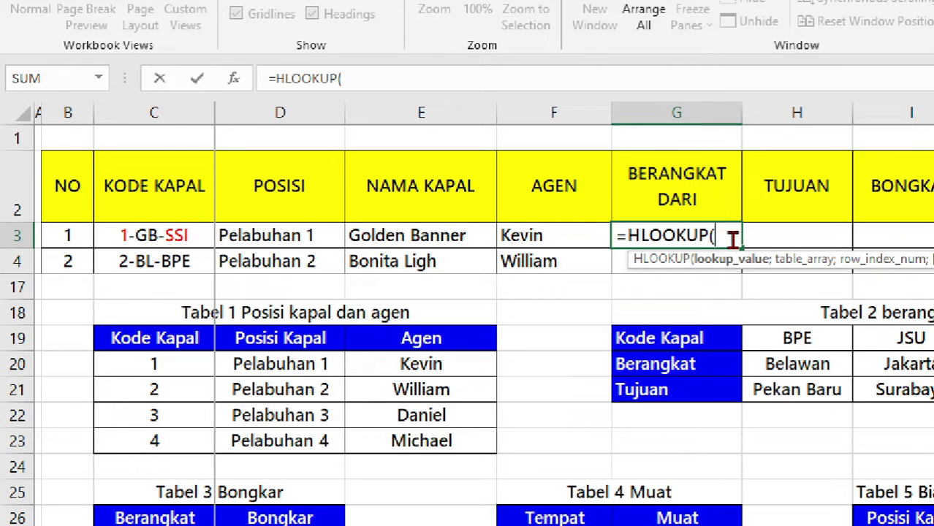
pyautogui.write('rif')
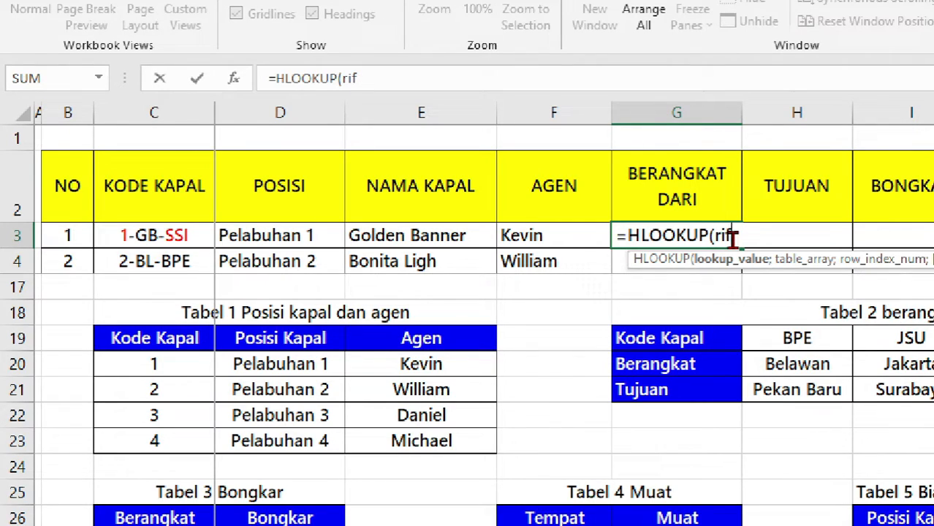
pyautogui.press('BackSpace')
pyautogui.write('ght')
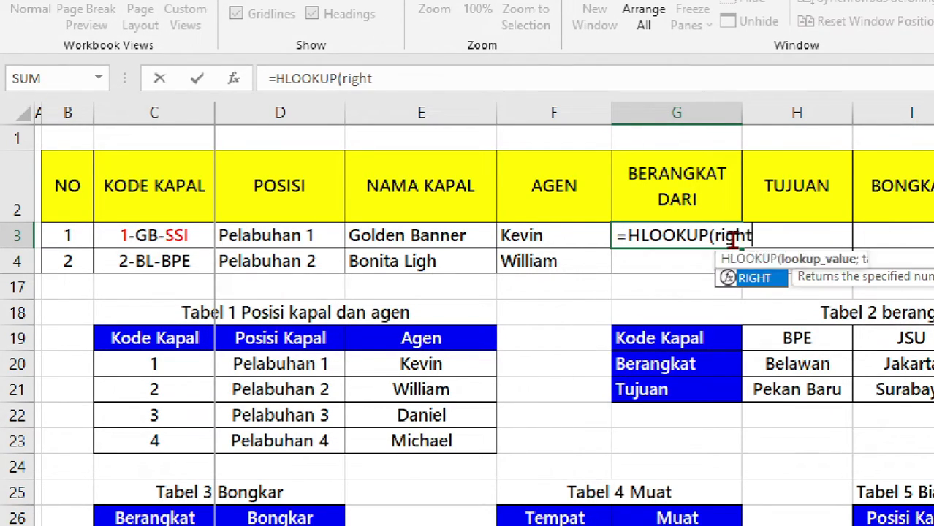
pyautogui.press('Tab')
pyautogui.click(161, 229)
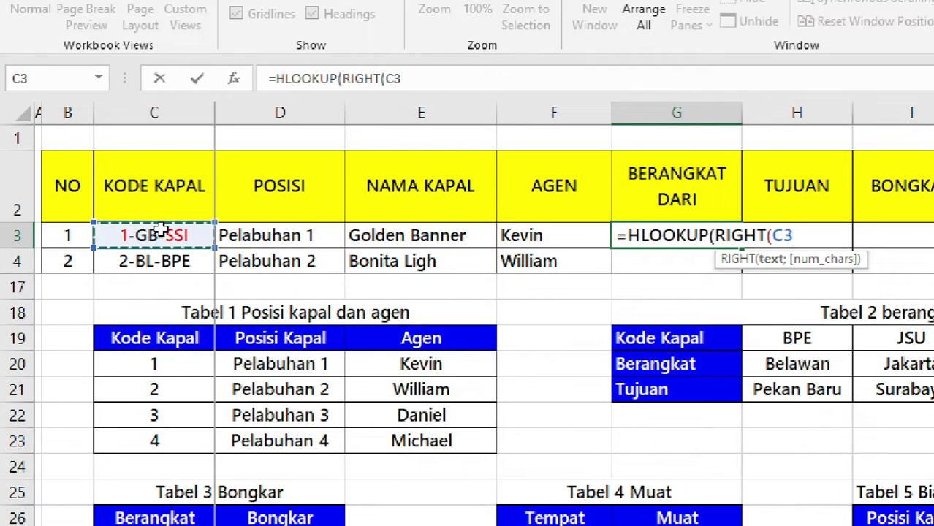
pyautogui.write(';')
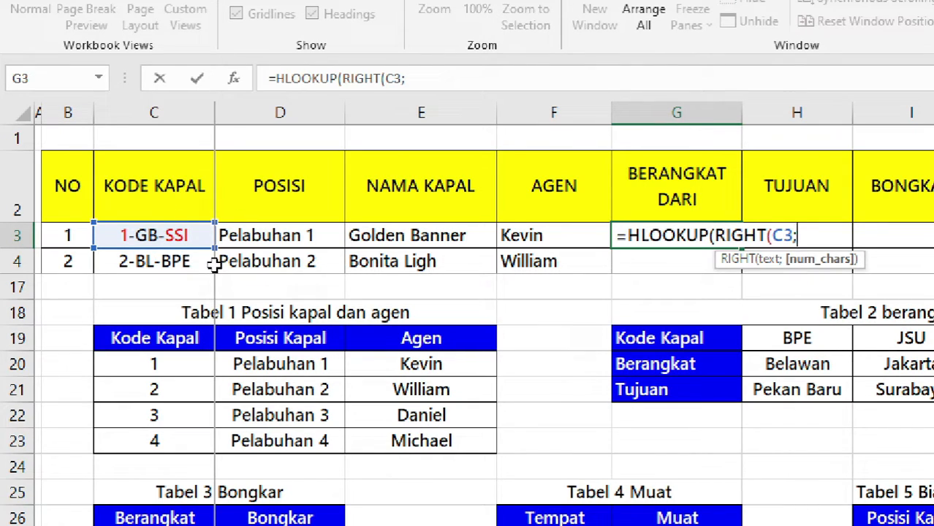
pyautogui.write('3);')
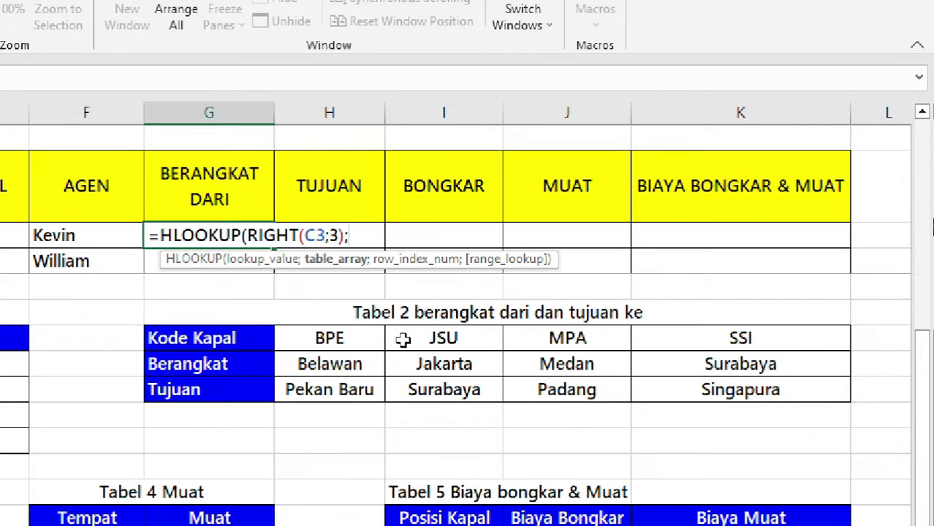
# Finish G3 with absolute range $G$19:$K$21, row 2 and FALSE, showing Surabaya.
pyautogui.moveTo(255, 343); pyautogui.dragTo(734, 389)
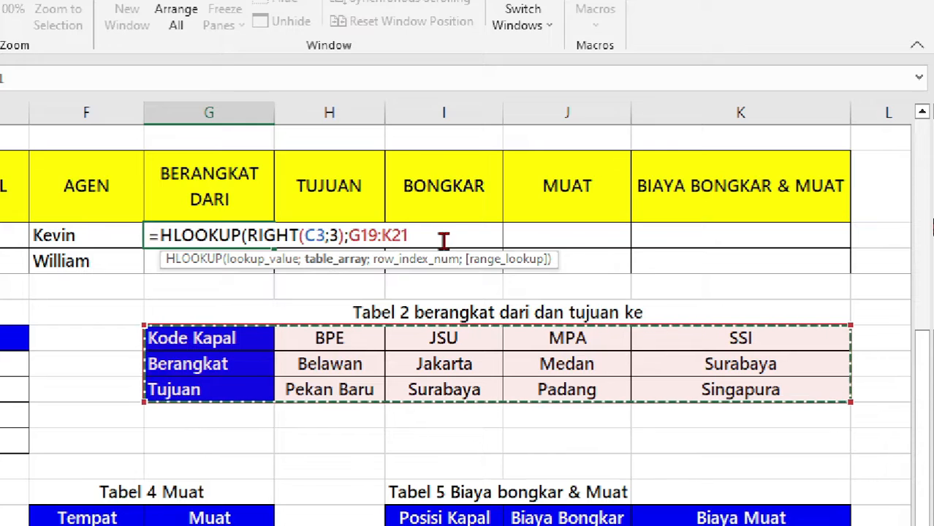
pyautogui.press('F4')
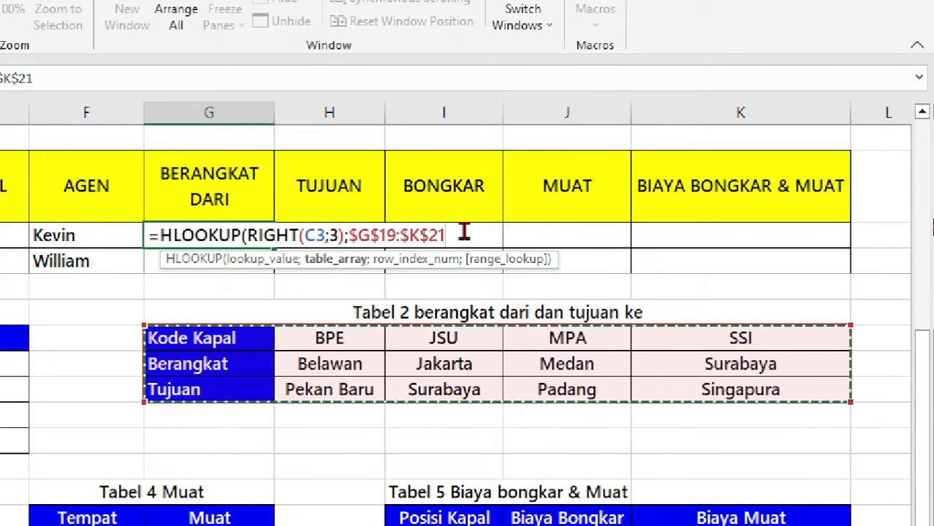
pyautogui.write(';')
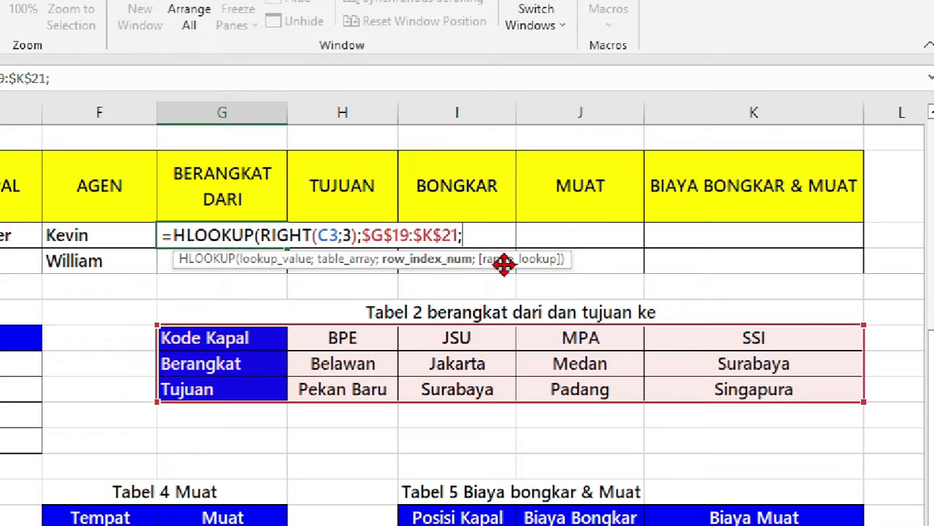
pyautogui.write(';')
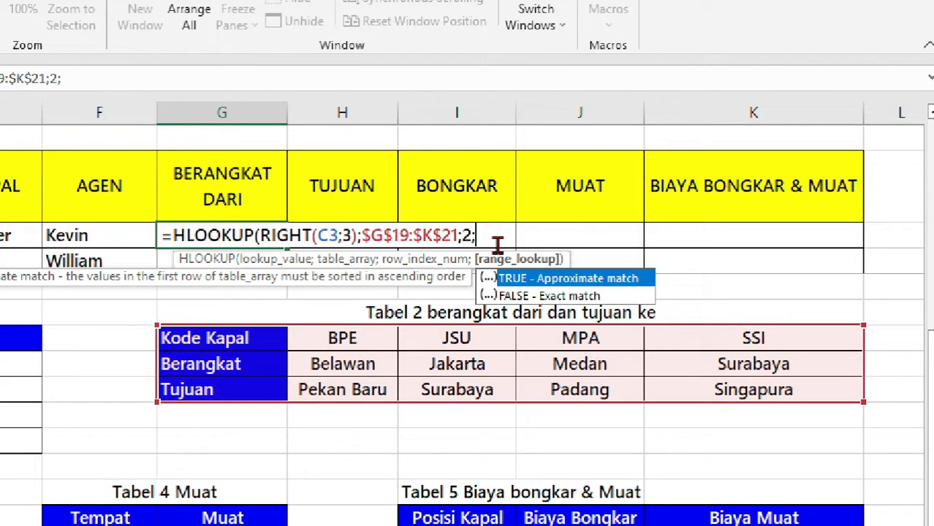
pyautogui.press('Down')
pyautogui.press('Tab')
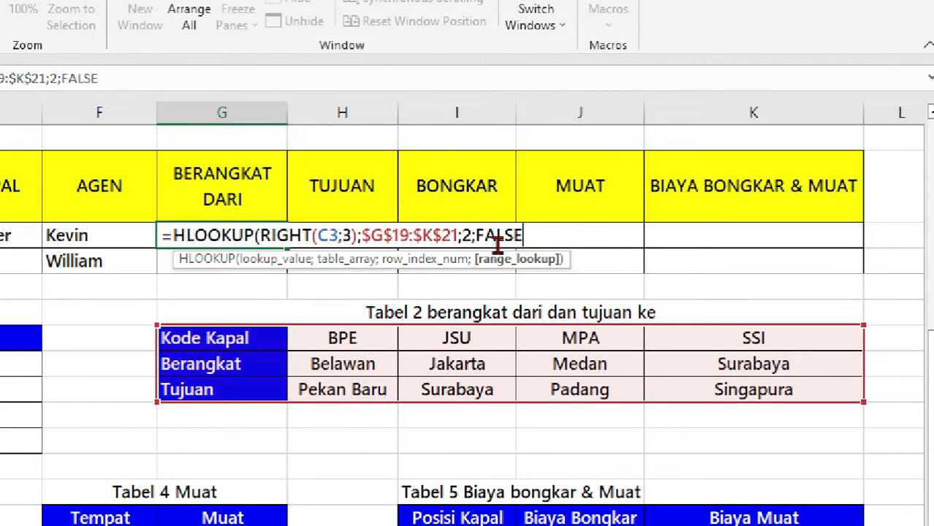
pyautogui.write(')')
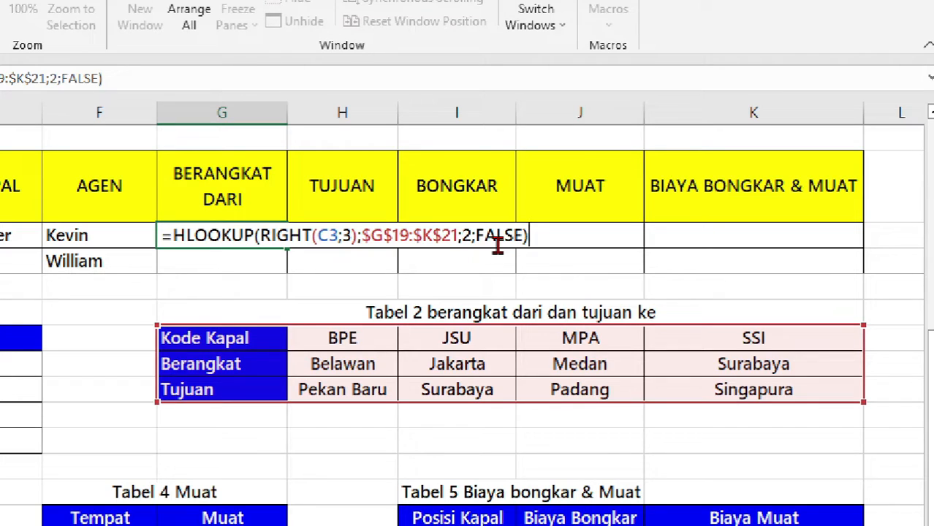
pyautogui.hotkey('ctrl', 'Return')
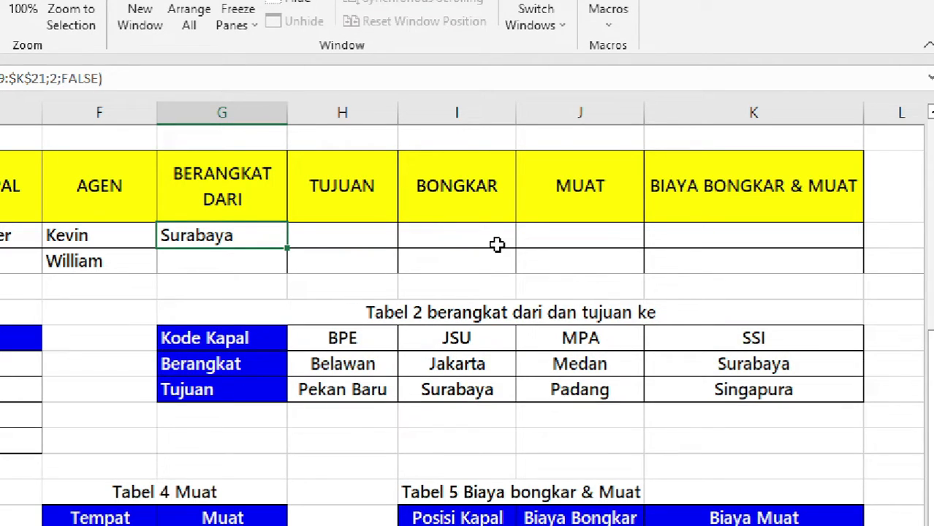
# Copy G3's HLOOKUP down to G12, compare against Tabel 2, and check the copied formula in G4.
pyautogui.scroll(3, 241, 260)
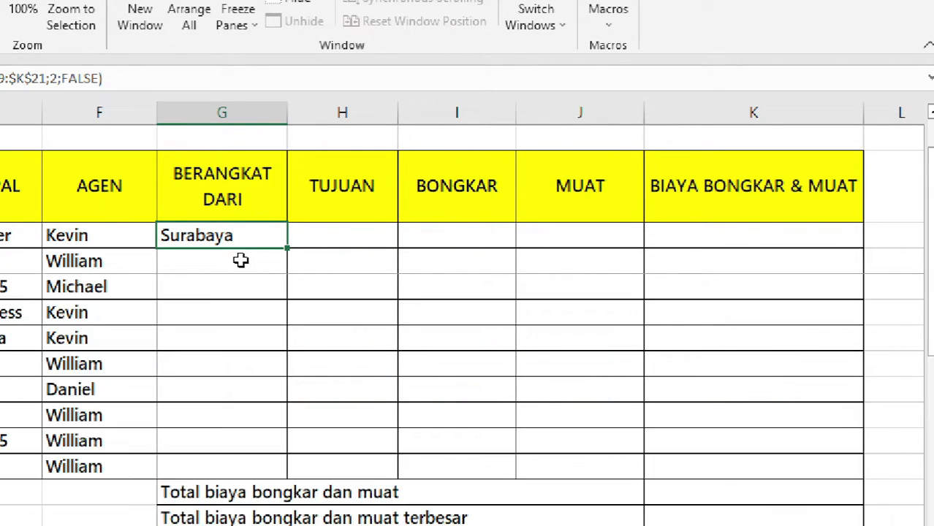
pyautogui.moveTo(289, 250); pyautogui.dragTo(294, 480)
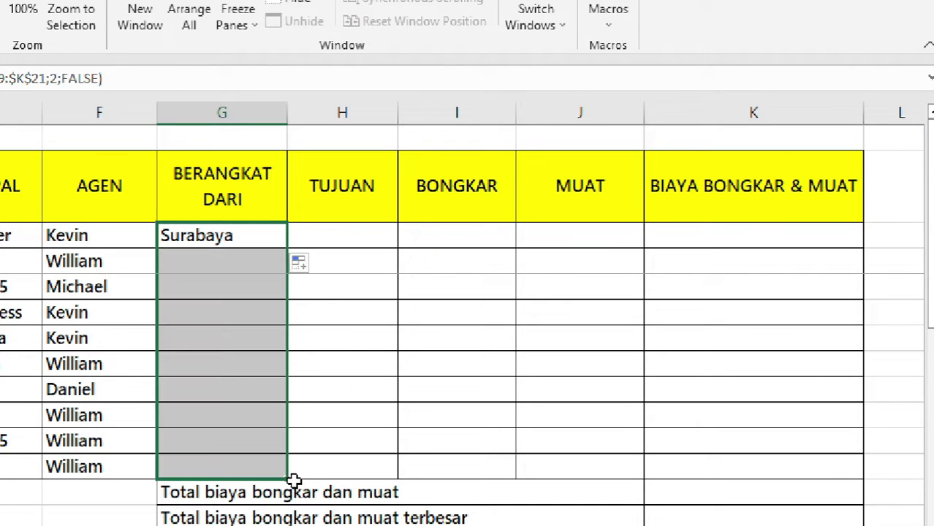
pyautogui.click(344, 240)
pyautogui.scroll(-6, 424, 370)
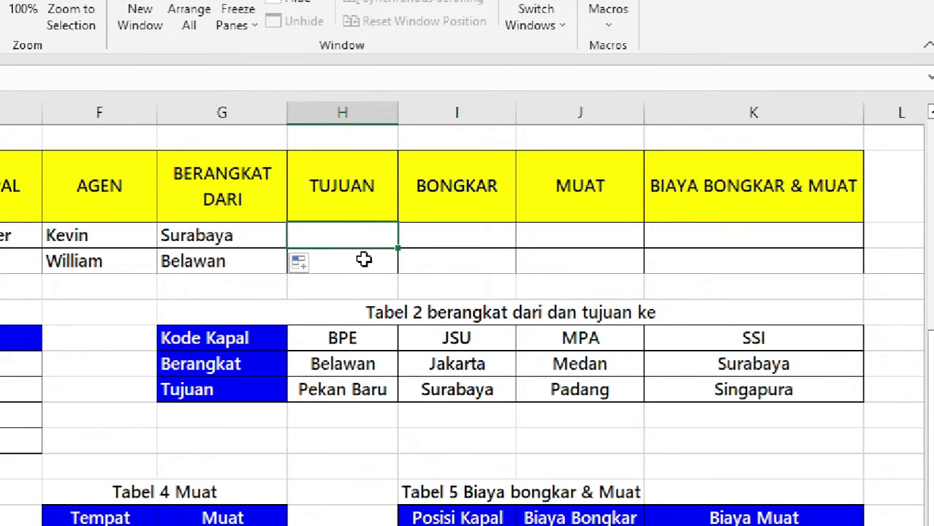
pyautogui.click(358, 391)
pyautogui.moveTo(238, 343); pyautogui.dragTo(724, 383)
pyautogui.click(336, 388)
pyautogui.scroll(4, 377, 365)
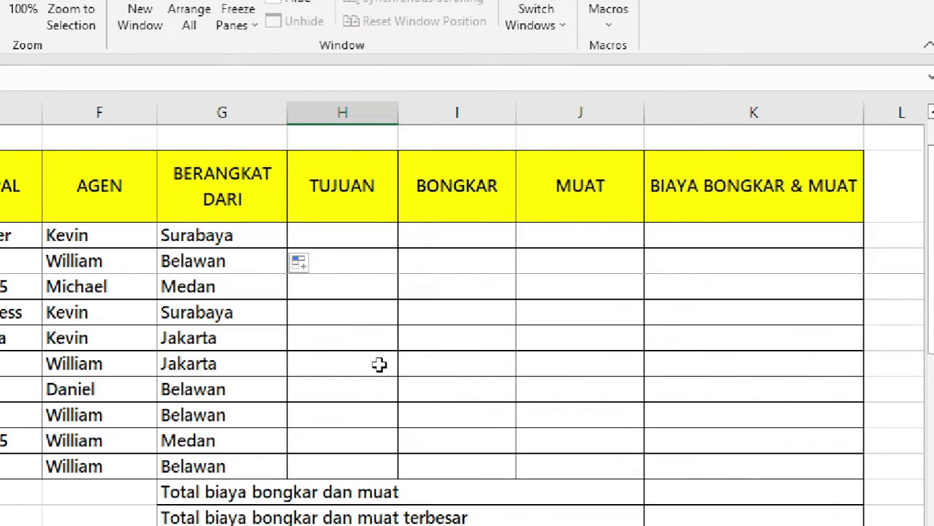
pyautogui.click(216, 232)
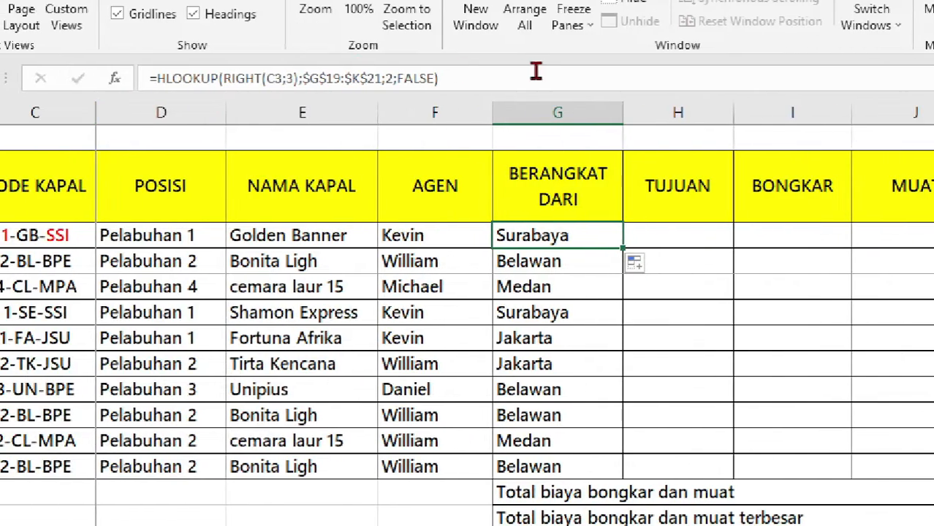
# Copy the departure HLOOKUP formula and paste it into the first TUJUAN cell, H3.
pyautogui.moveTo(525, 78); pyautogui.dragTo(77, 95)
pyautogui.hotkey('ctrl', 'c')
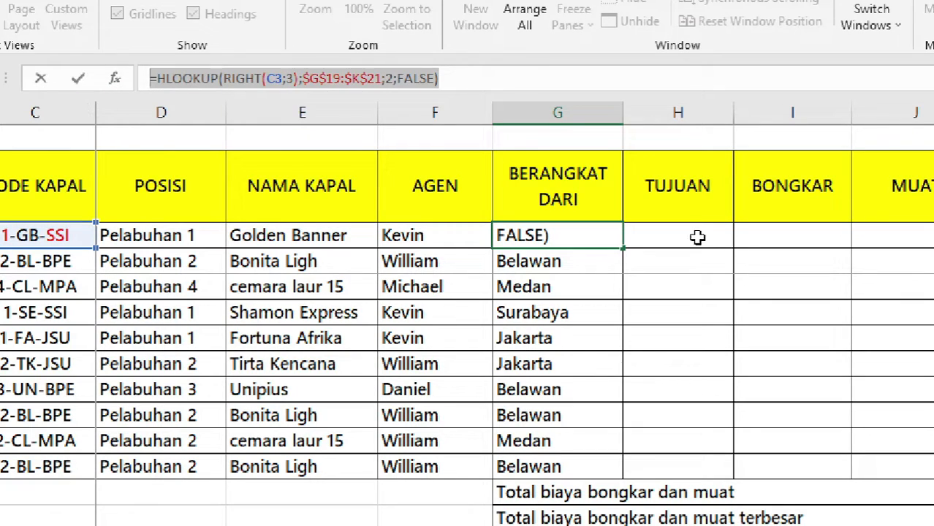
pyautogui.press('Escape')
pyautogui.click(657, 234)
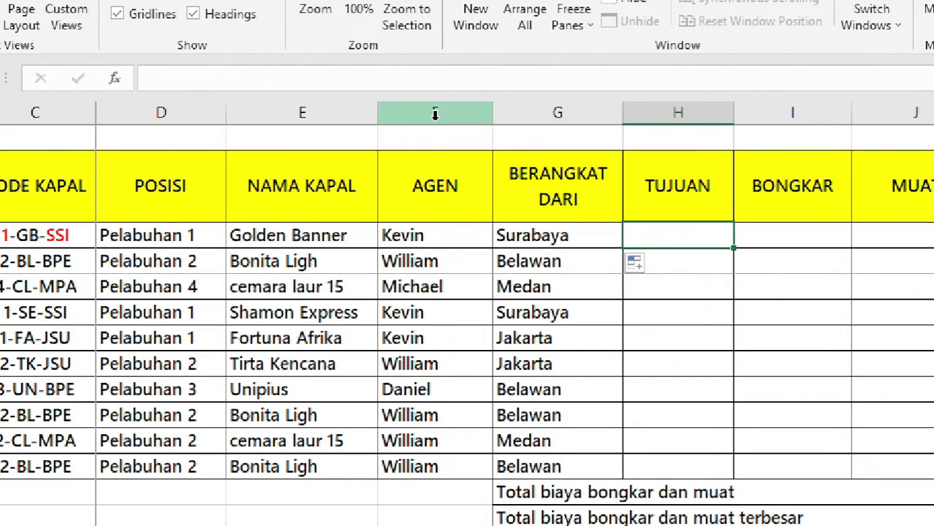
pyautogui.click(391, 79)
pyautogui.hotkey('ctrl', 'v')
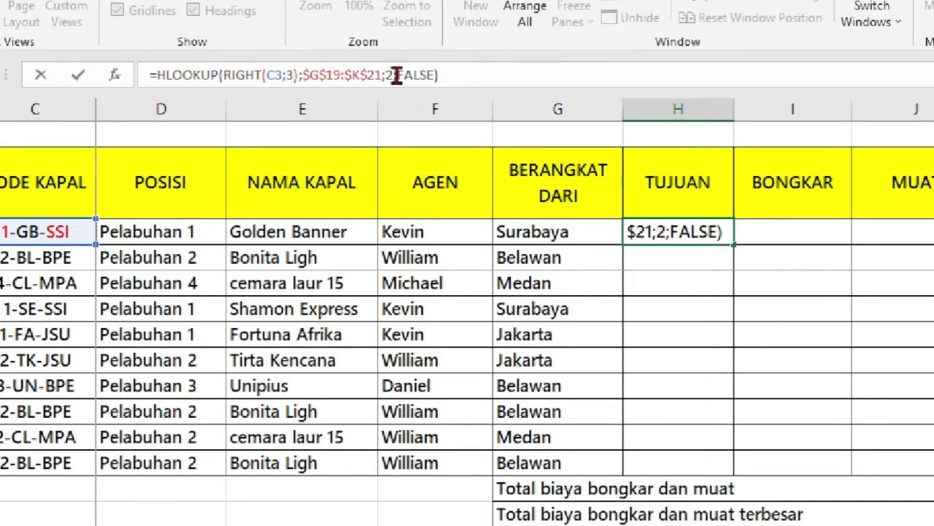
# Change the row index from 2 to 3 and fill the destination formula down to H12.
pyautogui.click(393, 76)
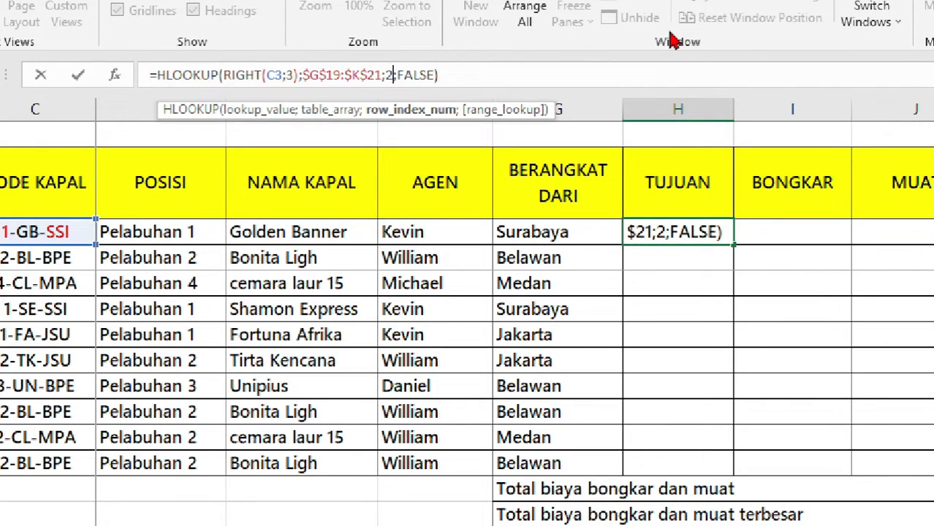
pyautogui.press('BackSpace')
pyautogui.write('3')
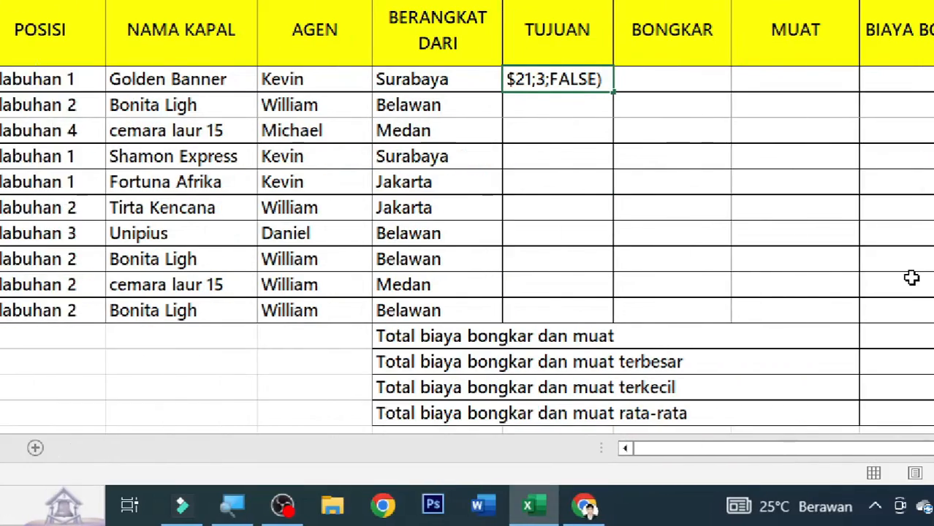
pyautogui.scroll(-2, 514, 219)
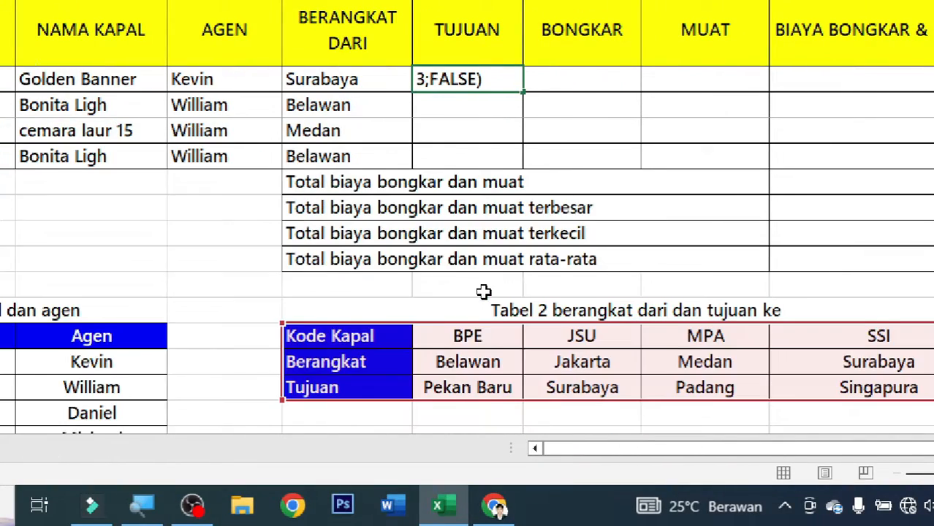
pyautogui.scroll(-1, 484, 291)
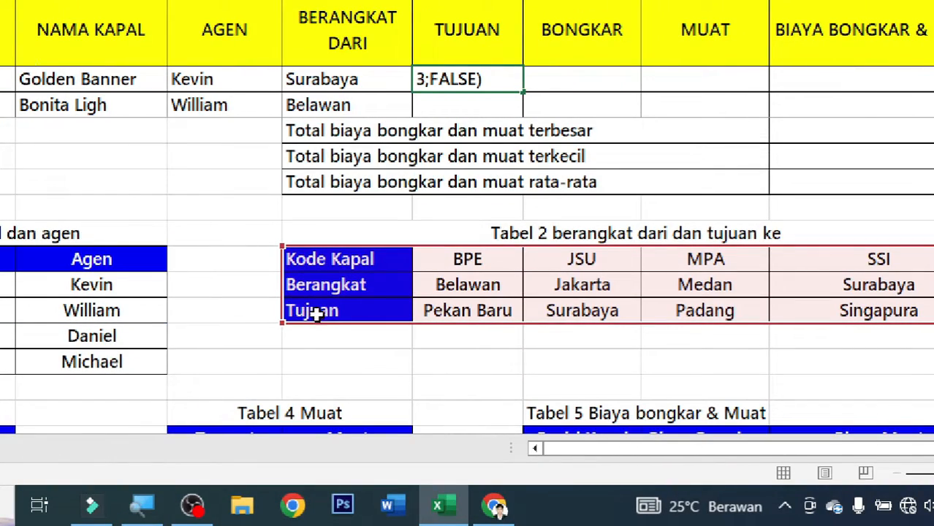
pyautogui.scroll(3, 295, 307)
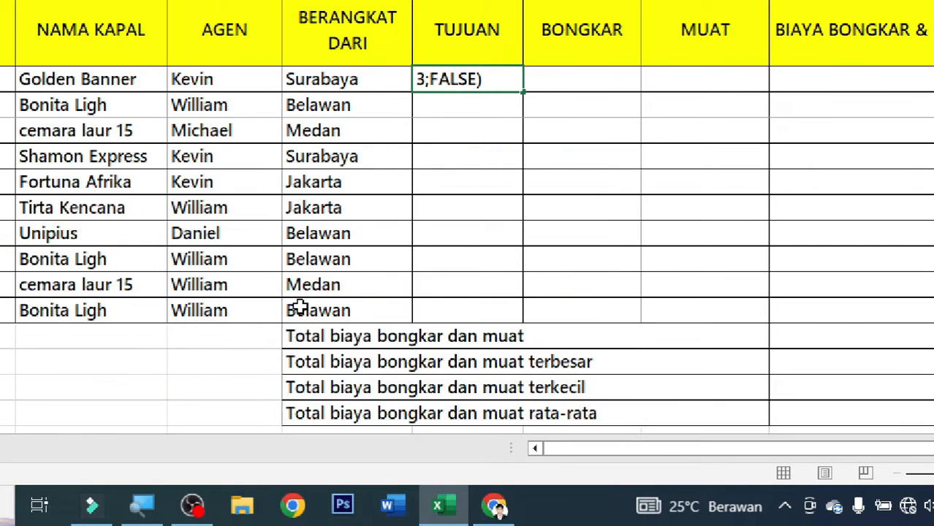
pyautogui.hotkey('ctrl', 'Return')
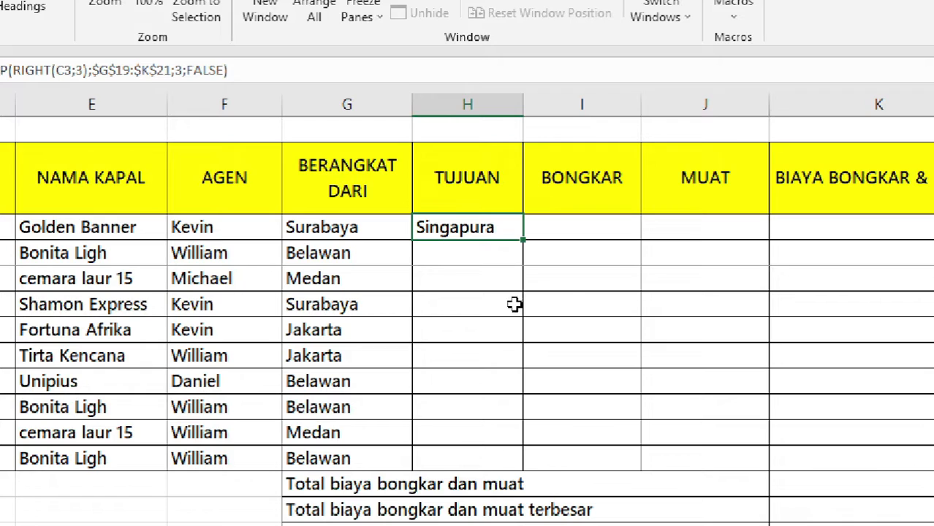
pyautogui.moveTo(523, 243); pyautogui.dragTo(519, 468)
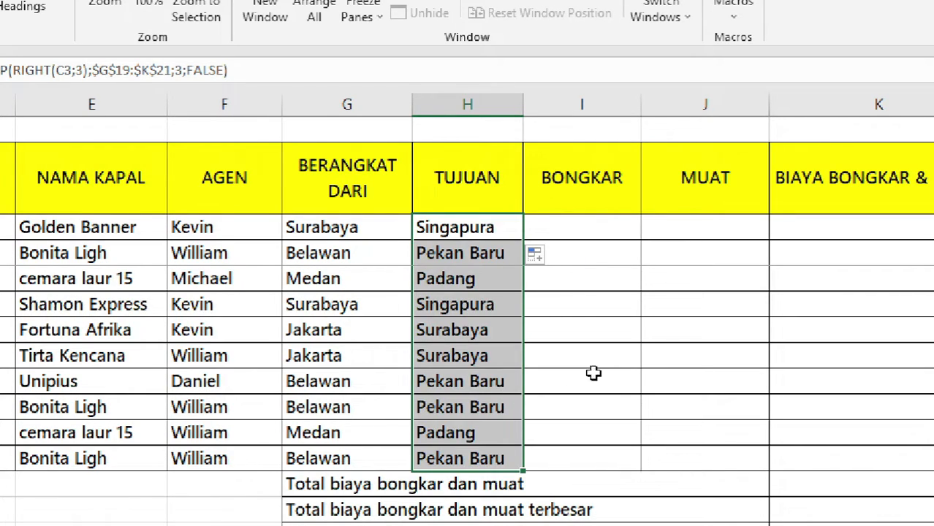
pyautogui.click(582, 223)
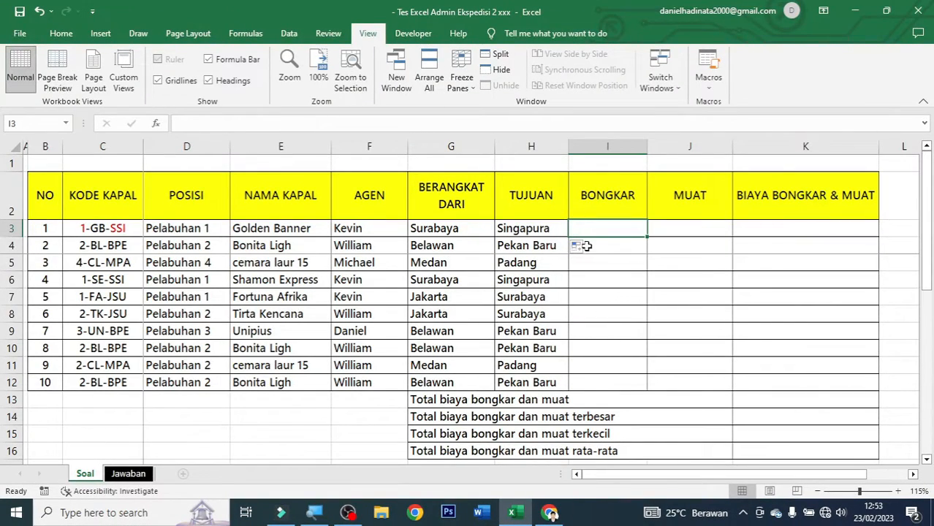
# Review Tabel 3's departure cities (C26:C30) and start =VLOOKUP( in I3.
pyautogui.scroll(-4, 583, 316)
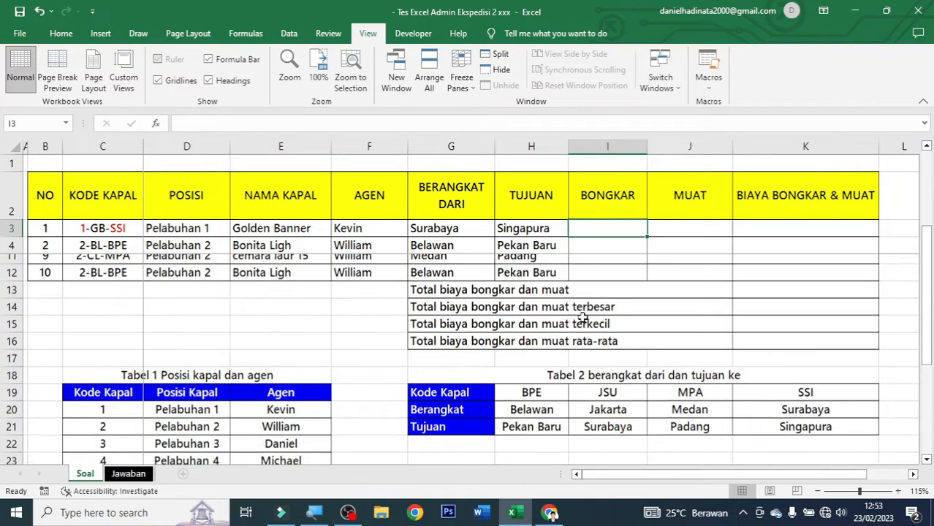
pyautogui.scroll(-2, 583, 316)
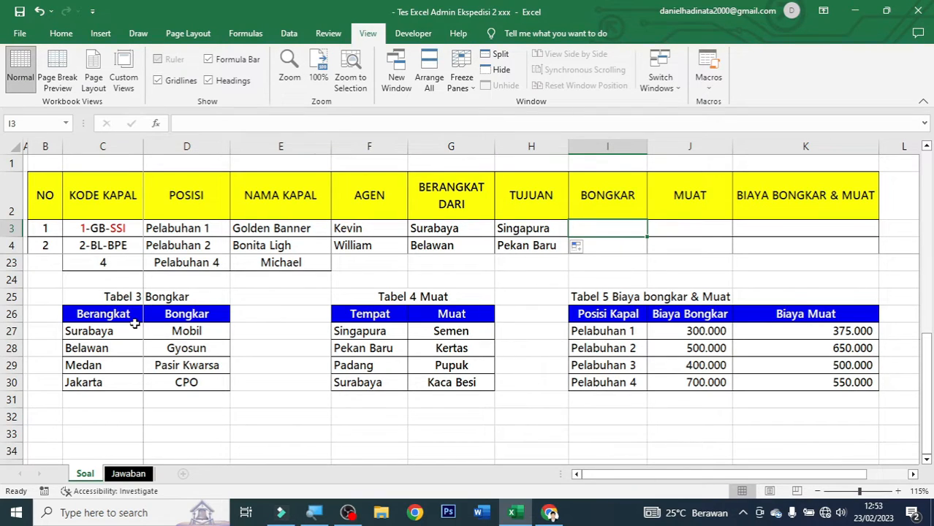
pyautogui.moveTo(128, 314); pyautogui.dragTo(125, 377)
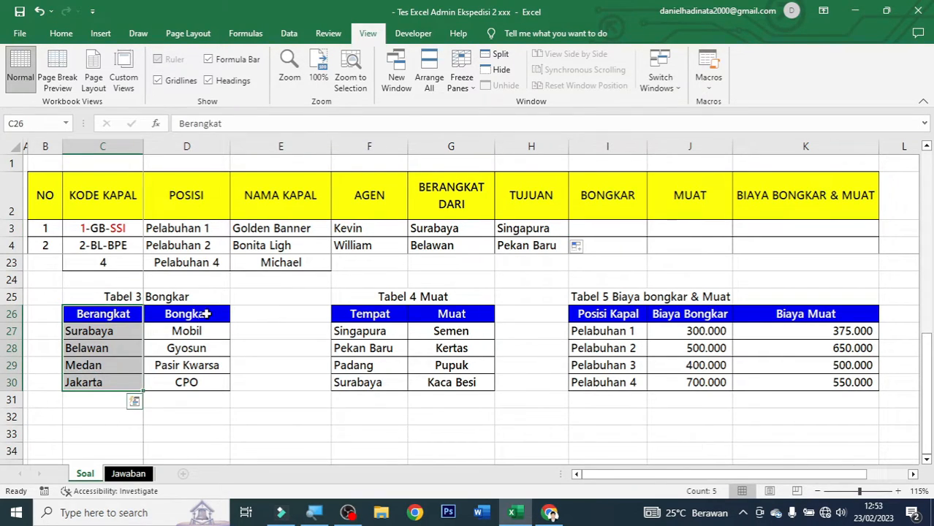
pyautogui.click(611, 228)
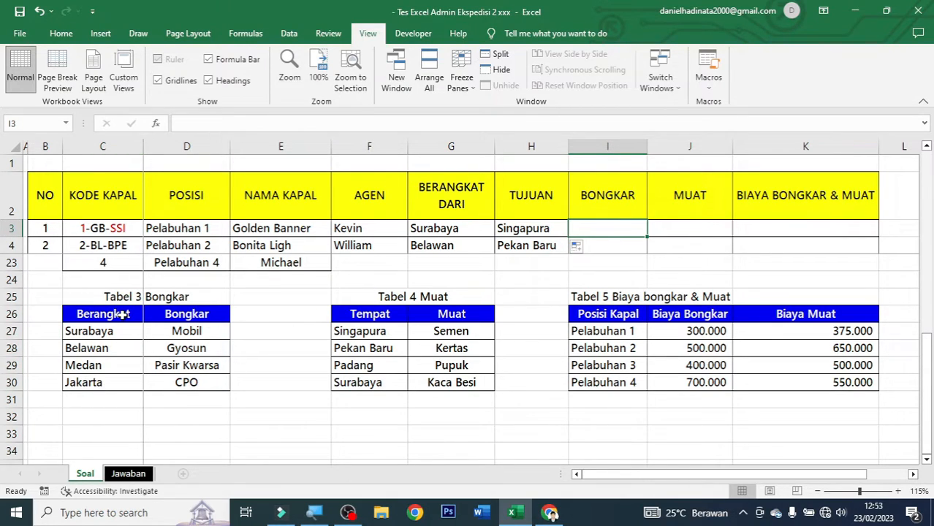
pyautogui.moveTo(122, 314); pyautogui.dragTo(125, 380)
pyautogui.click(604, 228)
pyautogui.write('=vlookup(')
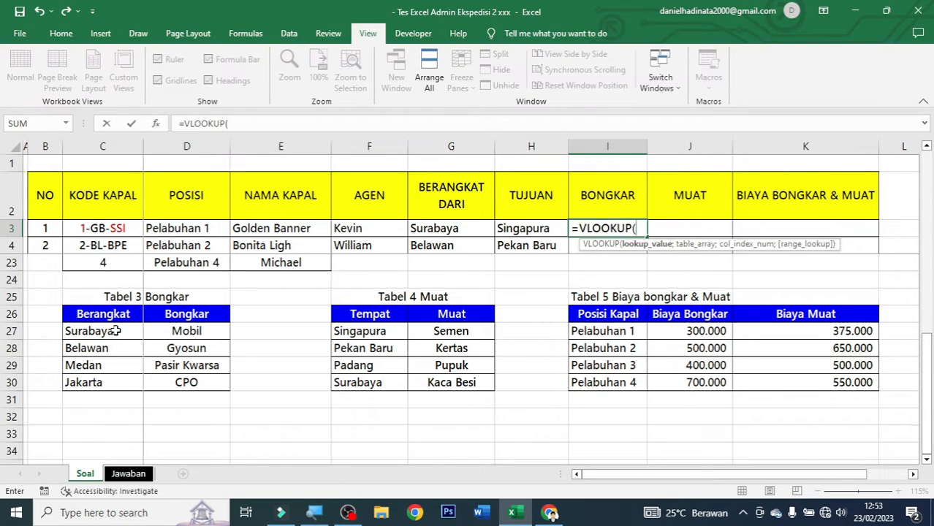
# Complete I3 as =VLOOKUP(G3;$C$26:$D$30;2;FALSE), returning Mobil.
pyautogui.click(445, 228)
pyautogui.write(';')
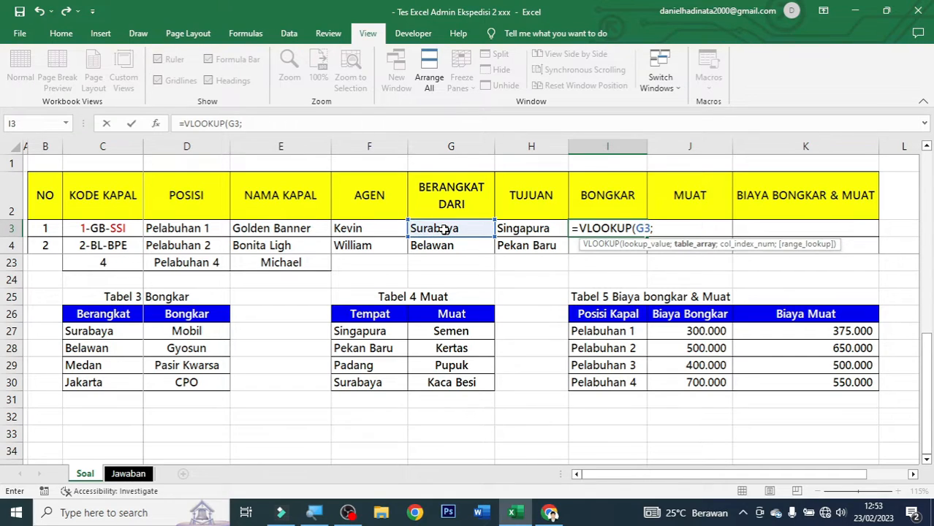
pyautogui.moveTo(125, 313); pyautogui.dragTo(183, 386)
pyautogui.press('F4')
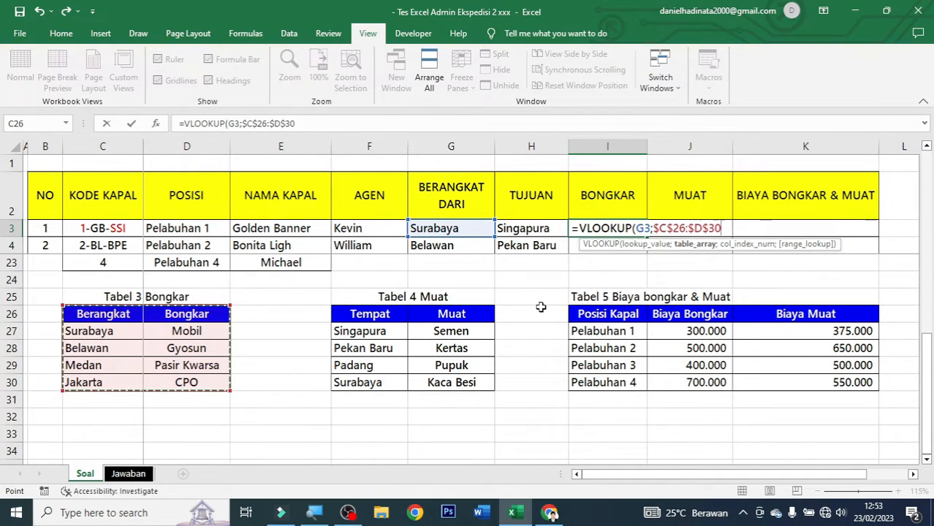
pyautogui.write(';')
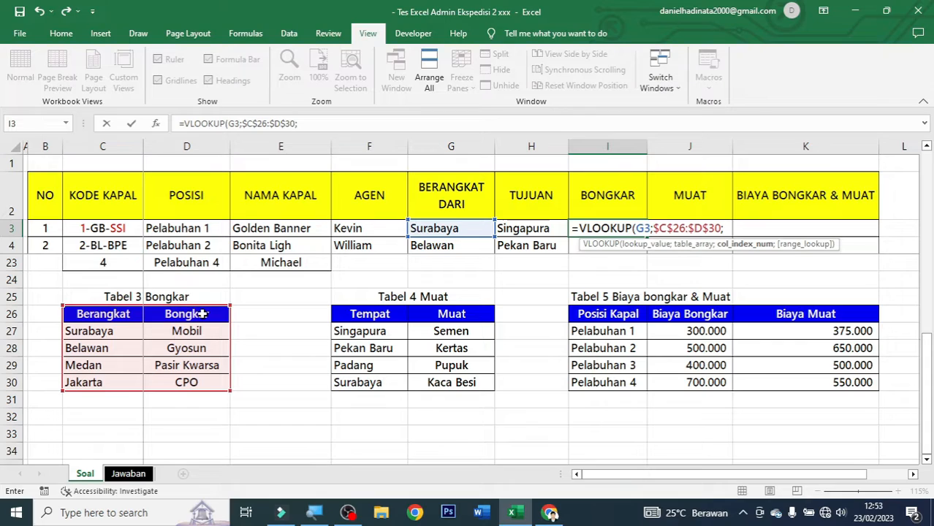
pyautogui.write('2;')
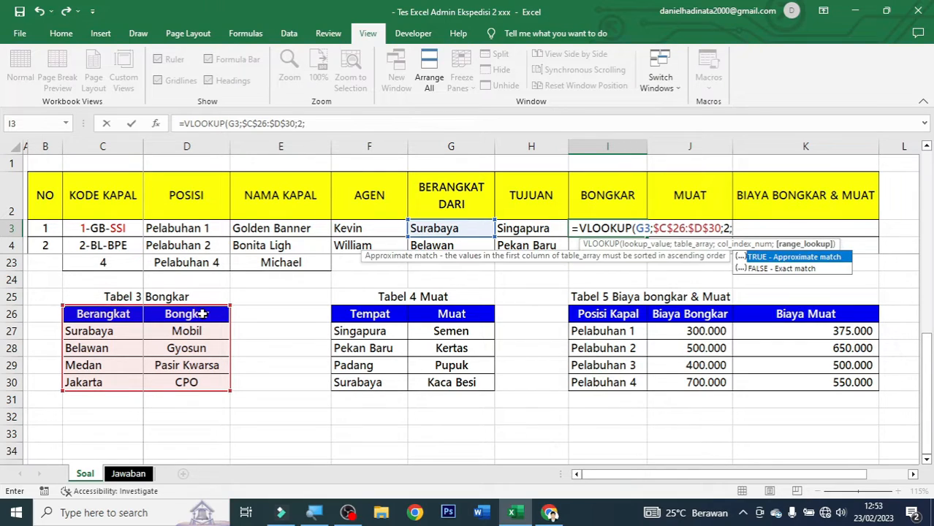
pyautogui.press('Down')
pyautogui.press('Tab')
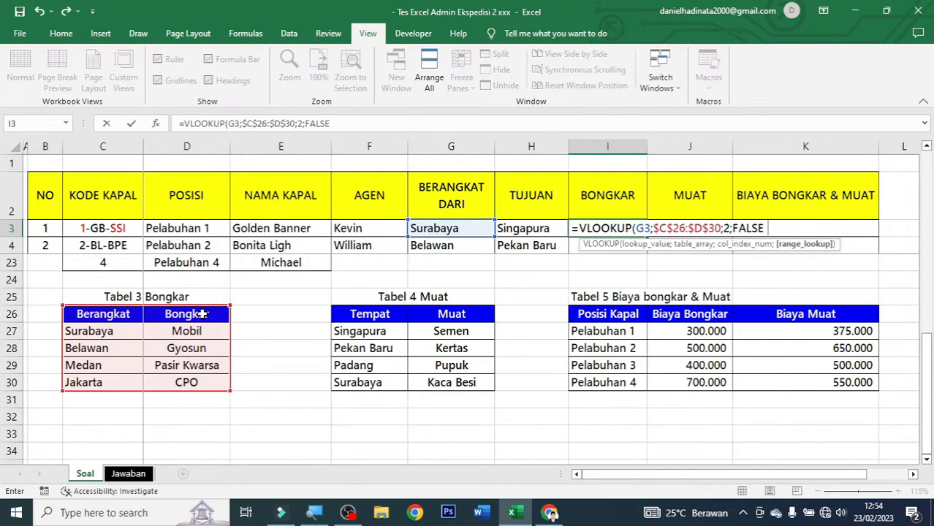
pyautogui.write(')')
pyautogui.hotkey('ctrl', 'Return')
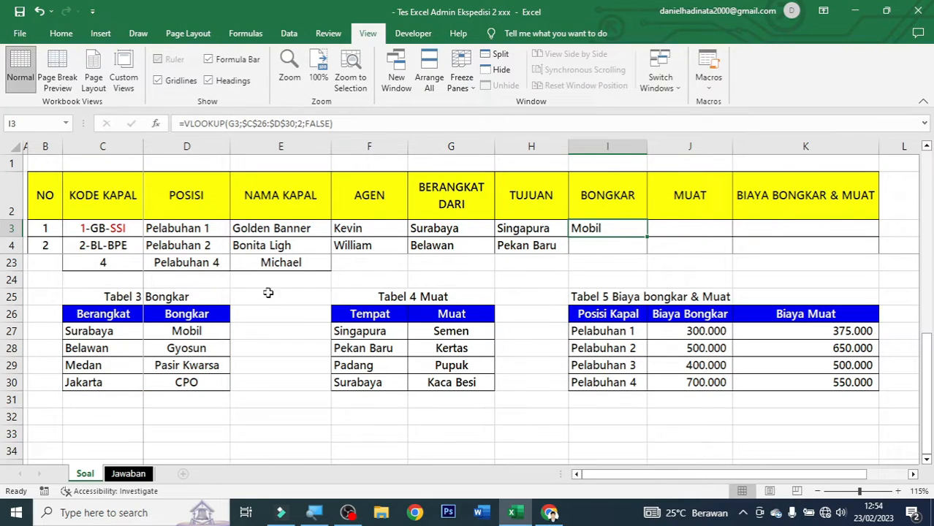
# Copy I3's VLOOKUP down to I12 so all ten ships show their unloaded goods.
pyautogui.scroll(6, 626, 242)
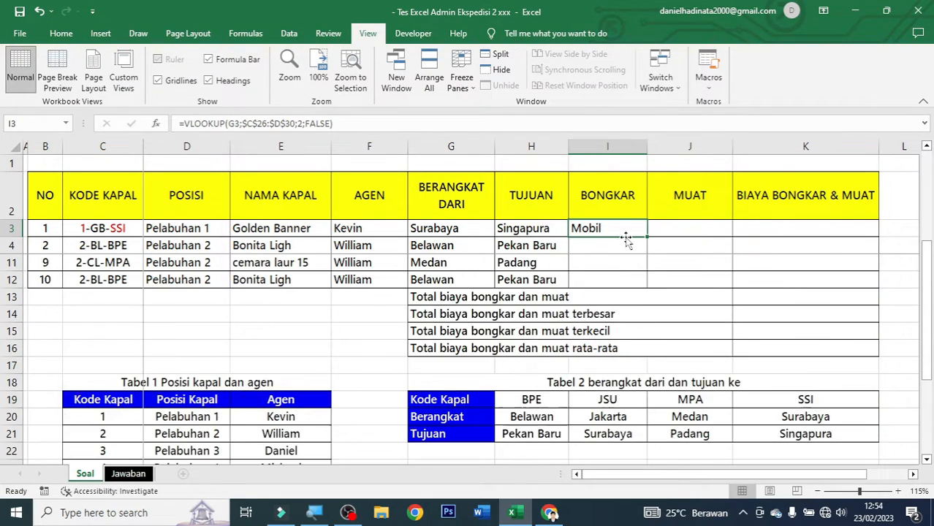
pyautogui.moveTo(648, 236); pyautogui.dragTo(641, 388)
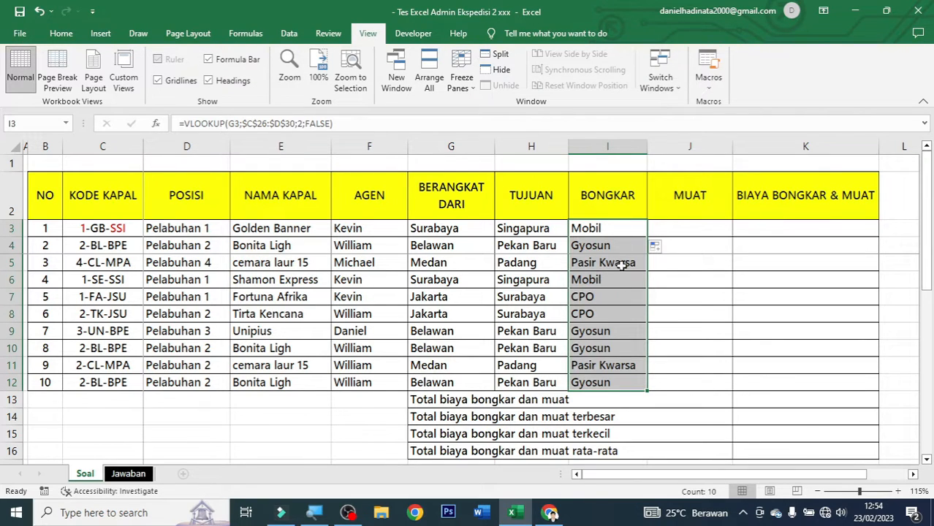
pyautogui.scroll(-5, 613, 332)
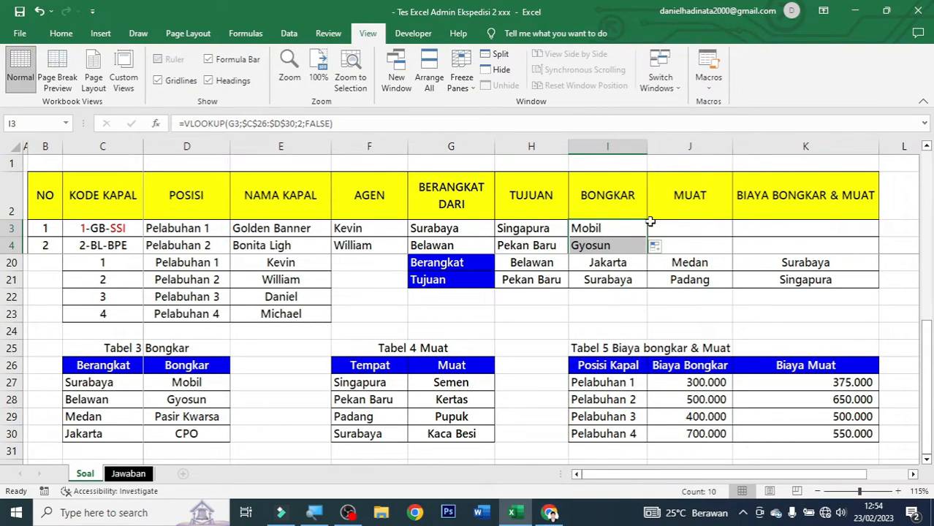
pyautogui.click(686, 225)
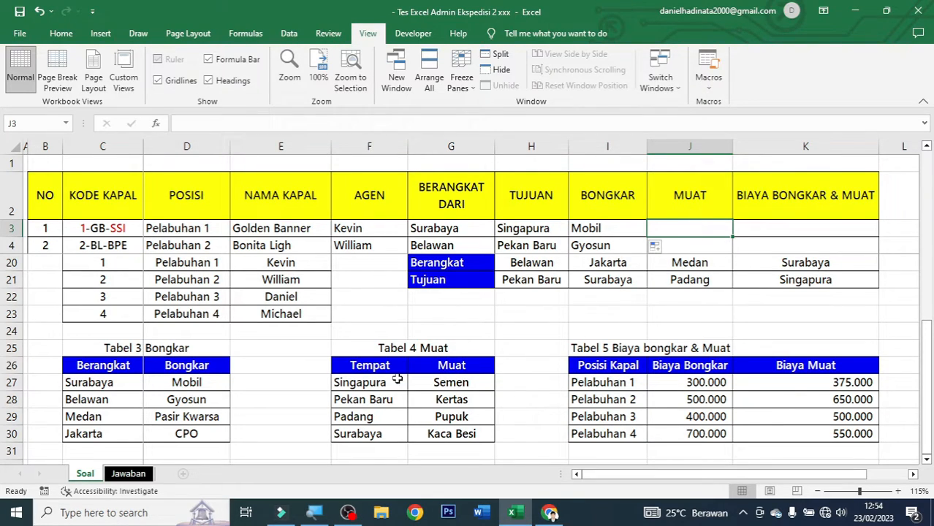
# Review Tabel 4's Tempat and Muat columns, then start a VLOOKUP in J3.
pyautogui.moveTo(422, 371); pyautogui.dragTo(430, 433)
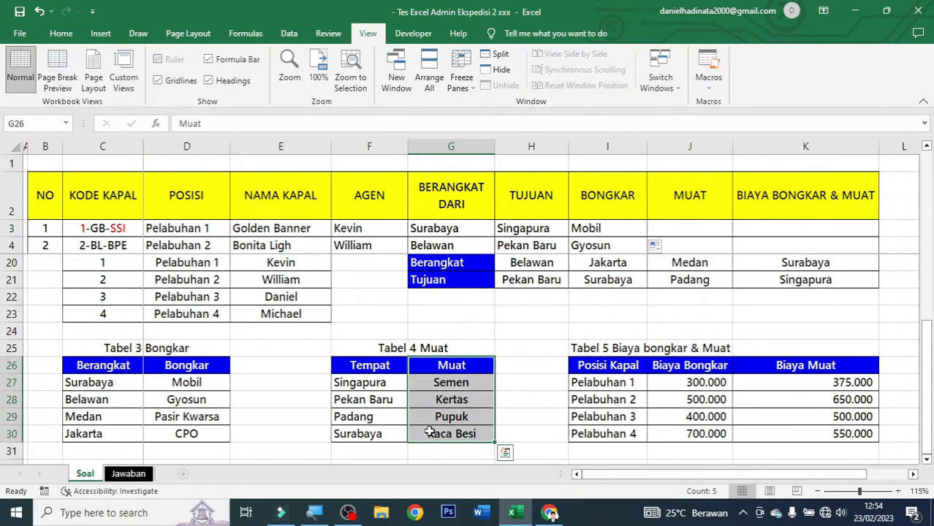
pyautogui.moveTo(379, 369); pyautogui.dragTo(369, 435)
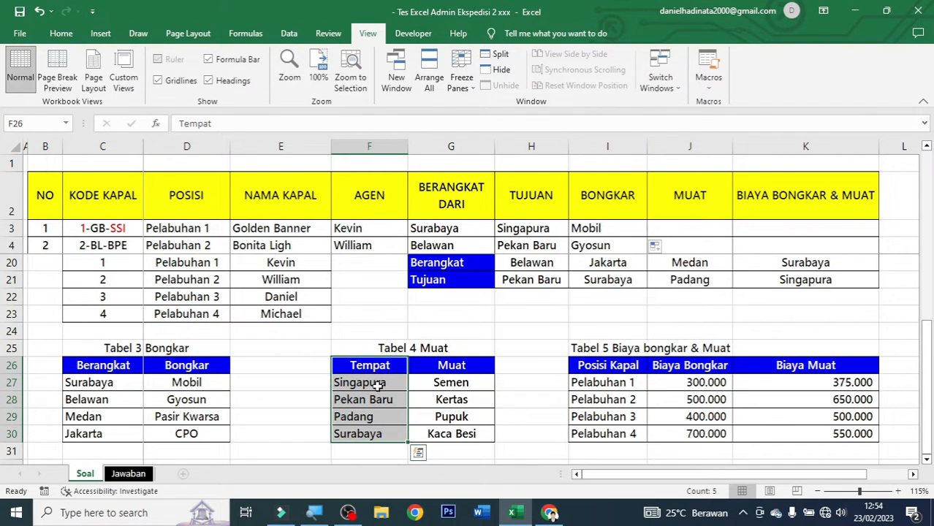
pyautogui.click(378, 383)
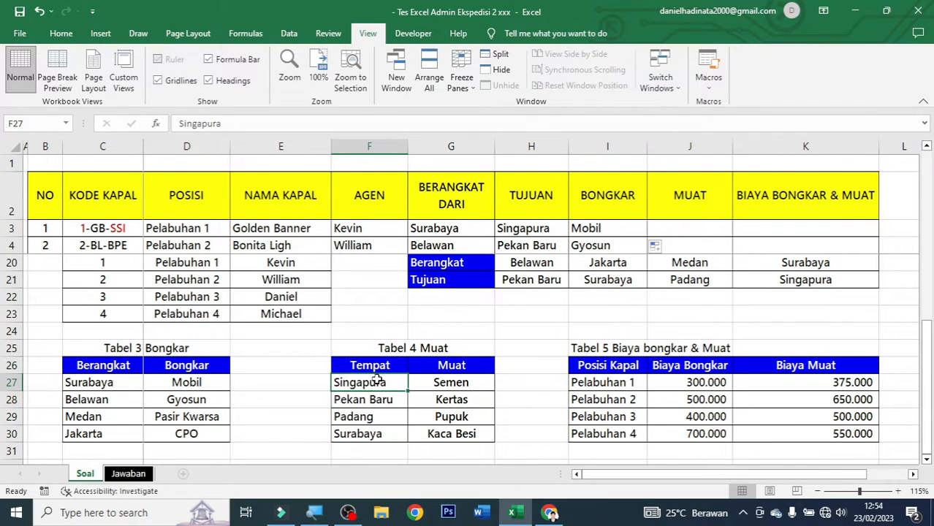
pyautogui.click(687, 225)
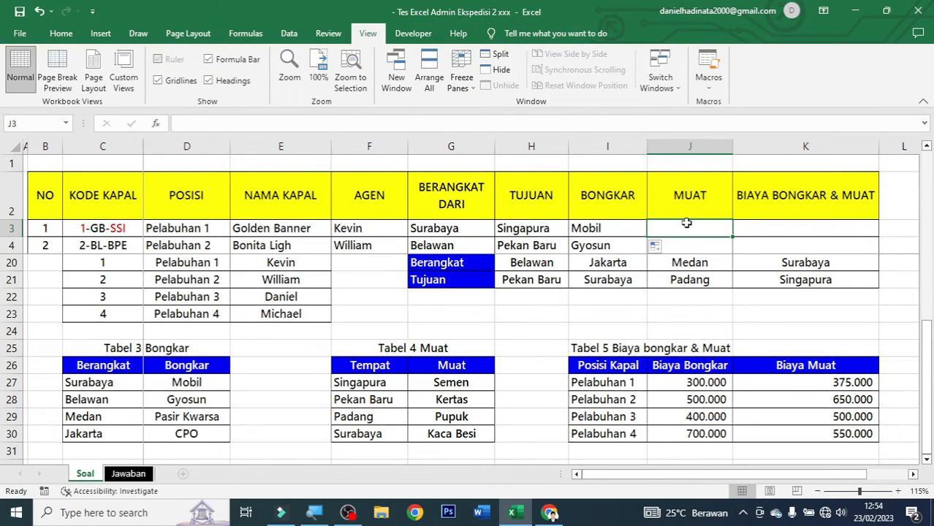
pyautogui.write('=vlooku')
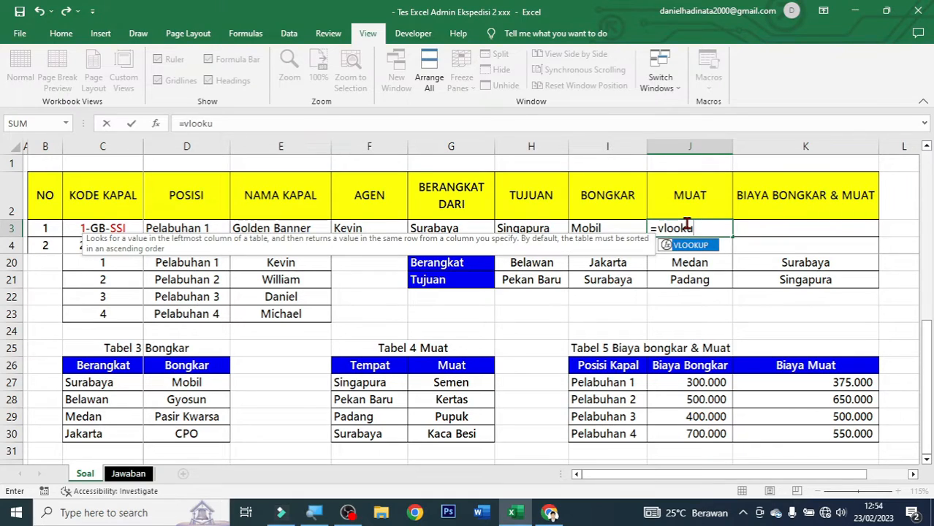
pyautogui.write('p')
pyautogui.press('Tab')
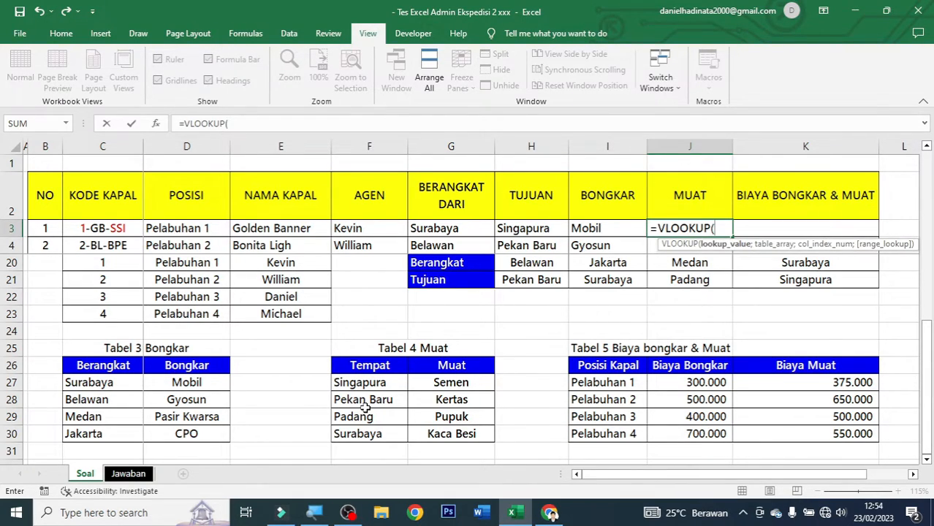
# Complete J3 as =VLOOKUP(H3;$F$26:$G$30;2;FALSE), returning Semen.
pyautogui.click(540, 228)
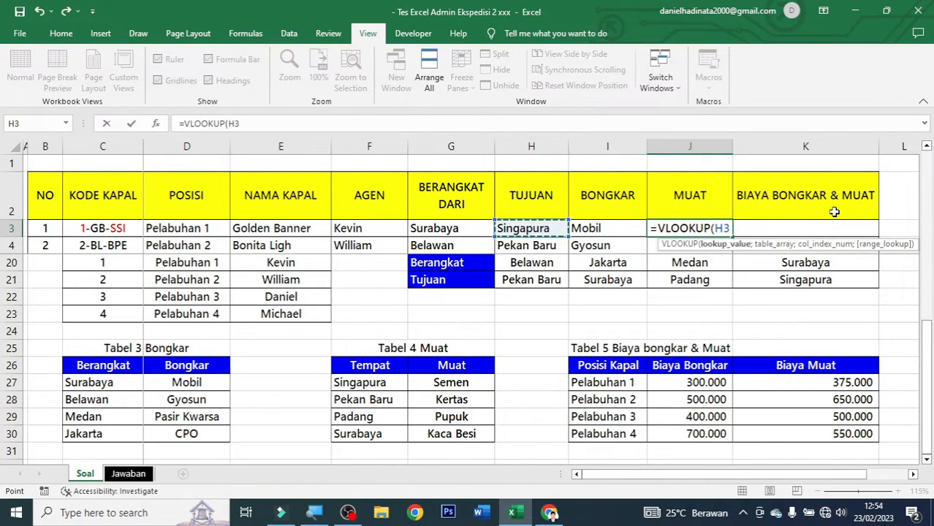
pyautogui.write(';')
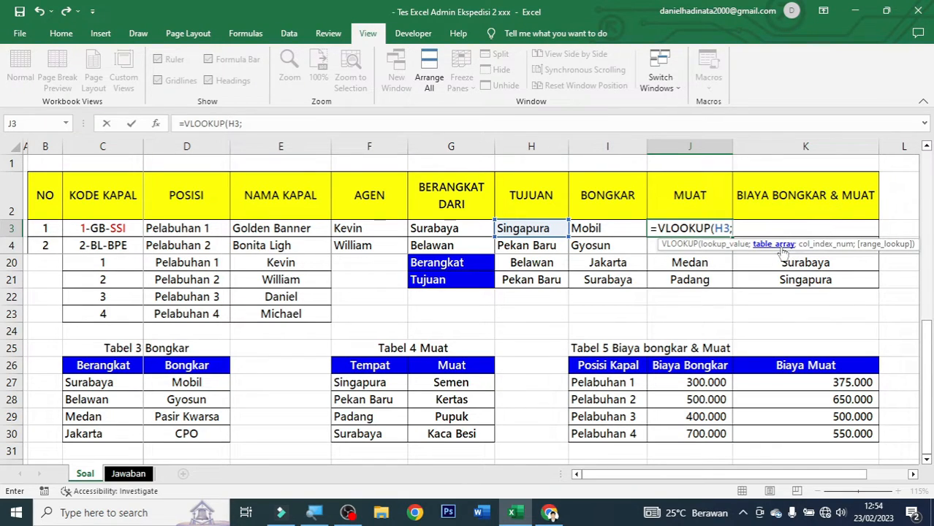
pyautogui.moveTo(357, 369); pyautogui.dragTo(445, 439)
pyautogui.press('F4')
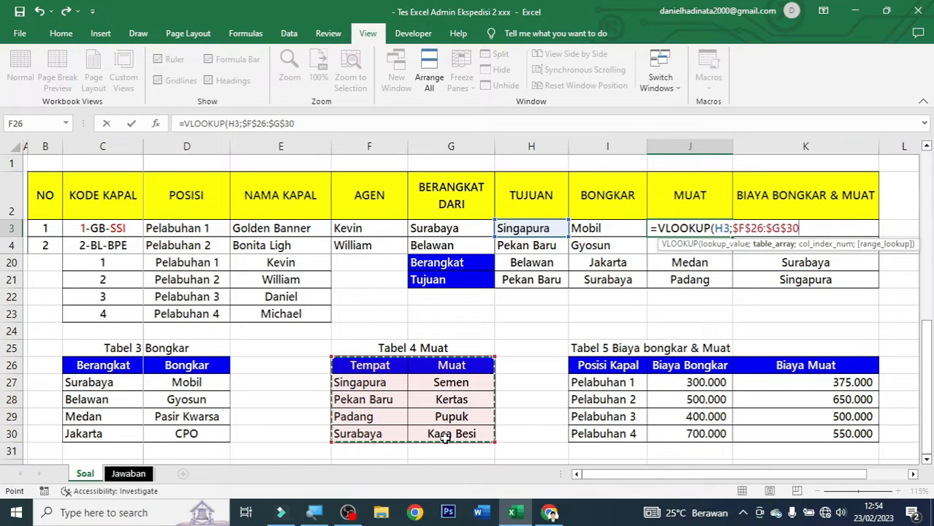
pyautogui.write(';')
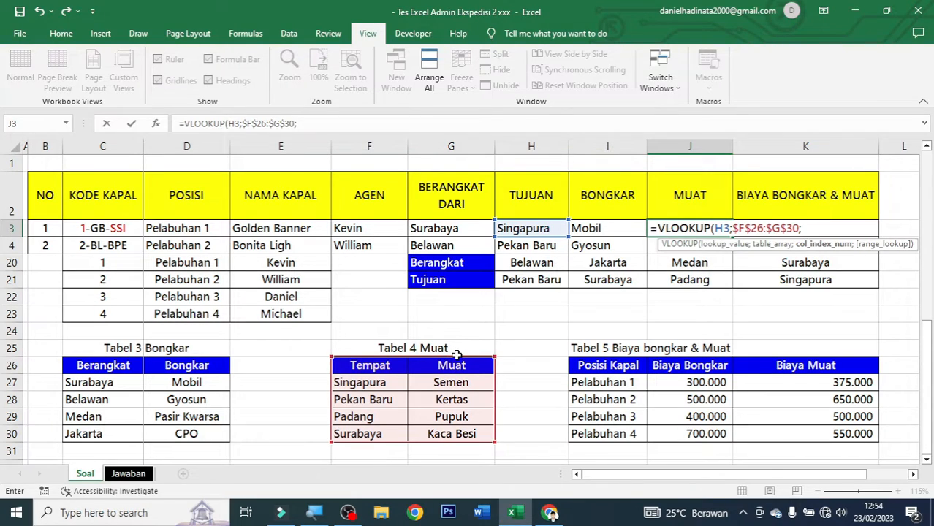
pyautogui.write('2;')
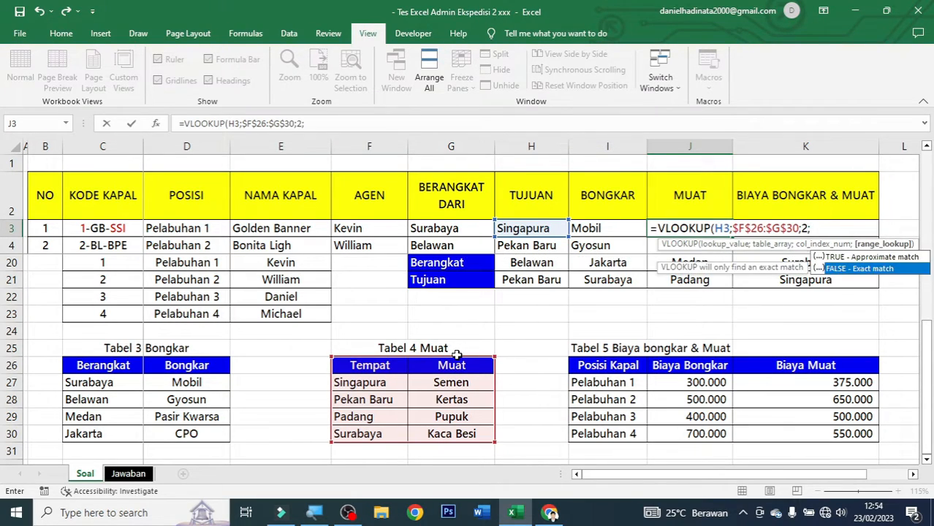
pyautogui.press('Tab')
pyautogui.write(')')
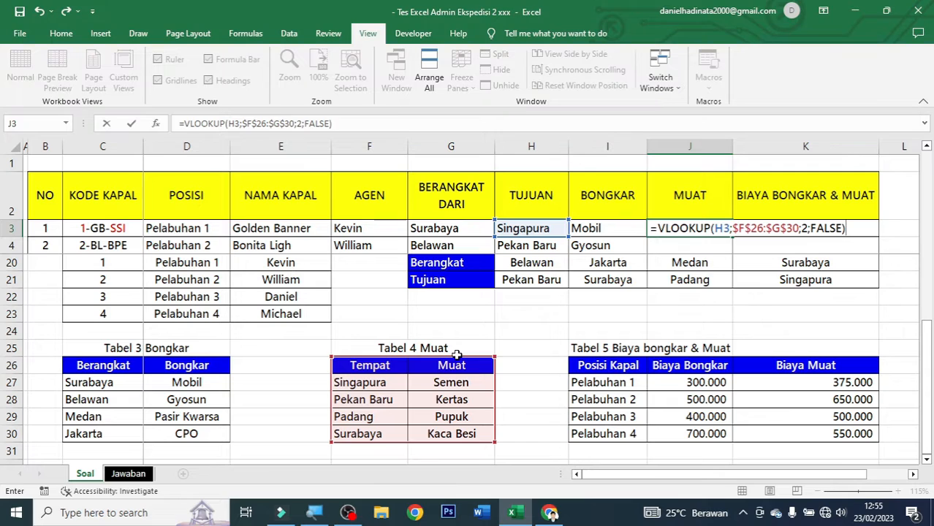
pyautogui.hotkey('ctrl', 'Return')
pyautogui.scroll(5, 471, 336)
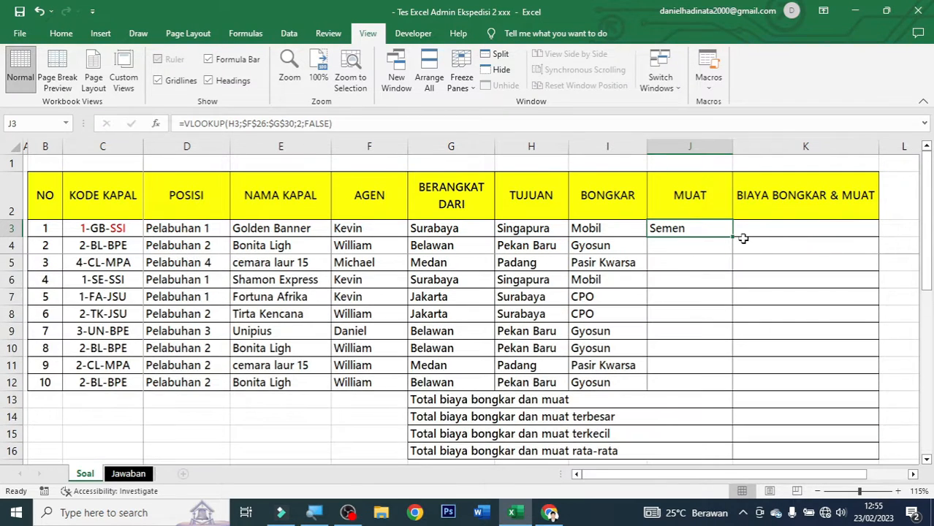
# Copy J3's lookup down to J12 and verify the copied formula in J10.
pyautogui.moveTo(733, 238); pyautogui.dragTo(744, 387)
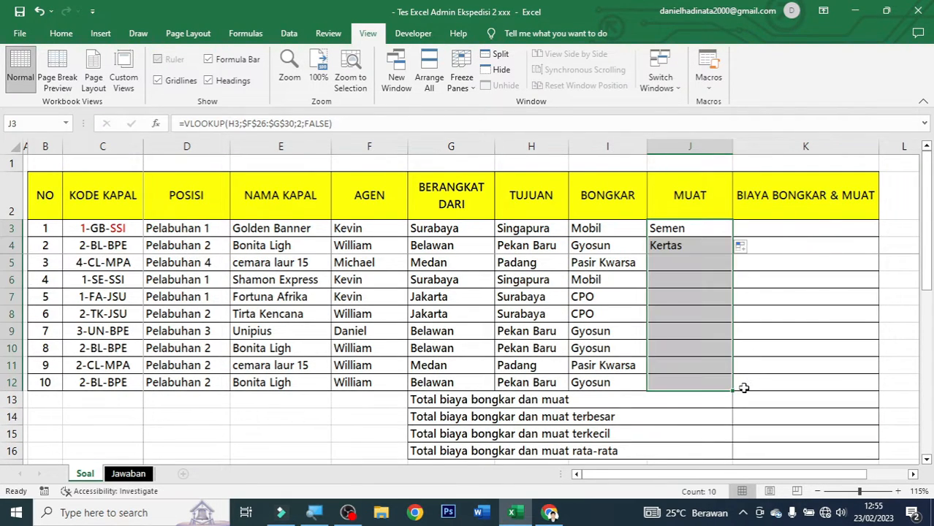
pyautogui.click(676, 346)
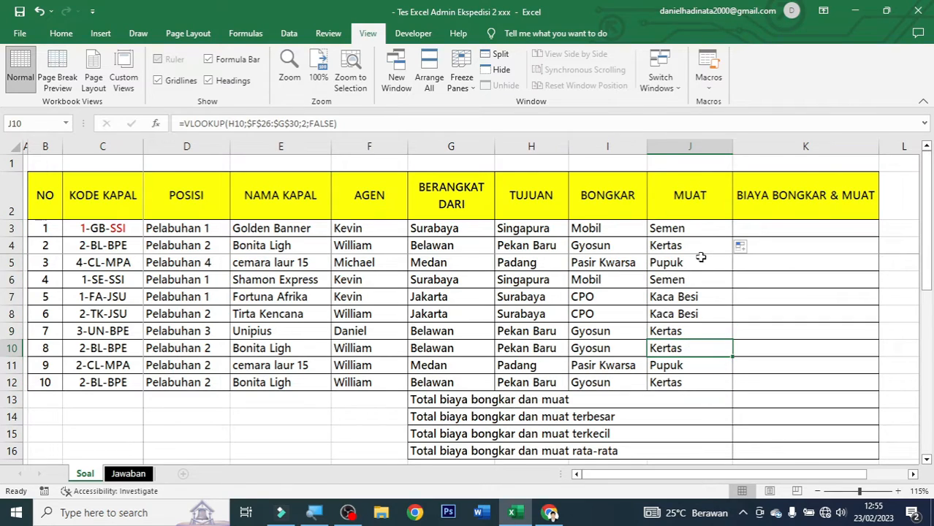
pyautogui.click(790, 231)
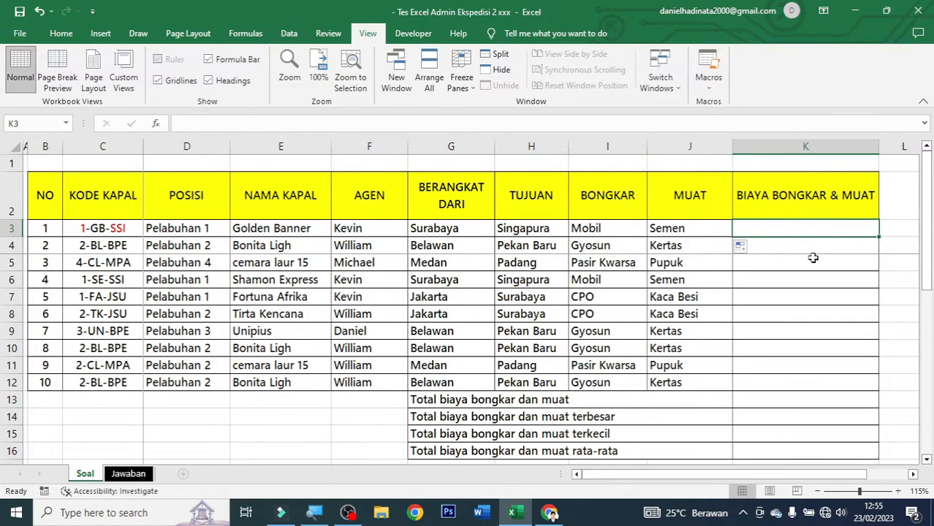
# Locate Pelabuhan 1 in Tabel 5, then start a VLOOKUP in K3.
pyautogui.scroll(-5, 812, 258)
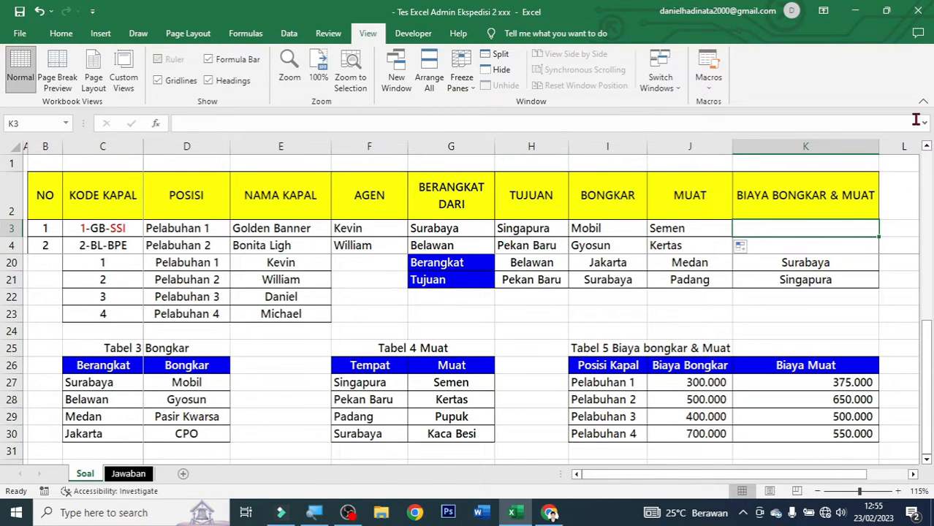
pyautogui.scroll(-1, 781, 317)
pyautogui.scroll(1, 781, 317)
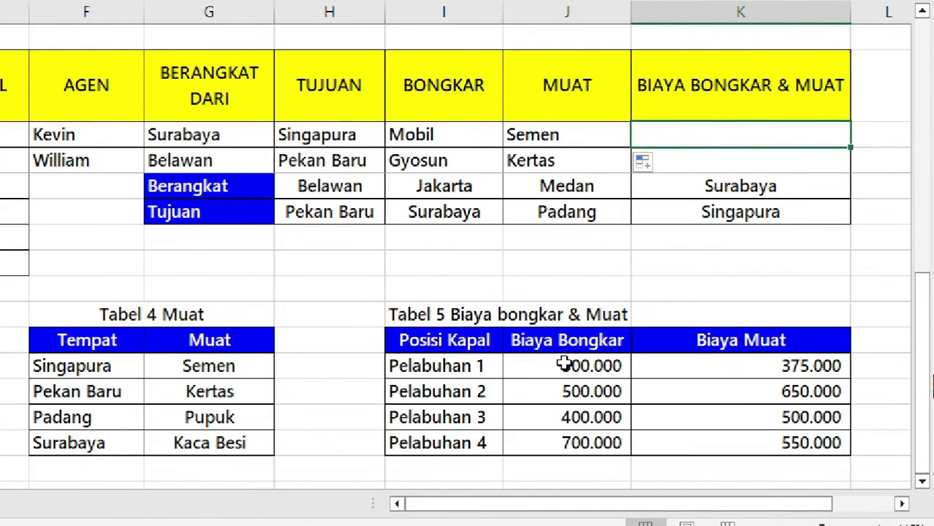
pyautogui.click(454, 366)
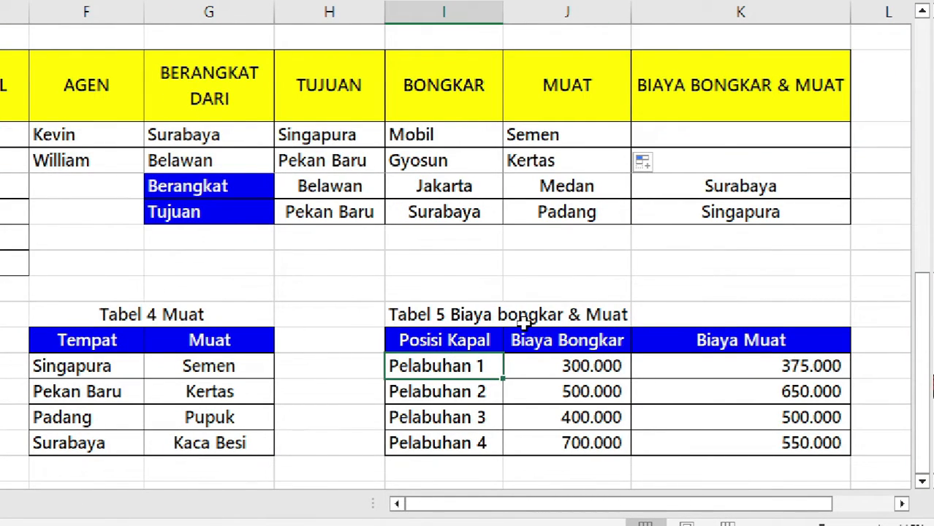
pyautogui.click(687, 133)
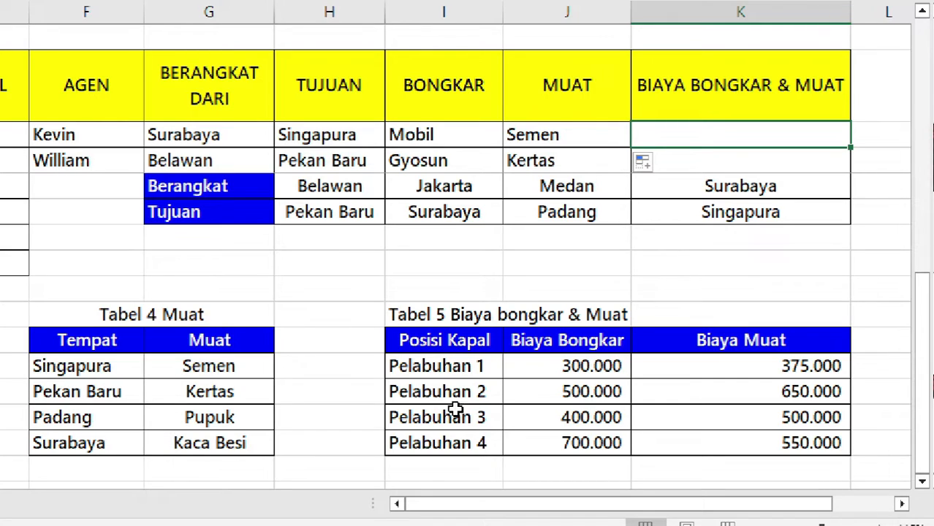
pyautogui.click(467, 368)
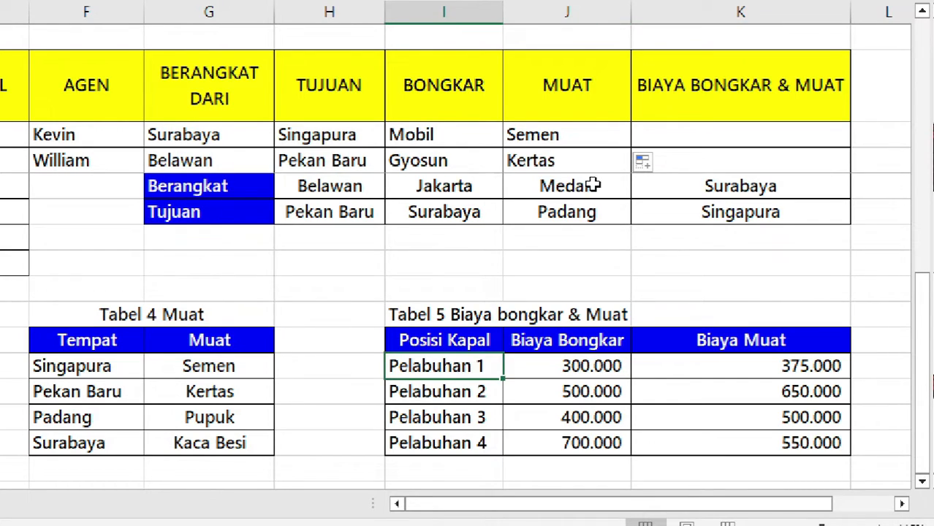
pyautogui.click(682, 129)
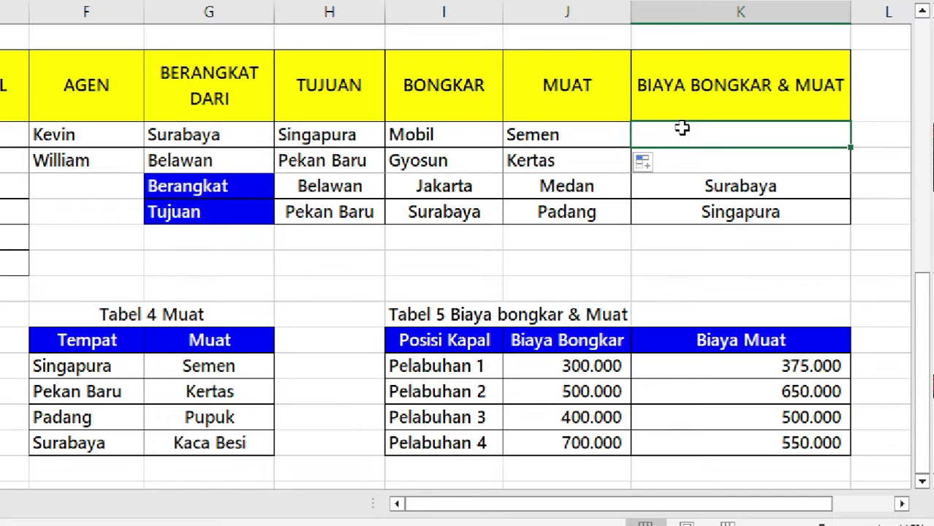
pyautogui.write('=v')
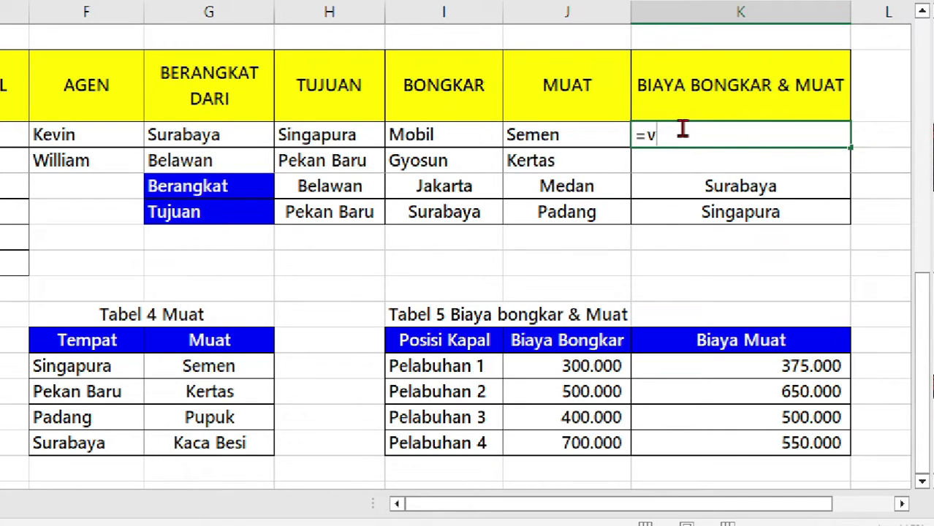
pyautogui.write('lo')
pyautogui.press('Tab')
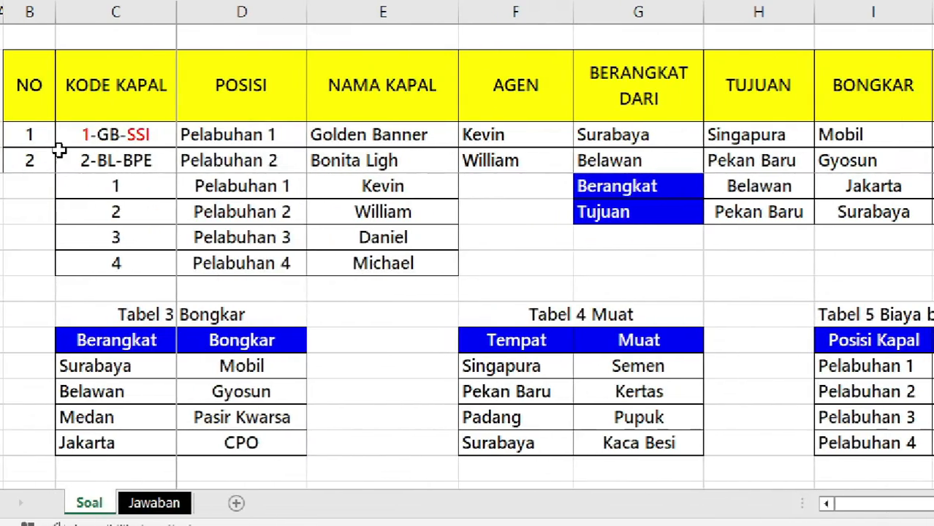
# Complete K3 as =VLOOKUP(D3;$I$26:$K$30;2;FALSE), returning 300.000.
pyautogui.click(228, 134)
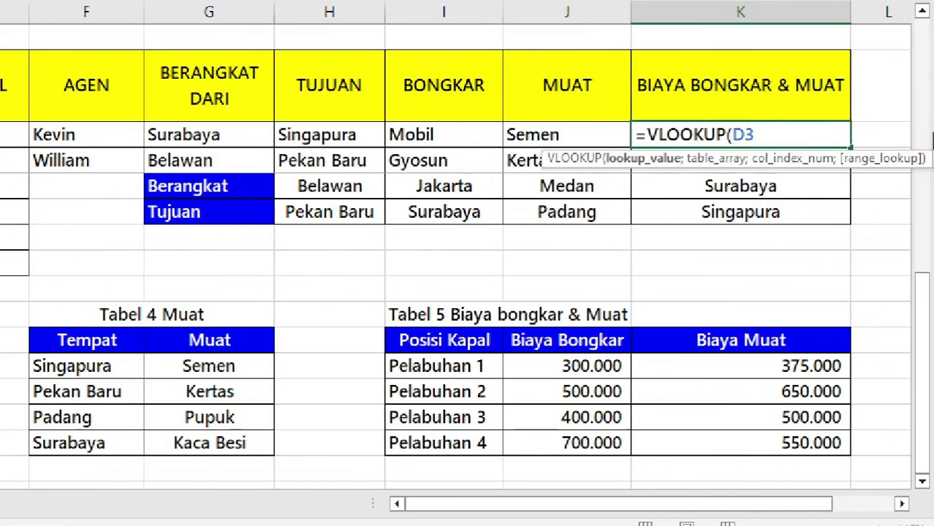
pyautogui.write(';')
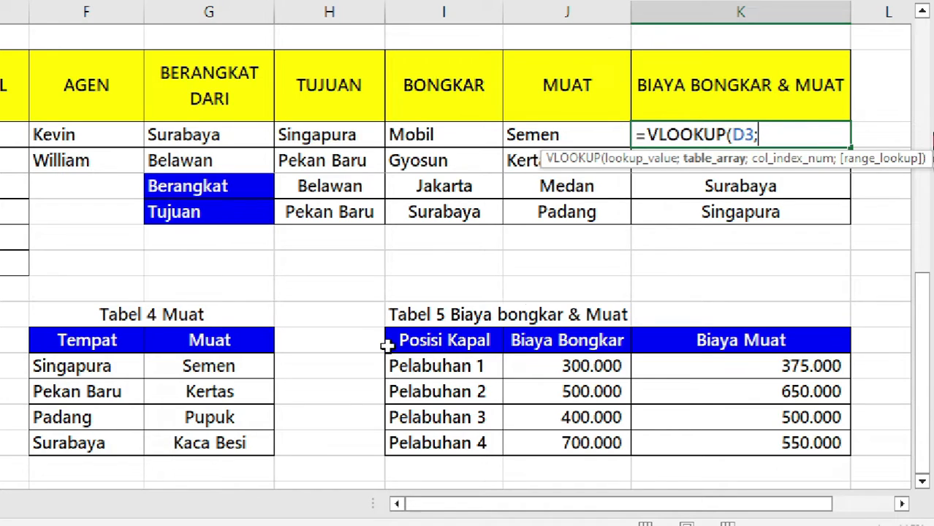
pyautogui.moveTo(407, 339); pyautogui.dragTo(779, 440)
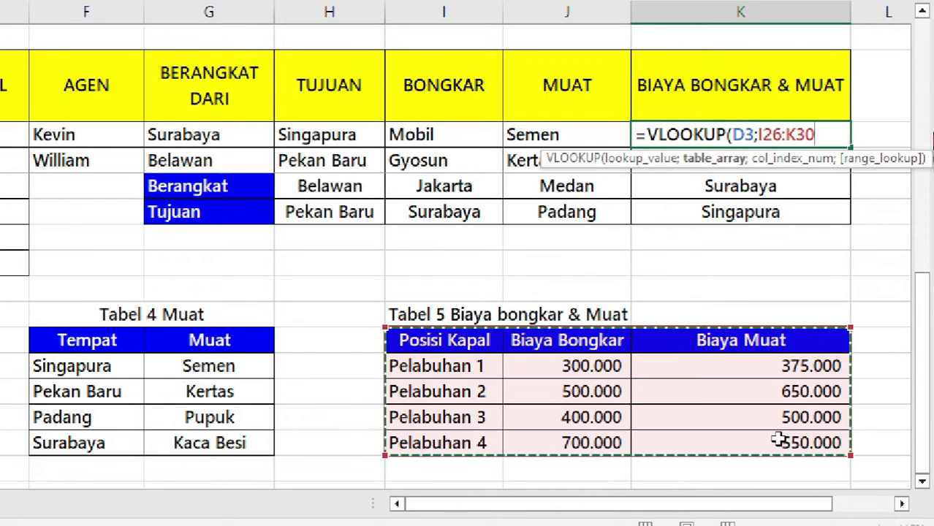
pyautogui.press('F4')
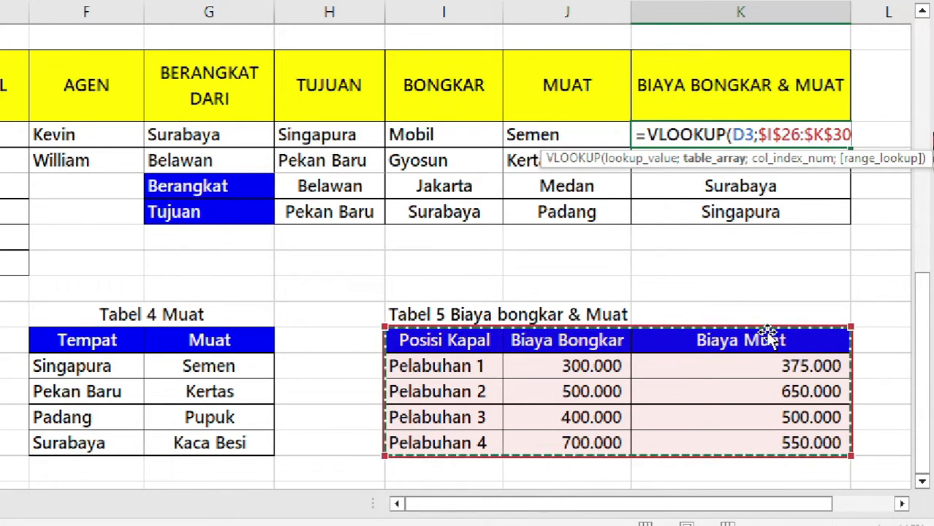
pyautogui.write(';2')
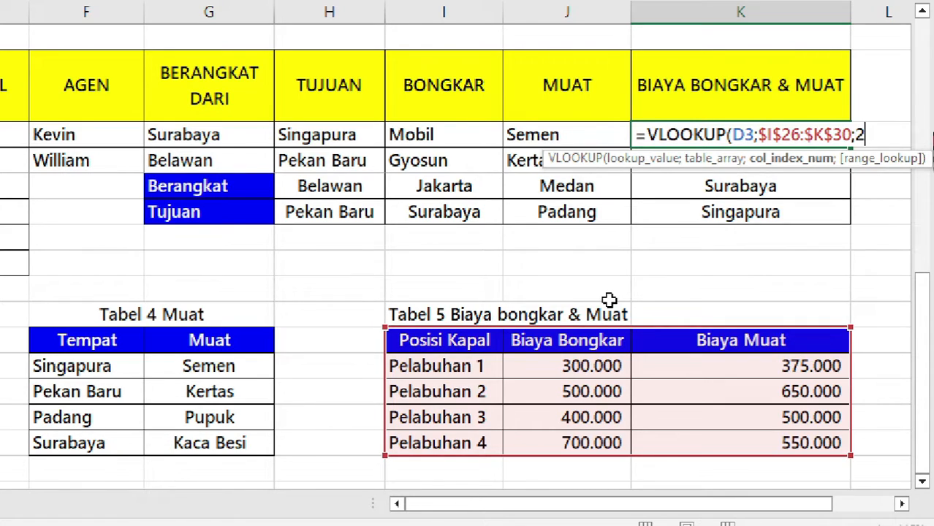
pyautogui.write(';')
pyautogui.press('Down')
pyautogui.press('Tab')
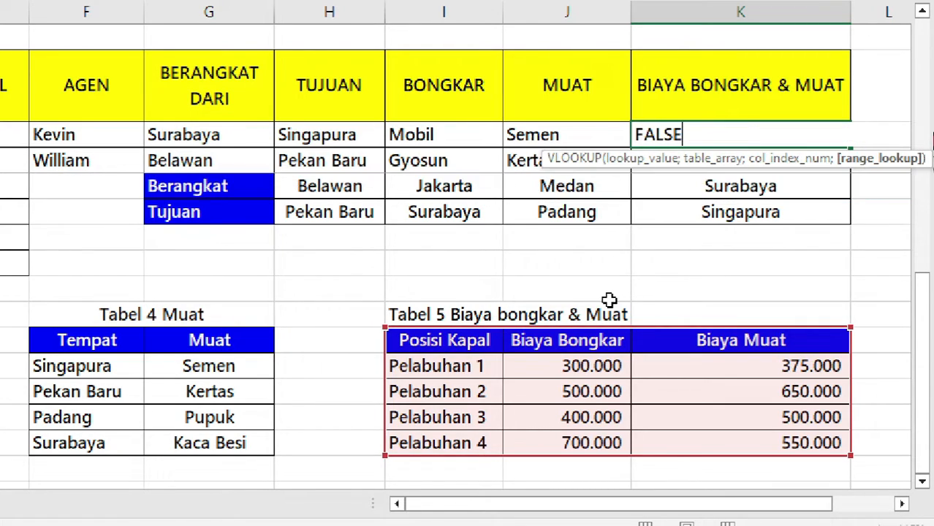
pyautogui.write(')')
pyautogui.hotkey('ctrl', 'Return')
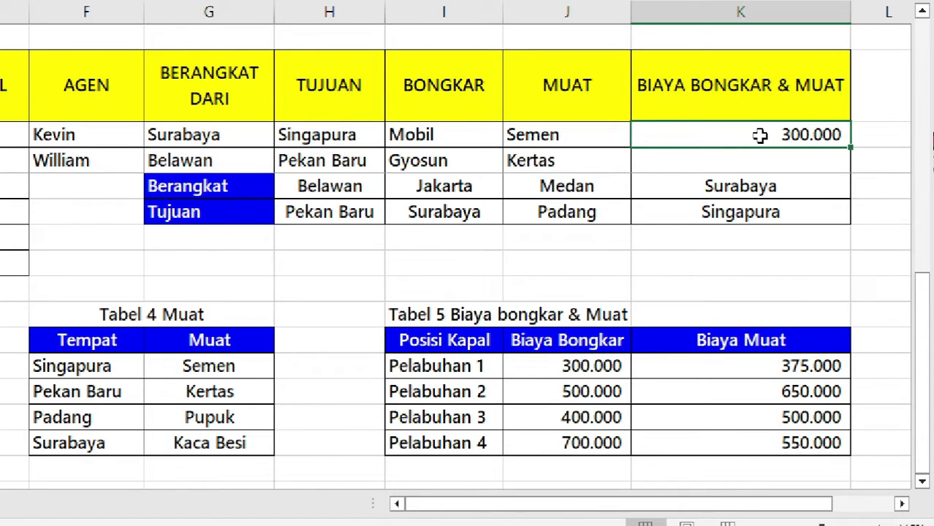
# Append a second Tabel 5 VLOOKUP with column index 3 to K3, totalling 675.000.
pyautogui.doubleClick(844, 134)
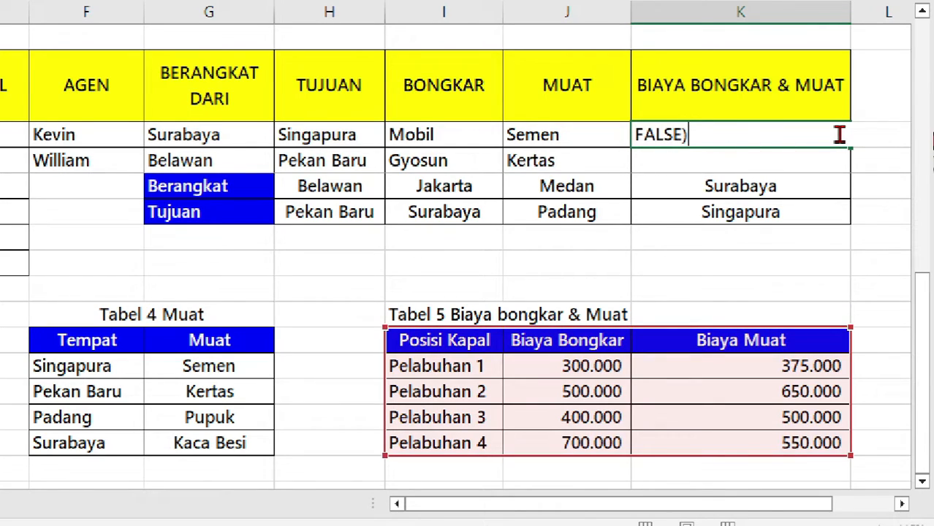
pyautogui.moveTo(763, 135); pyautogui.dragTo(412, 135)
pyautogui.click(763, 130)
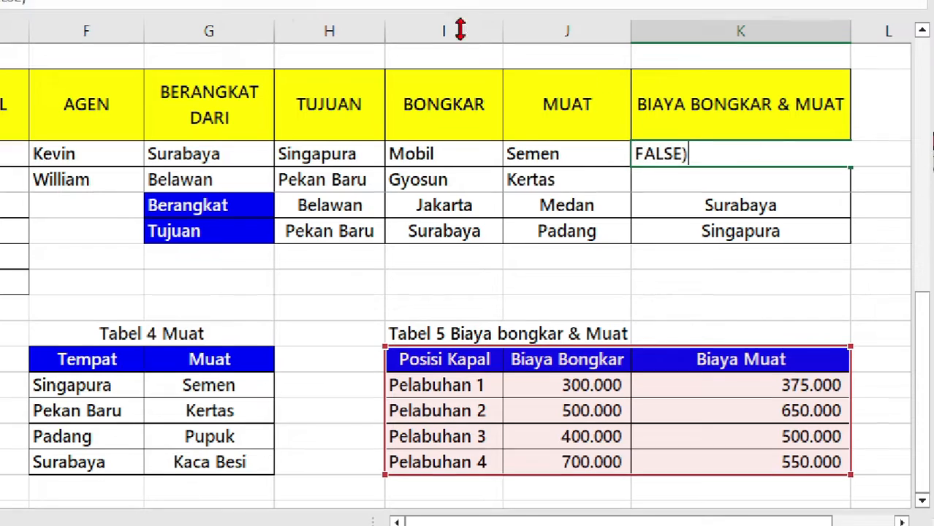
pyautogui.moveTo(573, 23); pyautogui.dragTo(268, 41)
pyautogui.hotkey('ctrl', 'c')
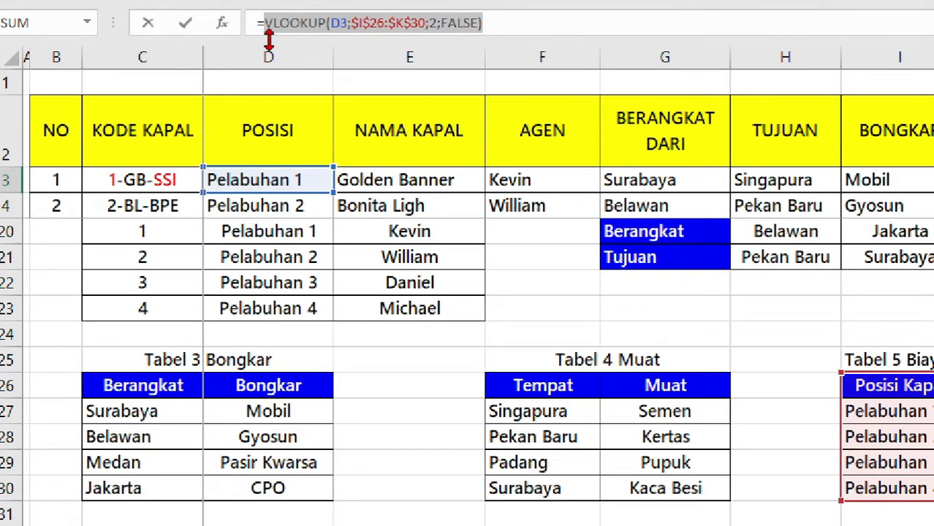
pyautogui.click(523, 24)
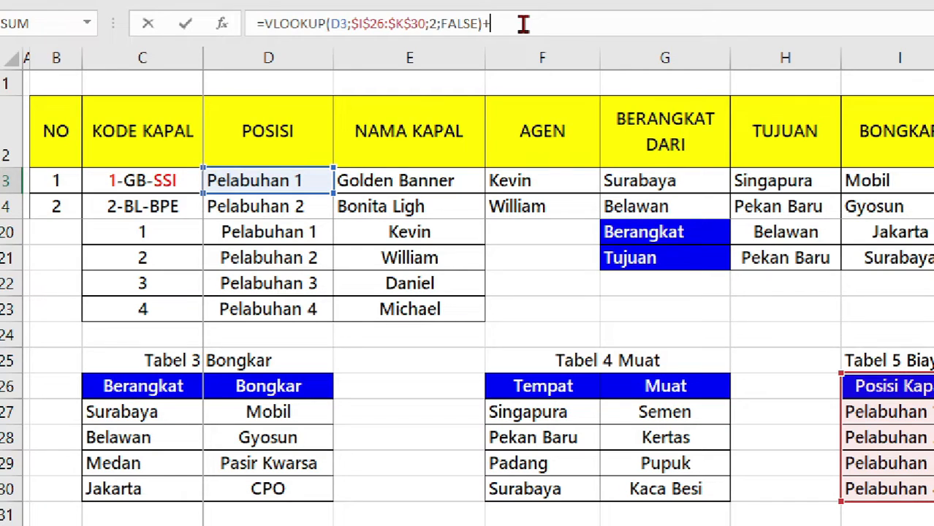
pyautogui.write('+')
pyautogui.hotkey('ctrl', 'v')
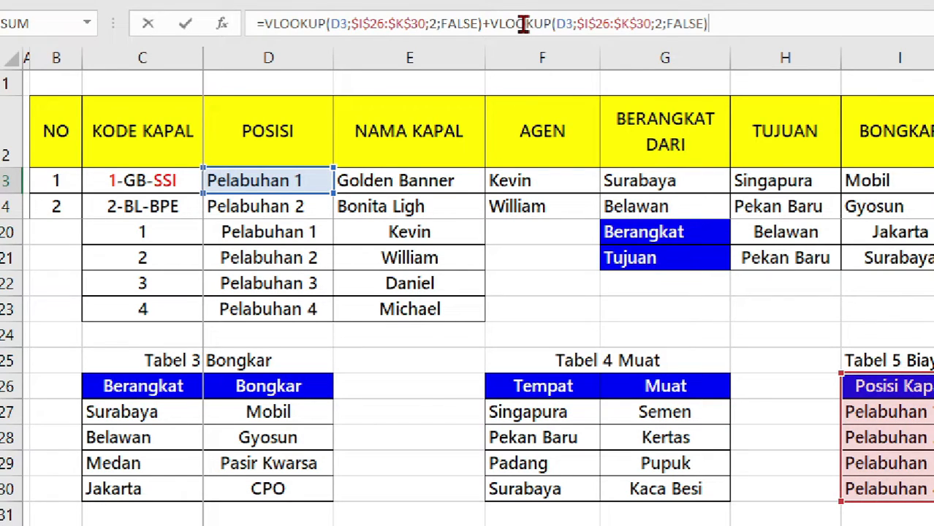
pyautogui.click(661, 24)
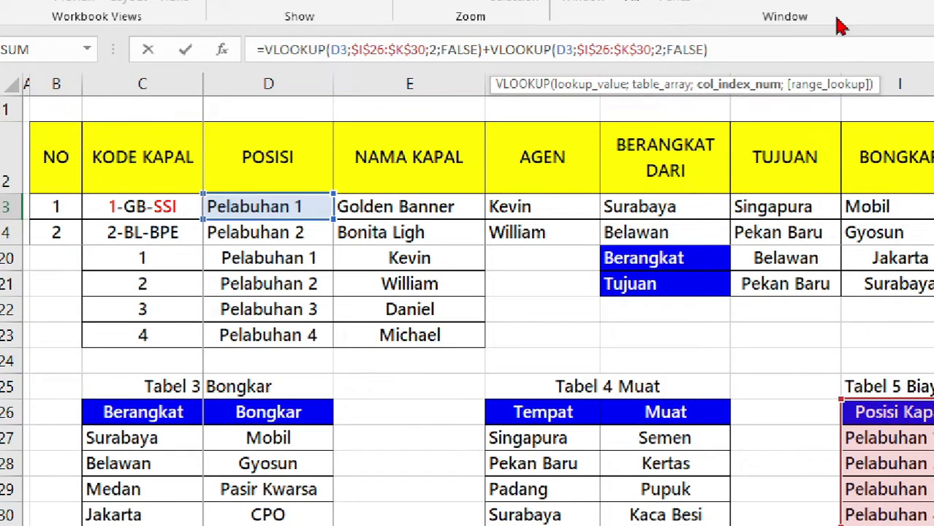
pyautogui.press('BackSpace')
pyautogui.write('3')
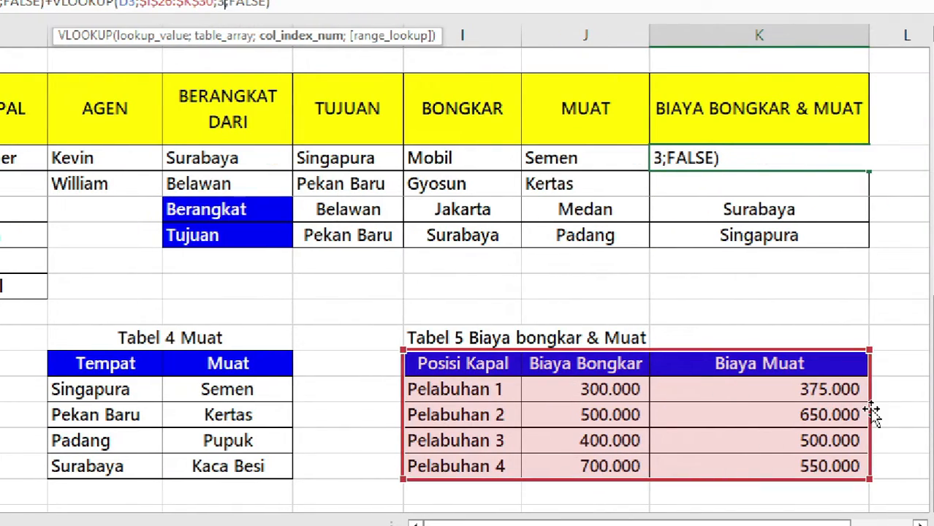
pyautogui.hotkey('ctrl', 'Return')
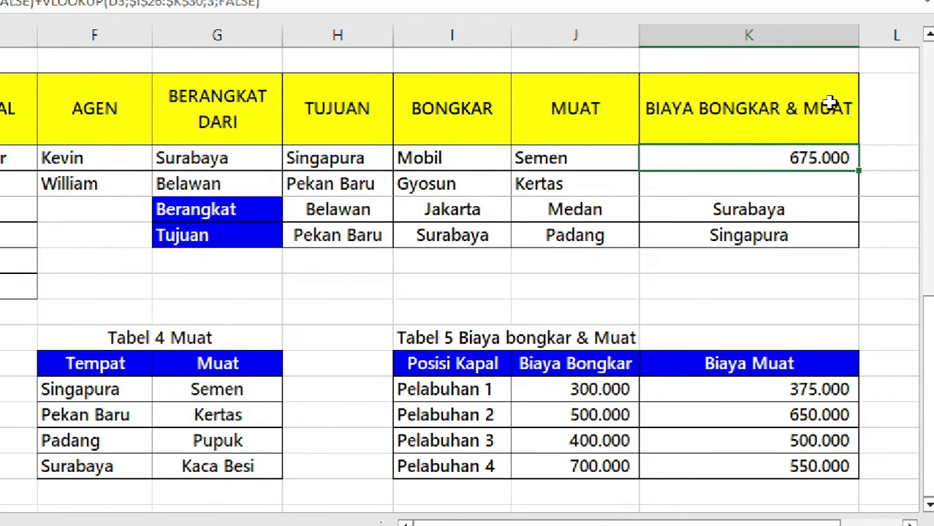
# Copy the K3 cost formula down through K12 to cover all ten ships.
pyautogui.scroll(7, 841, 190)
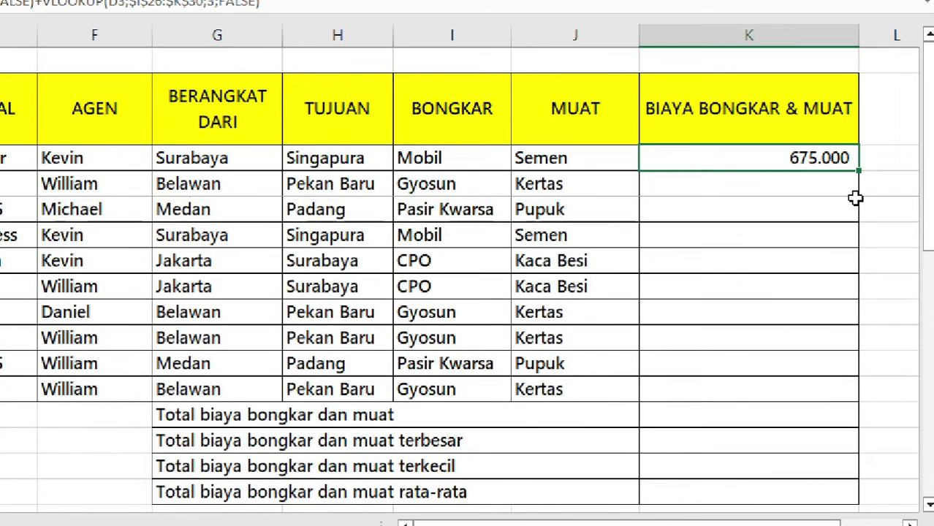
pyautogui.moveTo(858, 172); pyautogui.dragTo(852, 392)
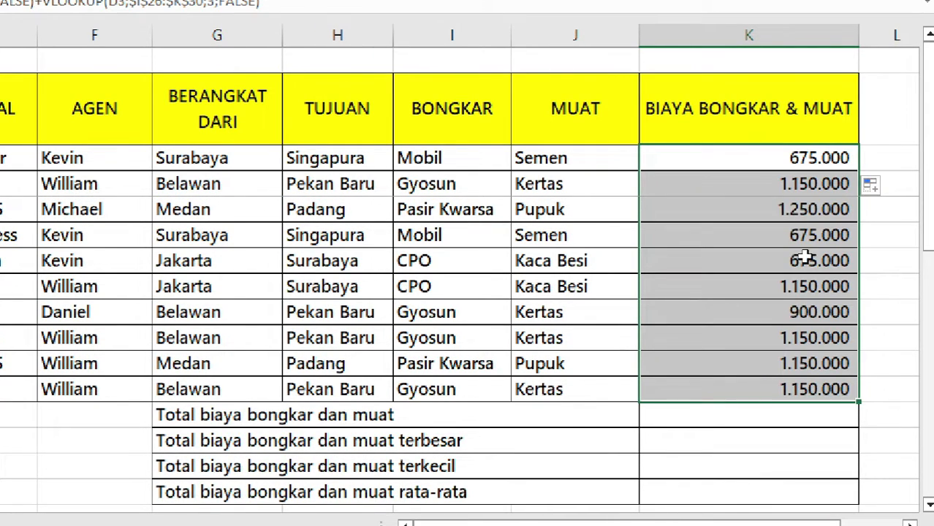
pyautogui.click(741, 274)
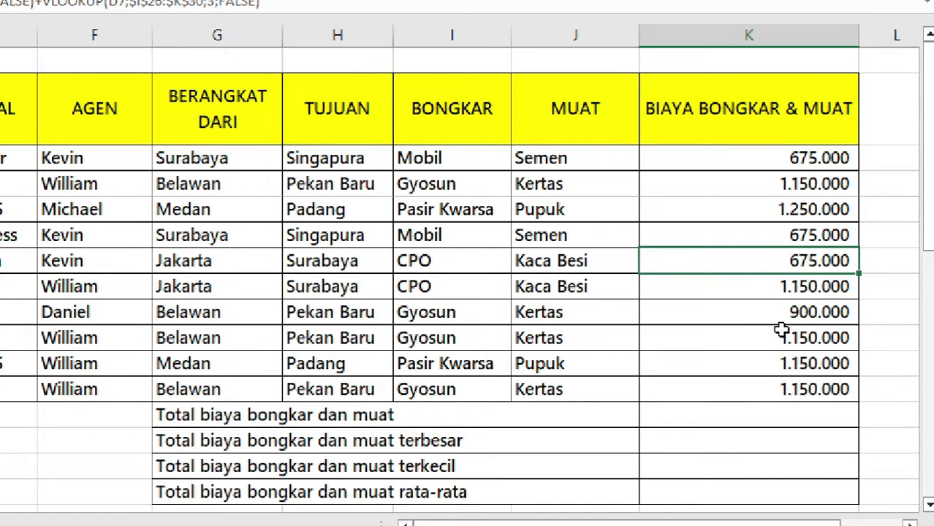
pyautogui.scroll(-2, 779, 329)
pyautogui.click(746, 263)
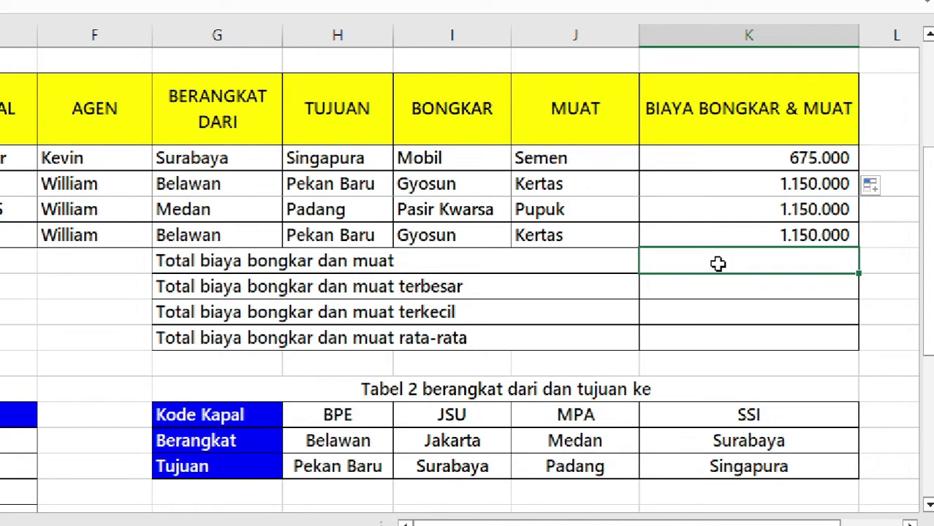
# AutoSum K3:K12 in the 'Total biaya bongkar dan muat' row, giving 9.925.000.
pyautogui.hotkey('alt', '=')
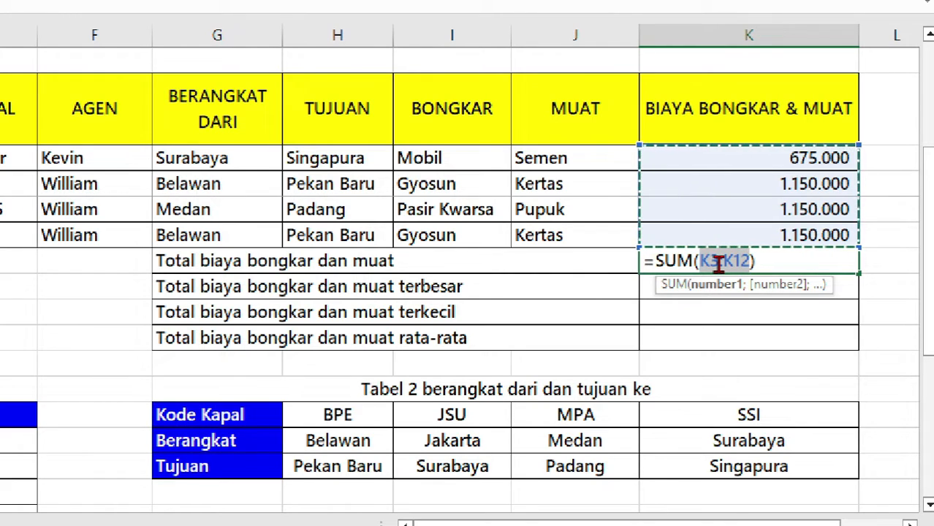
pyautogui.hotkey('ctrl', 'Return')
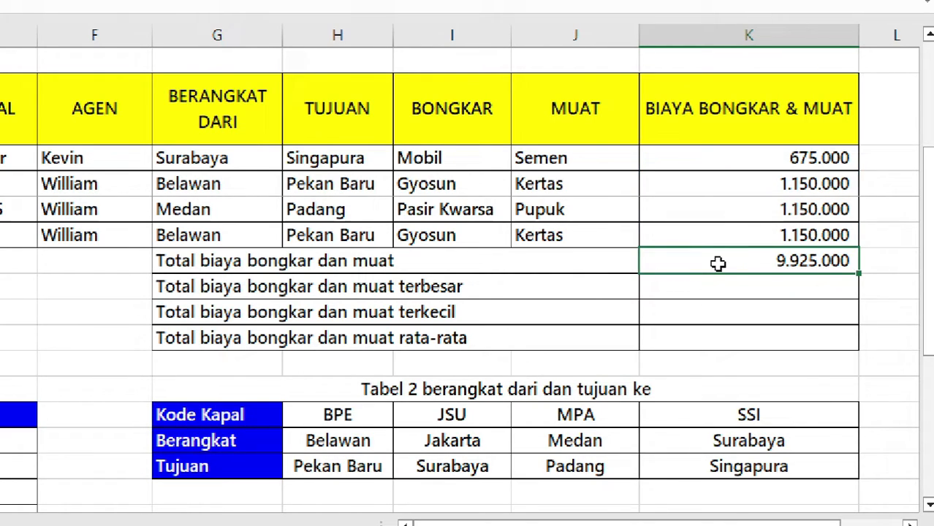
pyautogui.click(775, 283)
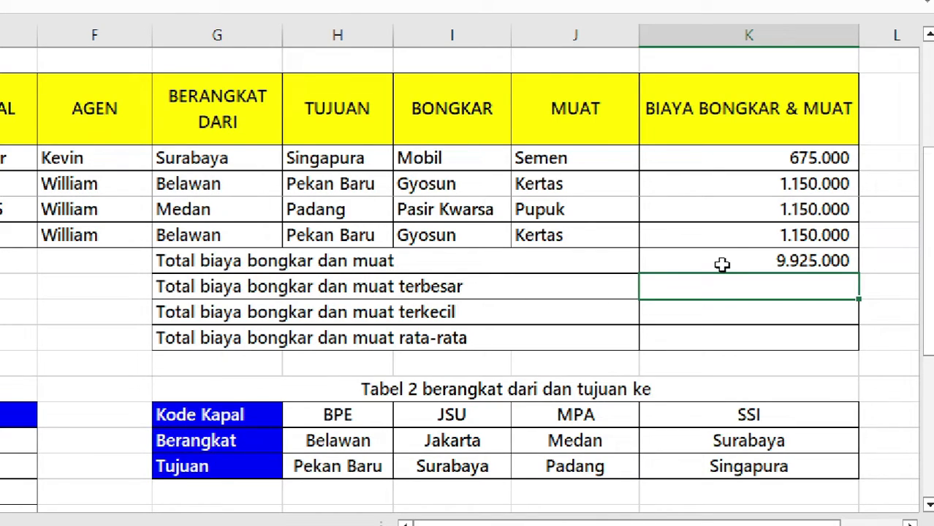
# Enter =MAX(K3:K12) in the terbesar row to show 1.250.000.
pyautogui.write('=max')
pyautogui.press('Tab')
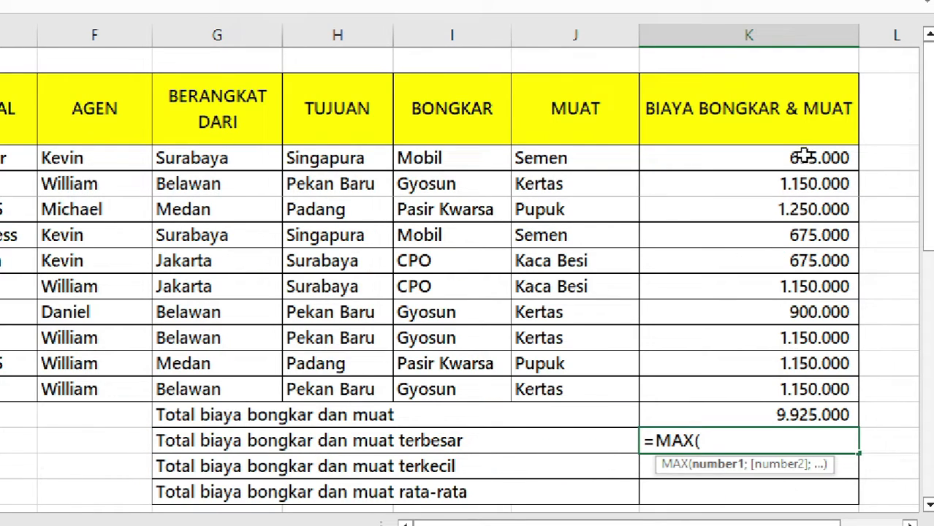
pyautogui.moveTo(802, 155); pyautogui.dragTo(738, 397)
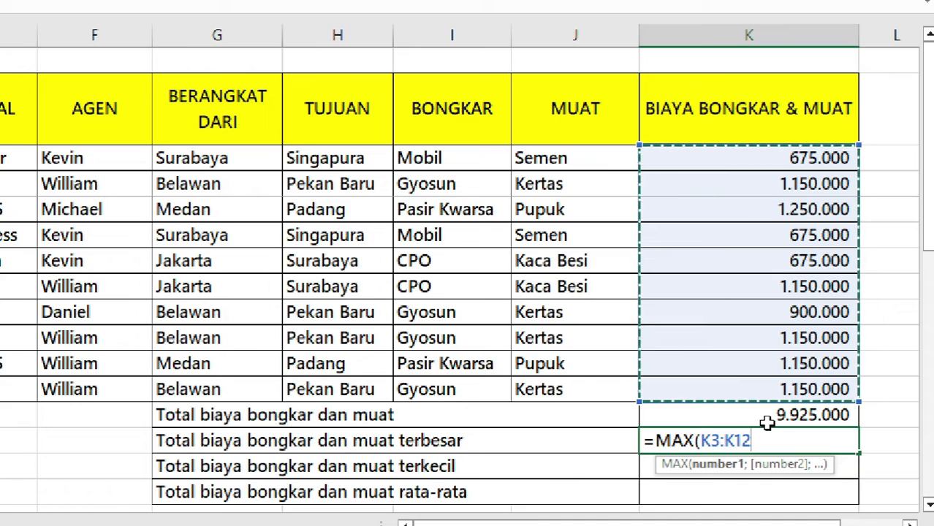
pyautogui.write(')')
pyautogui.hotkey('ctrl', 'Return')
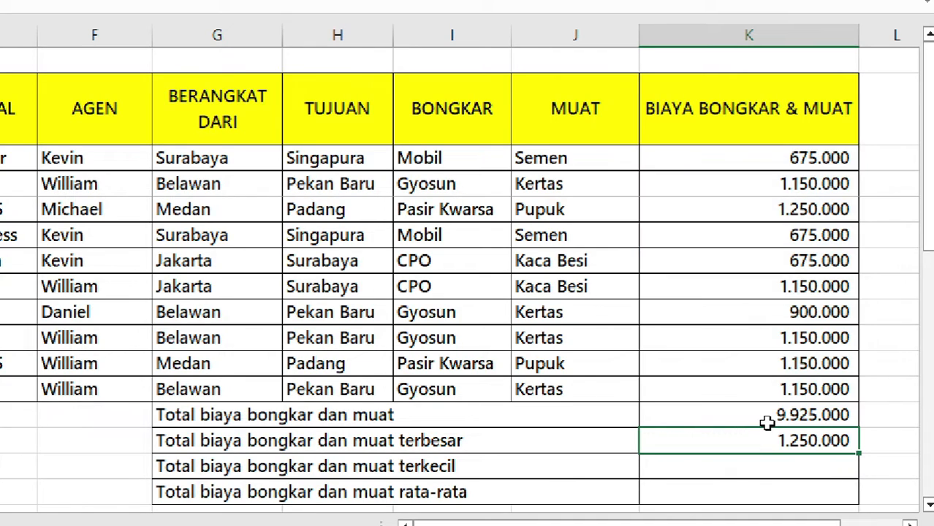
pyautogui.click(814, 463)
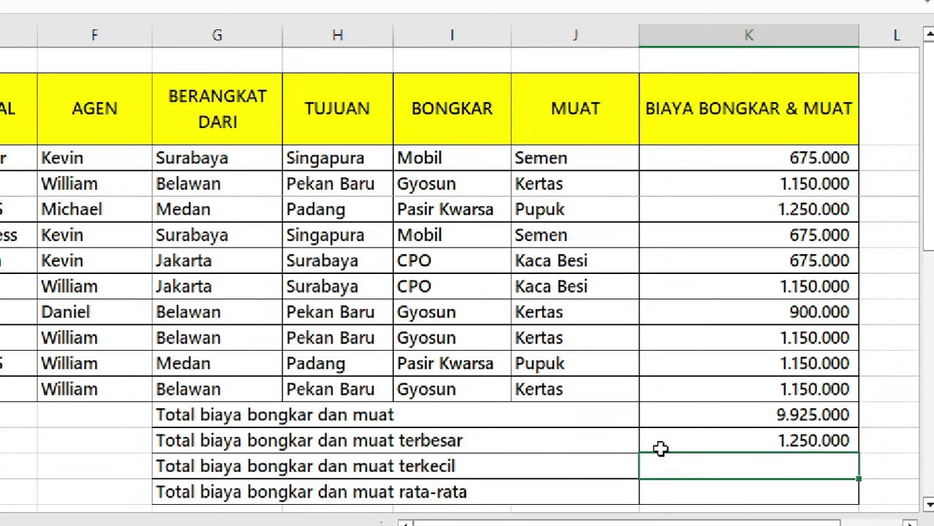
# Enter =MIN(K3:K12) in the terkecil row to show 675.000.
pyautogui.write('=min')
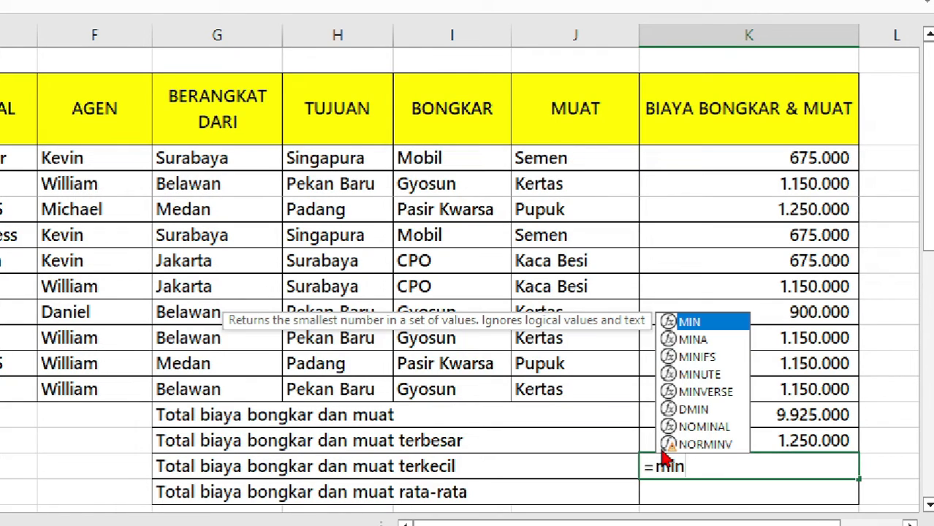
pyautogui.press('Tab')
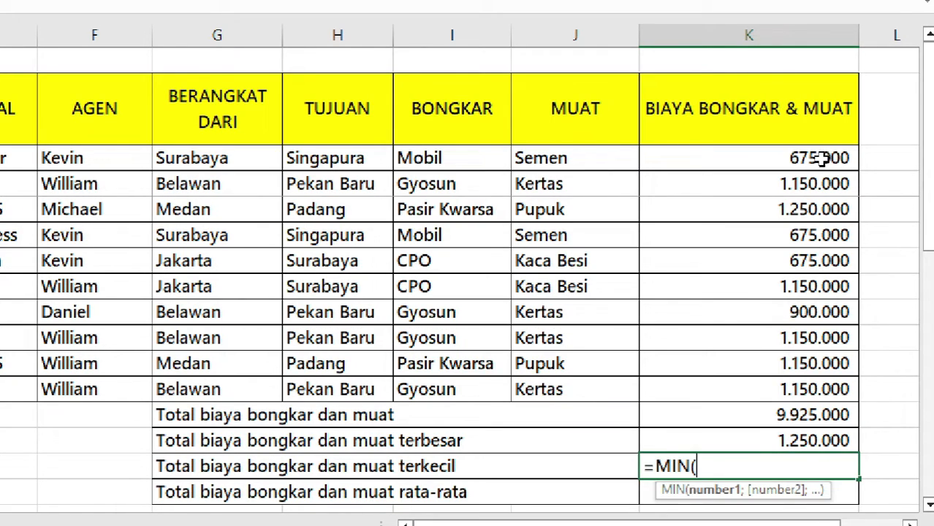
pyautogui.moveTo(836, 158); pyautogui.dragTo(772, 396)
pyautogui.write(')')
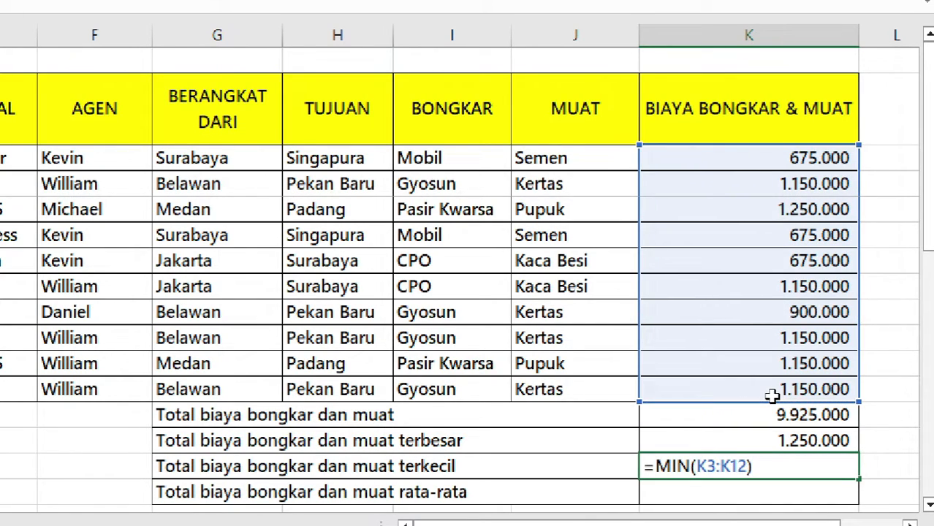
pyautogui.hotkey('ctrl', 'Return')
pyautogui.scroll(-1, 734, 504)
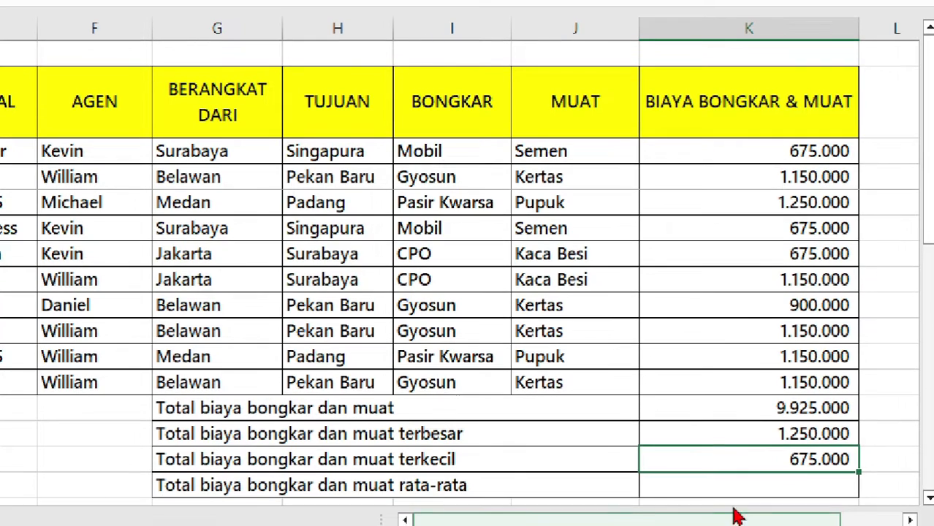
pyautogui.click(718, 494)
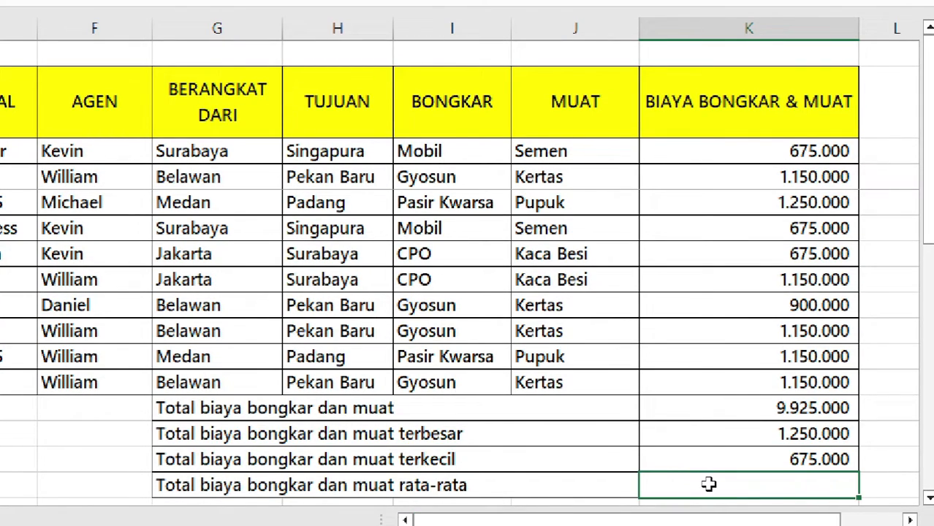
# Enter =AVERAGE(K3:K12) in the rata-rata row to show 992.500.
pyautogui.write('=averag')
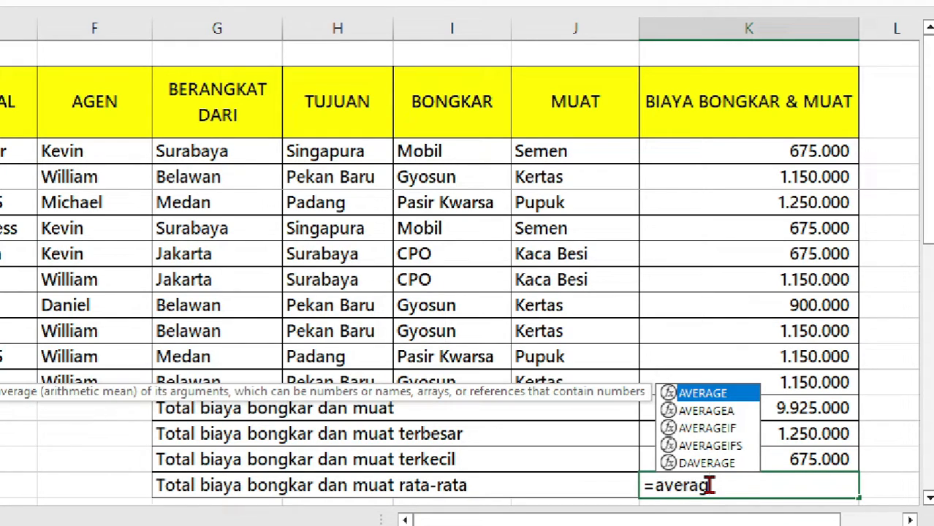
pyautogui.press('Tab')
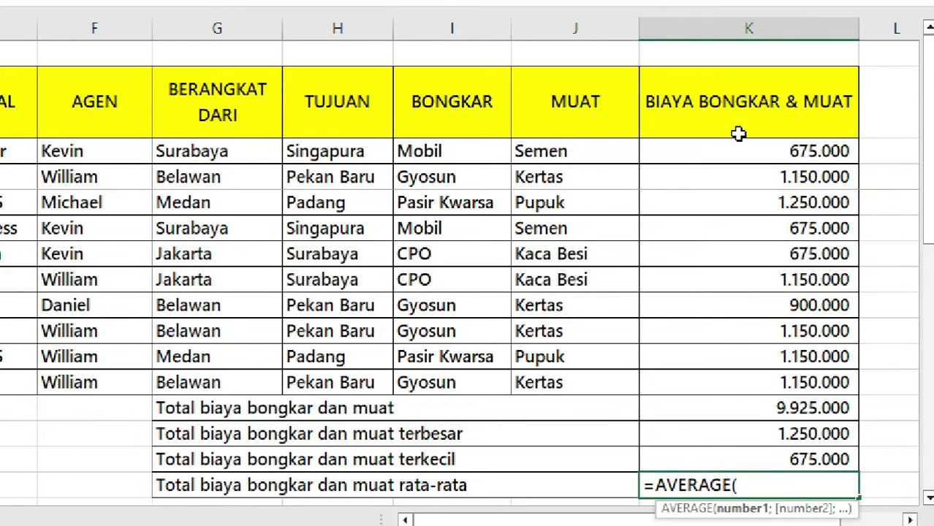
pyautogui.moveTo(765, 150); pyautogui.dragTo(754, 380)
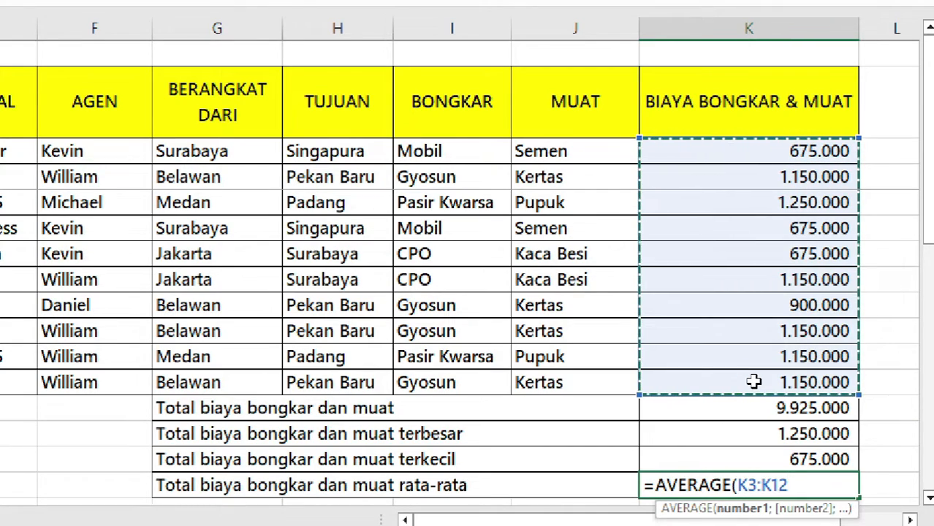
pyautogui.write(')')
pyautogui.press('Return')
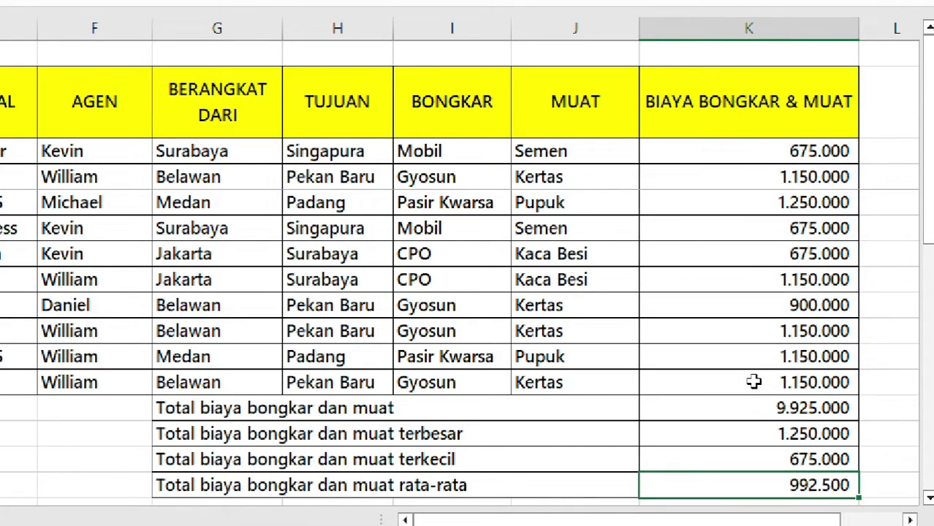